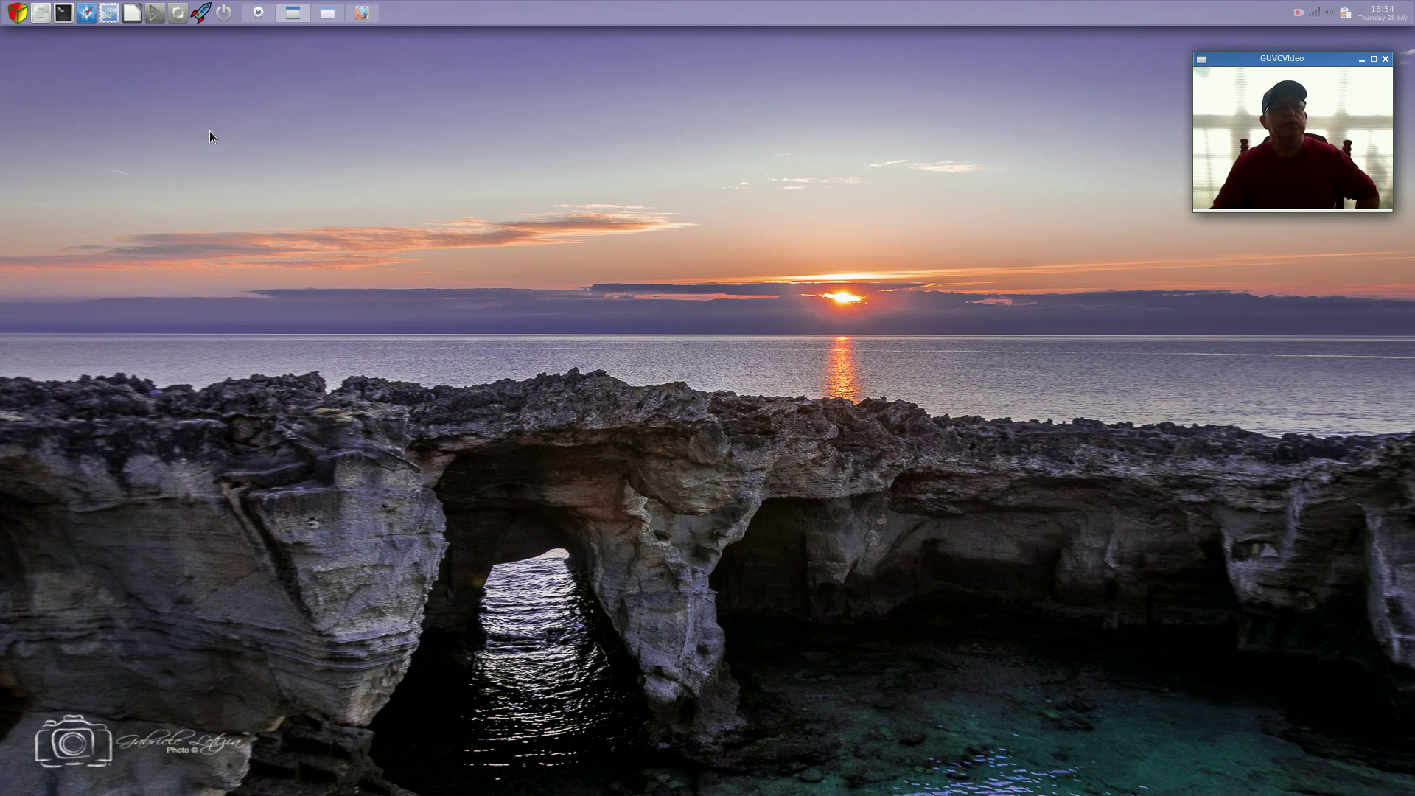
Step: Review the SalentOS website in the browser, then minimize it to reveal the desktop
{"action": "left_click", "coordinate": [362, 19]}
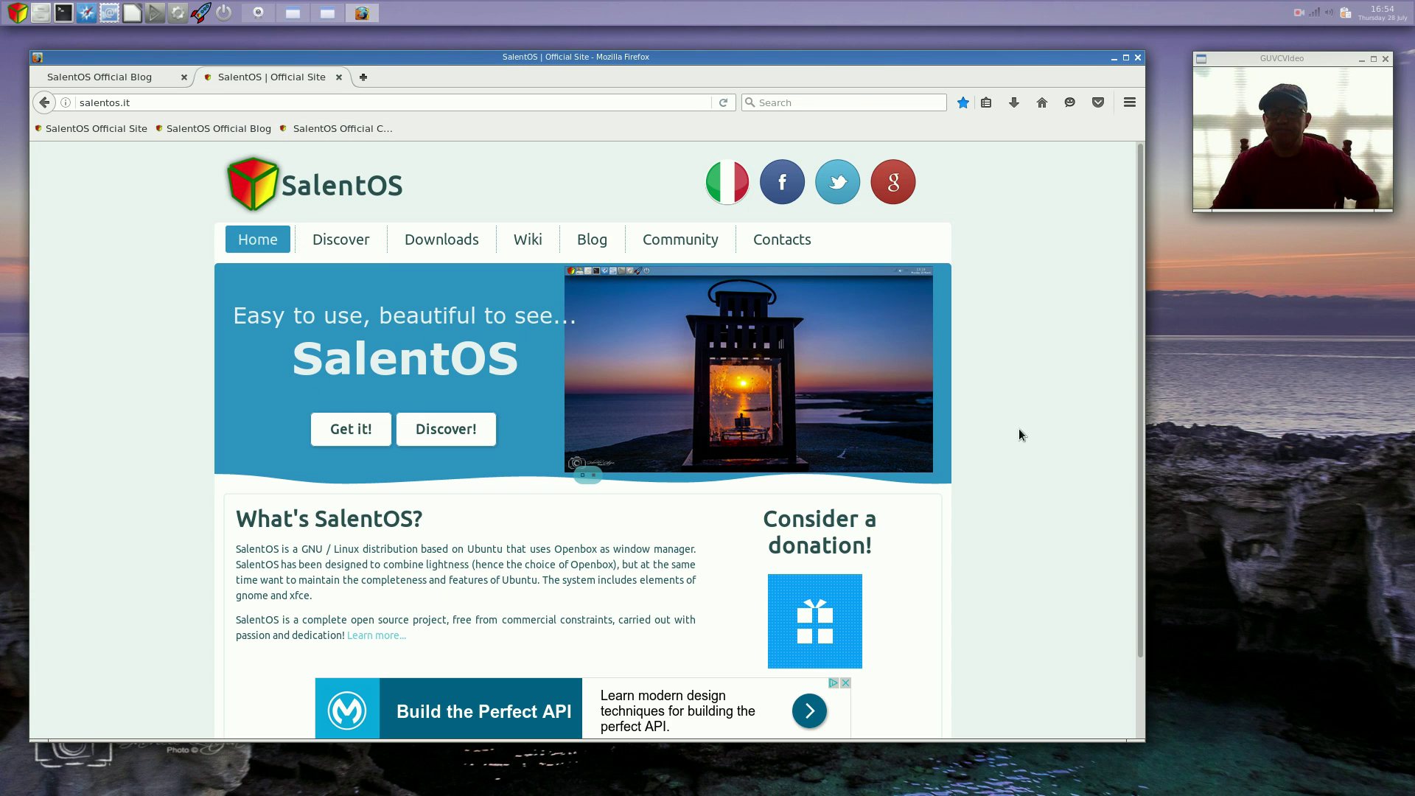
{"action": "scroll", "coordinate": [1036, 479], "scroll_direction": "down", "scroll_amount": 3}
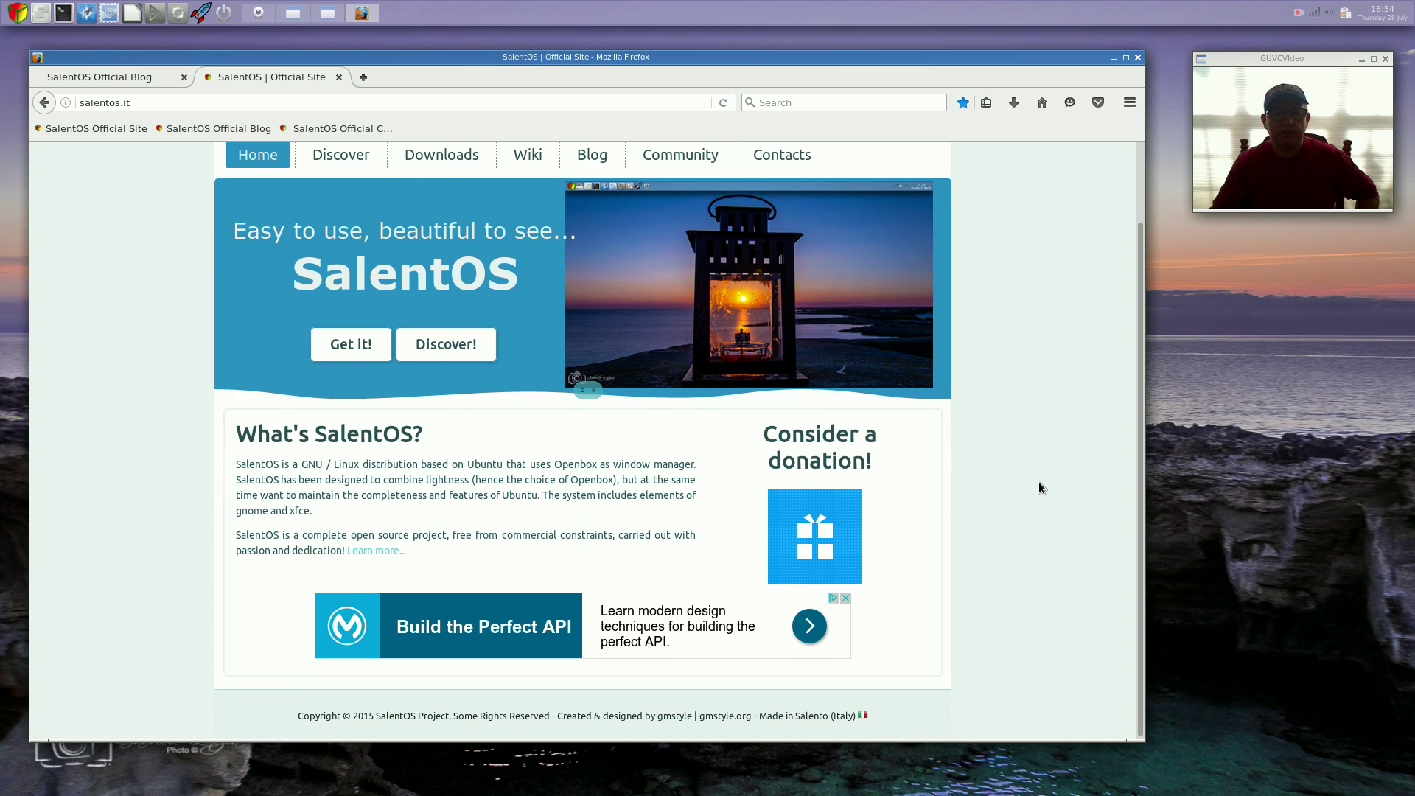
{"action": "scroll", "coordinate": [1038, 488], "scroll_direction": "up", "scroll_amount": 3}
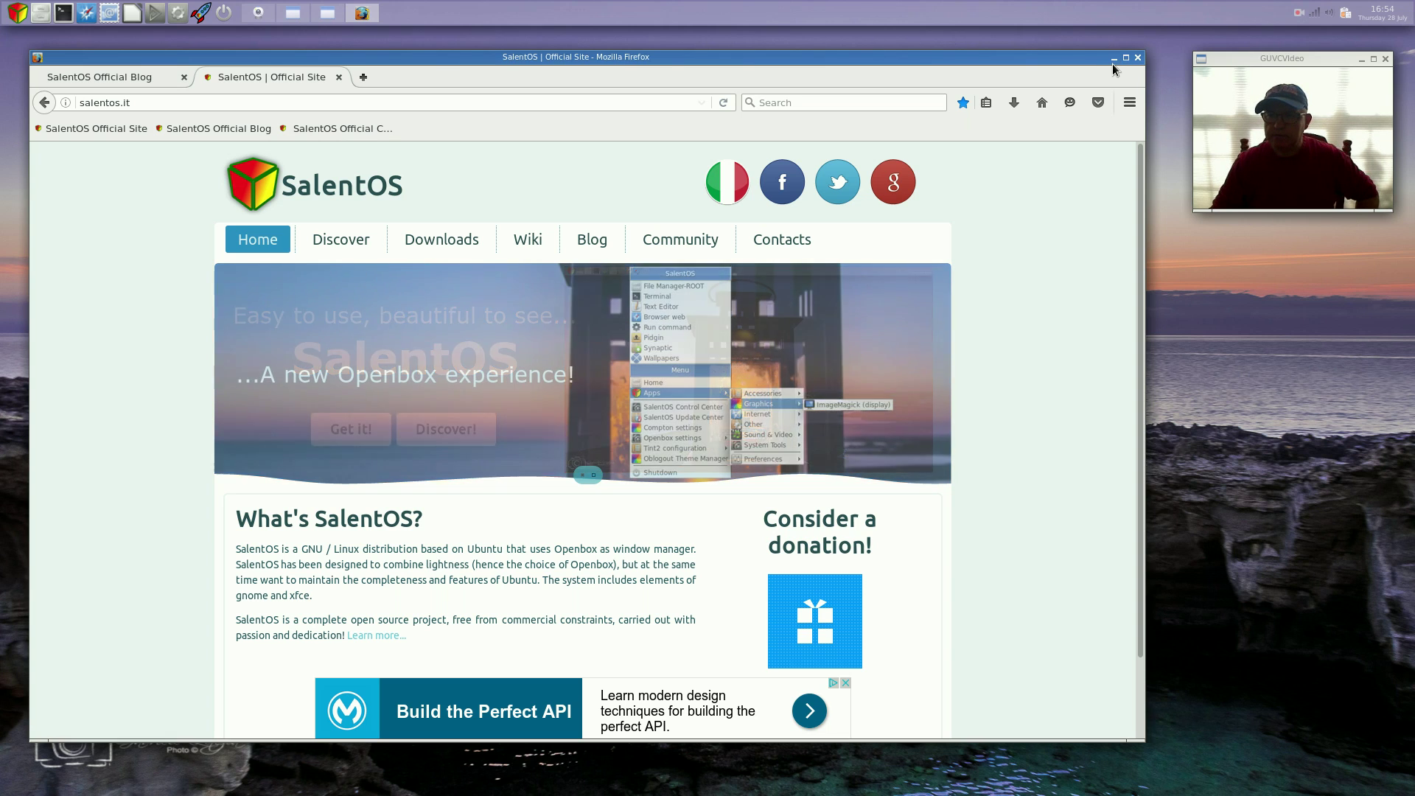
{"action": "left_click", "coordinate": [1113, 56]}
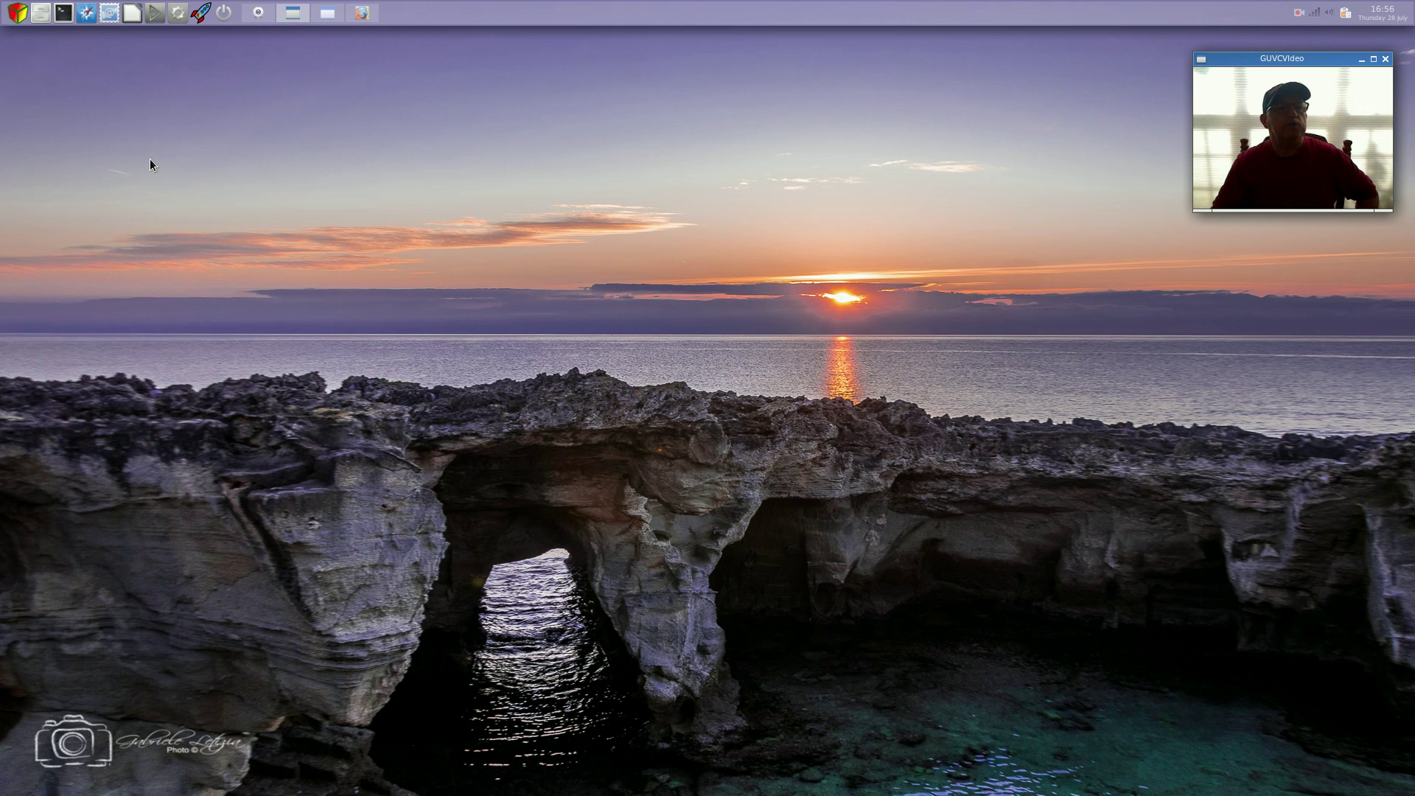
Step: Show and dismiss the desktop root menu and the SalentOS application menu
{"action": "right_click", "coordinate": [299, 191]}
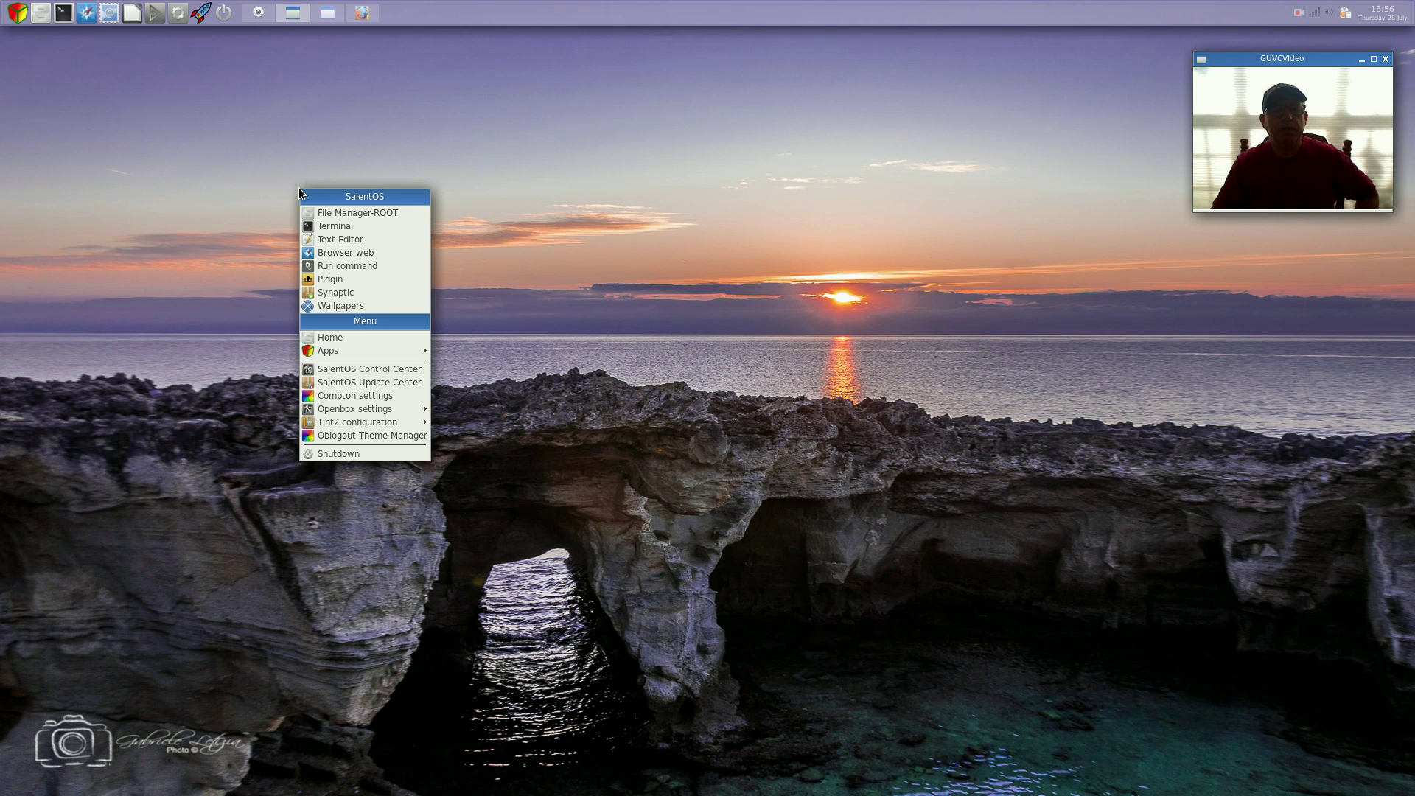
{"action": "left_click", "coordinate": [96, 101]}
{"action": "left_click", "coordinate": [17, 15]}
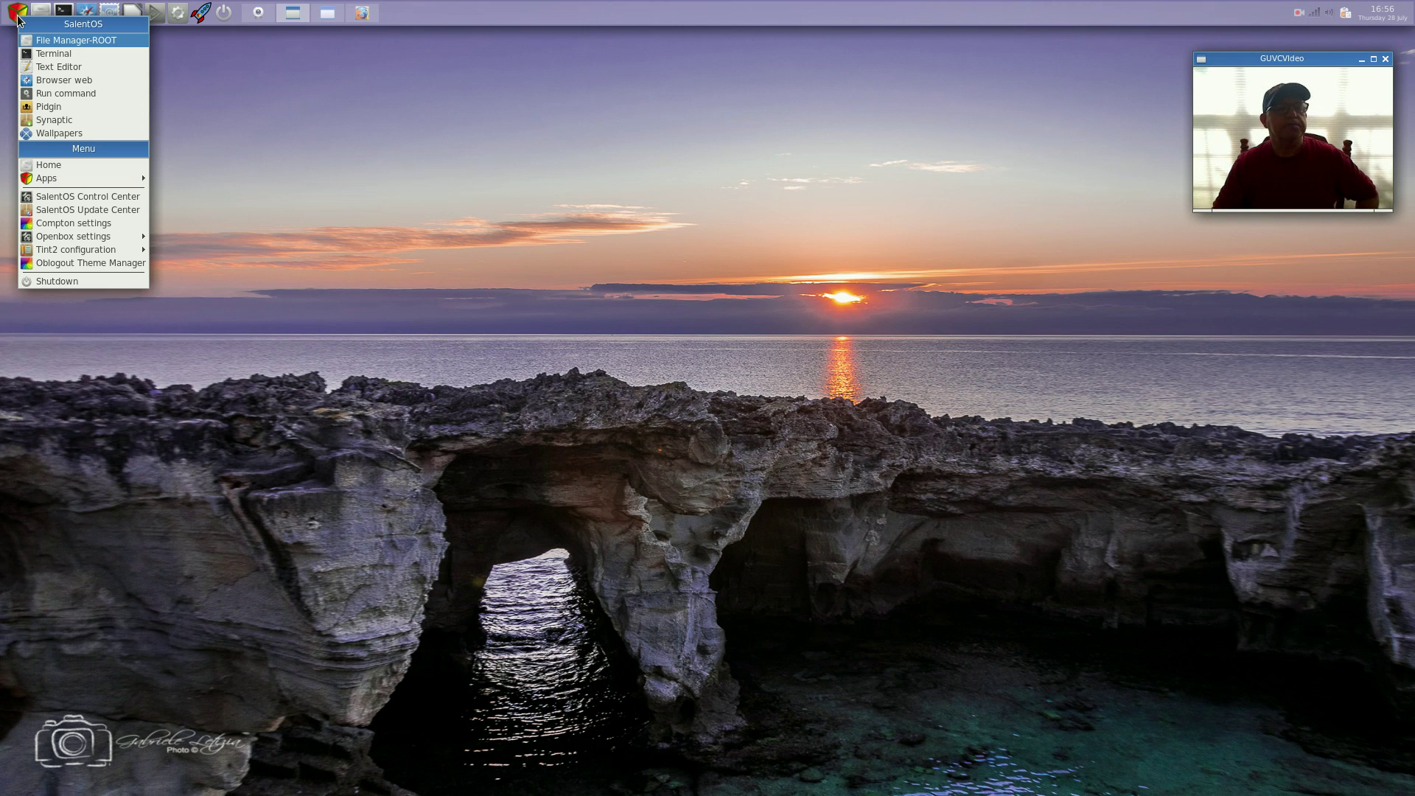
{"action": "left_click", "coordinate": [266, 157]}
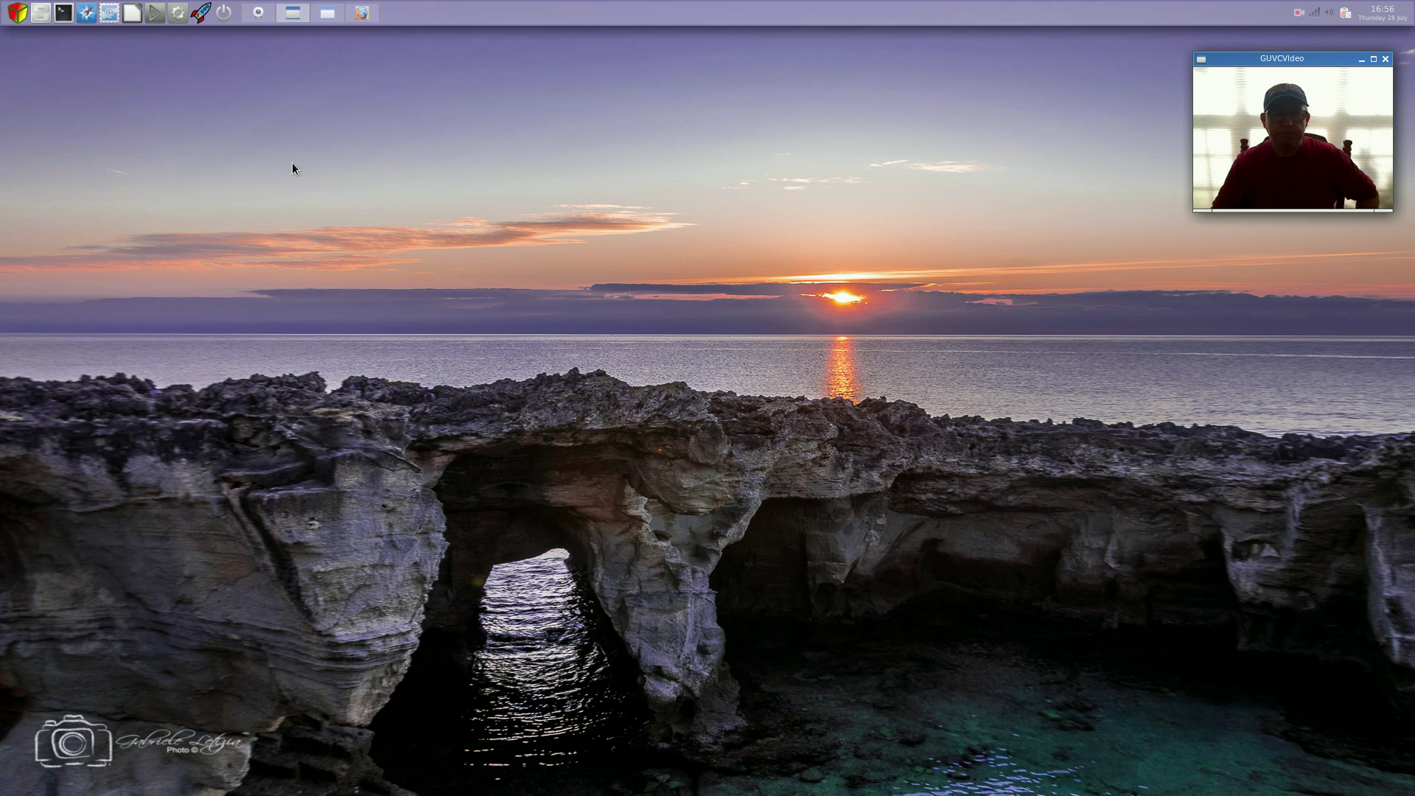
Step: Open and close the home folder, then launch and close the mail client, dismissing its error
{"action": "left_click", "coordinate": [39, 13]}
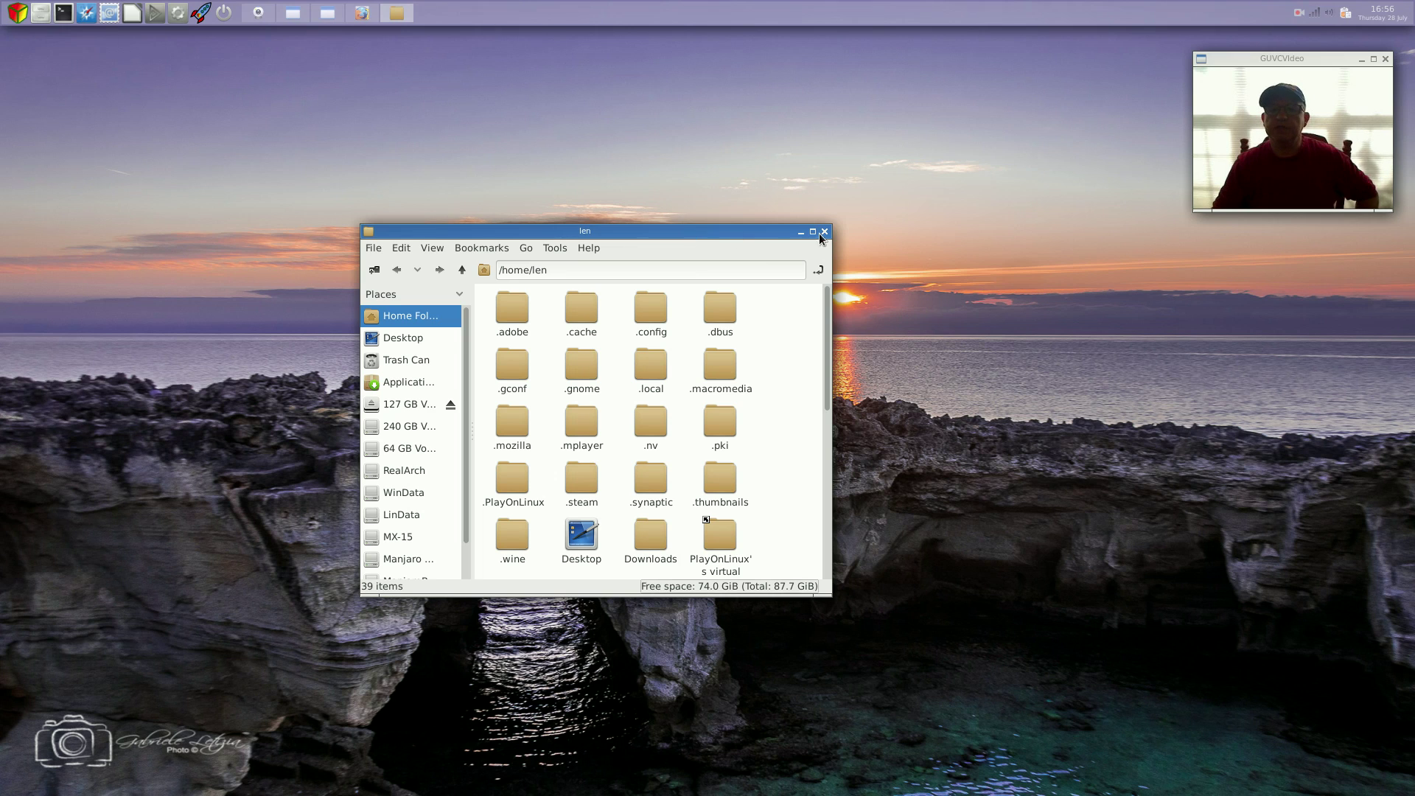
{"action": "left_click", "coordinate": [825, 232]}
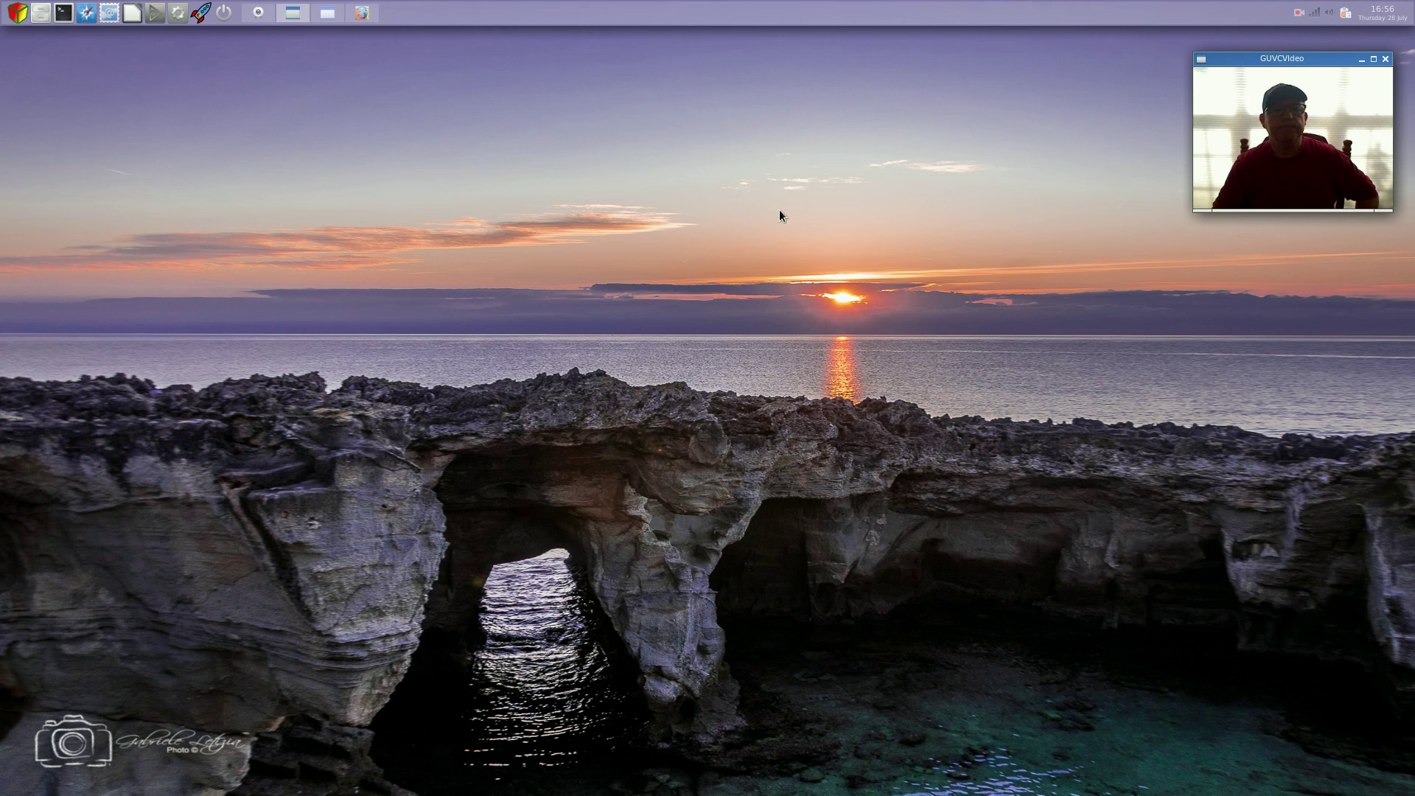
{"action": "left_click", "coordinate": [109, 18]}
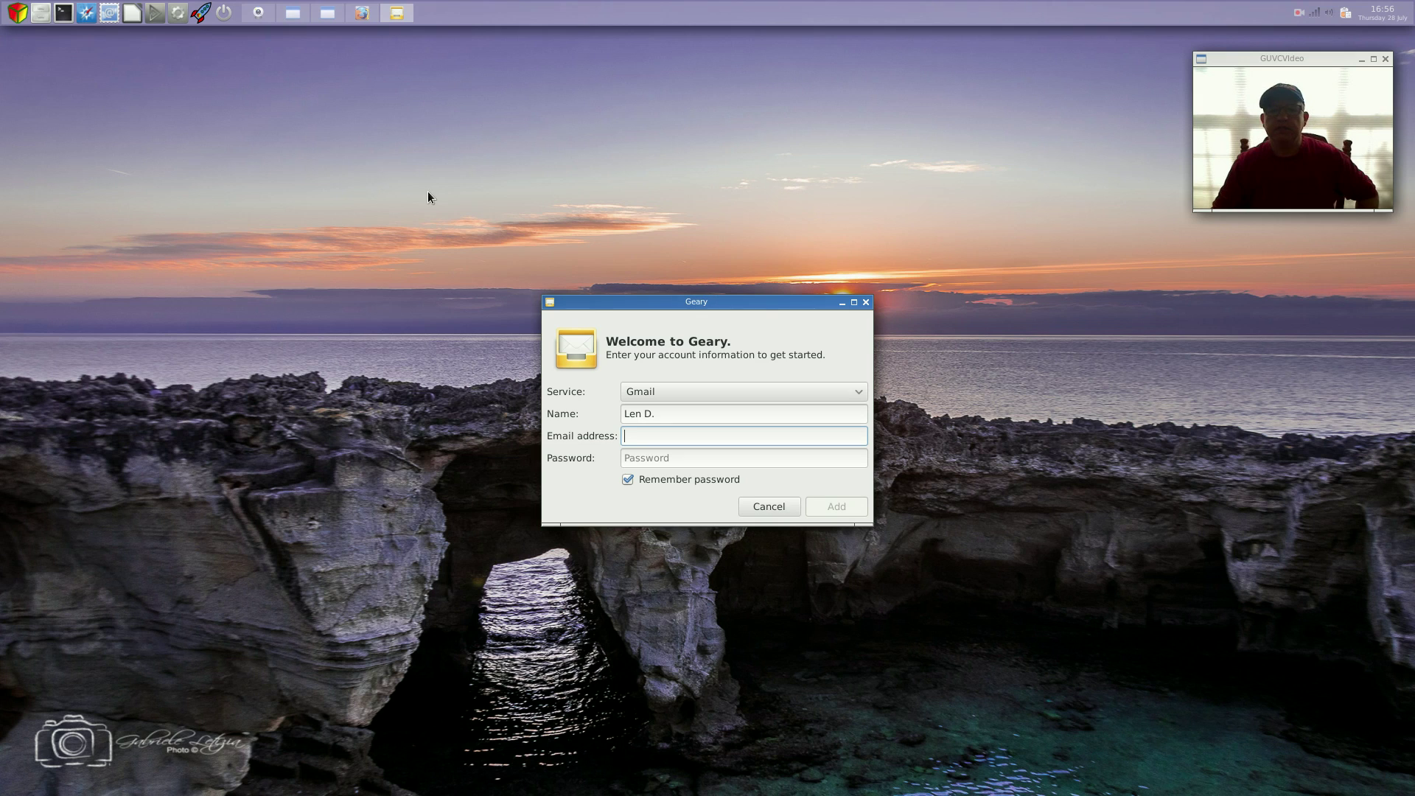
{"action": "left_click", "coordinate": [866, 303]}
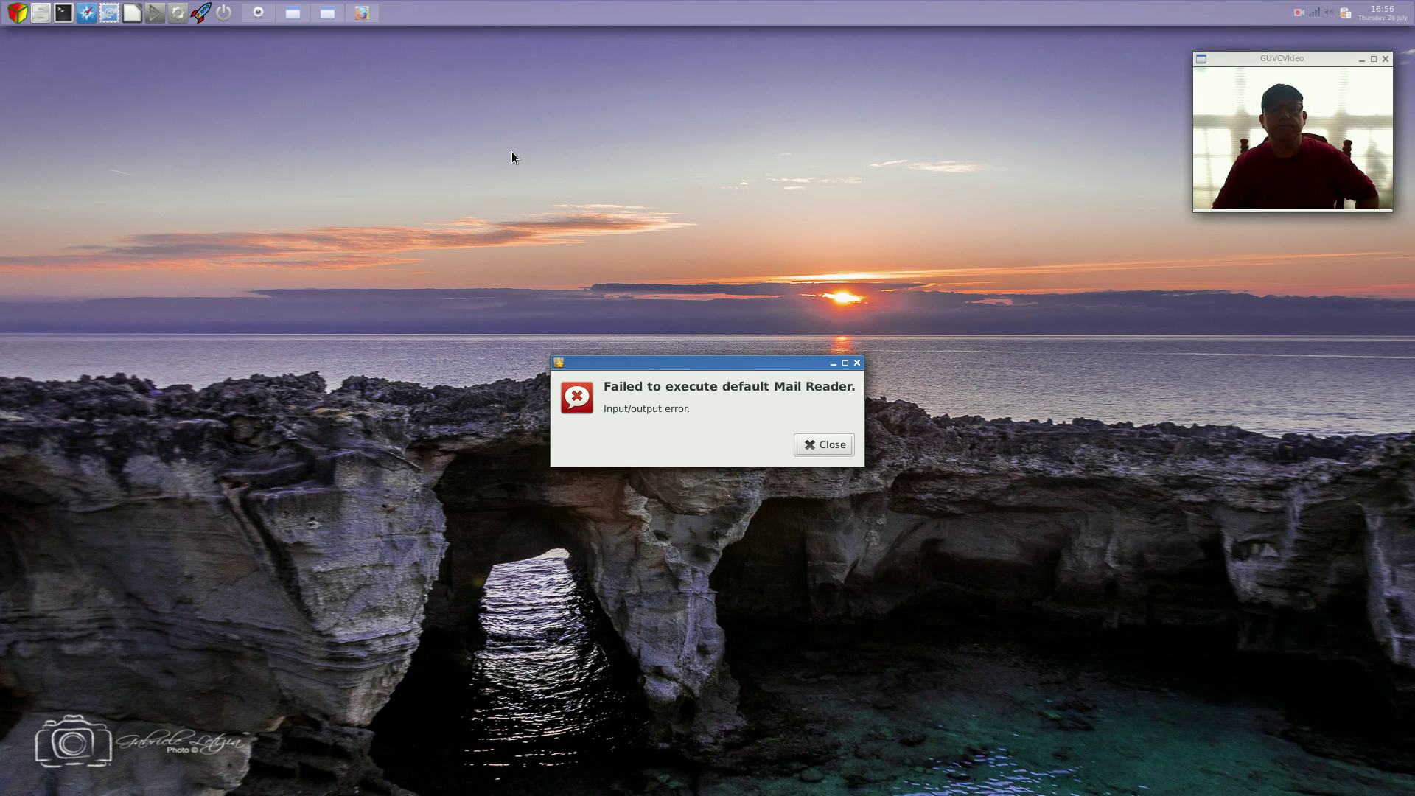
{"action": "left_click", "coordinate": [840, 449]}
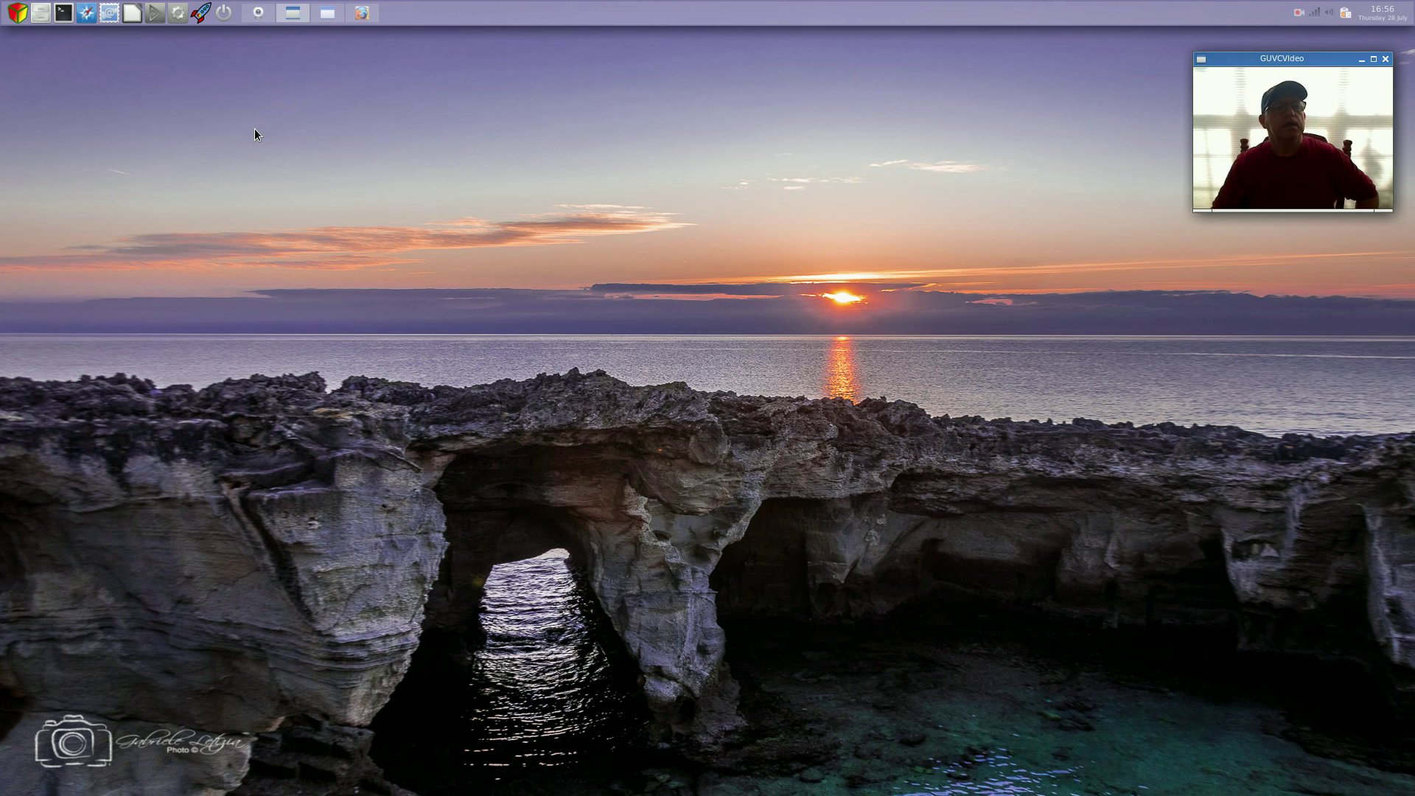
Step: Launch and close DeaDBeeF, then open the Control Center and move its window higher
{"action": "left_click", "coordinate": [154, 16]}
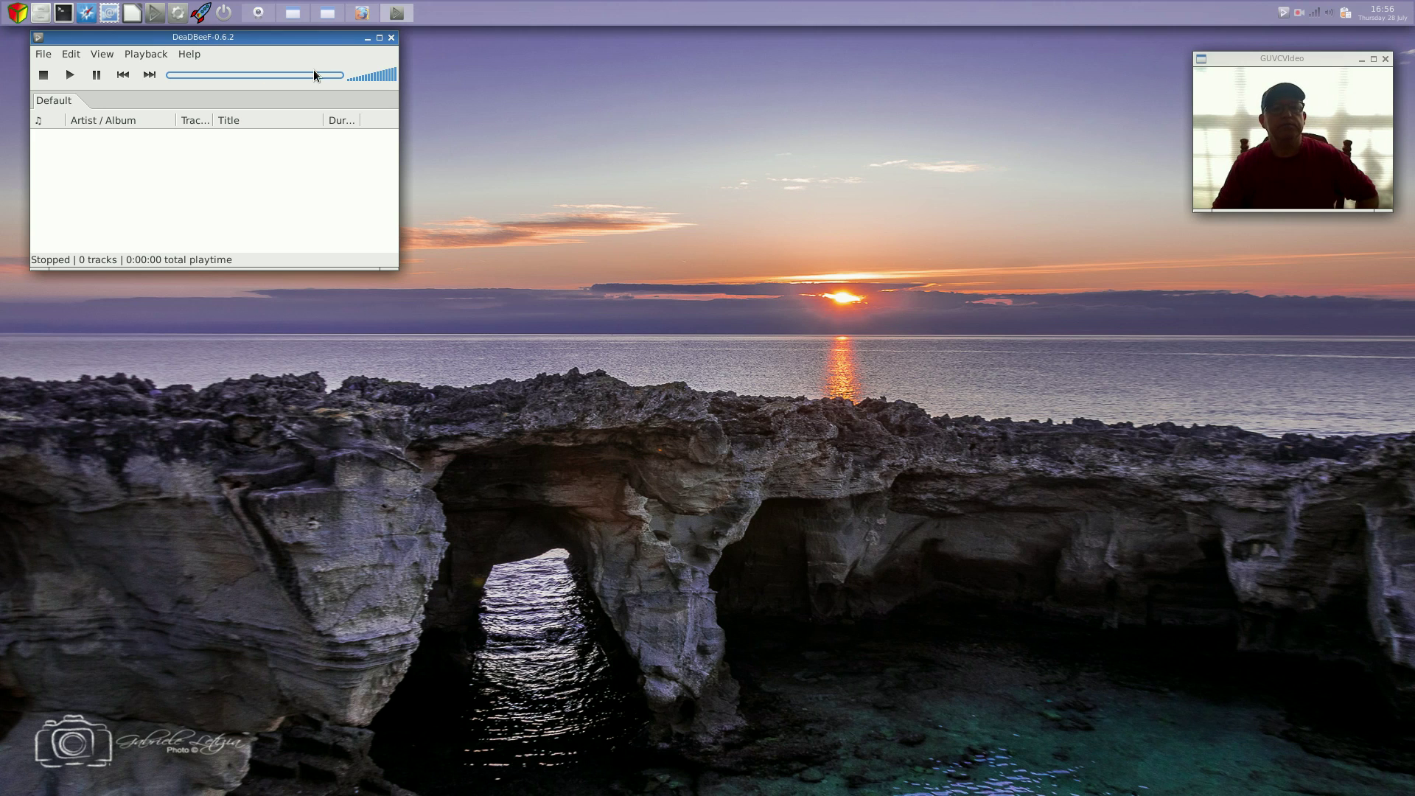
{"action": "left_click", "coordinate": [391, 38]}
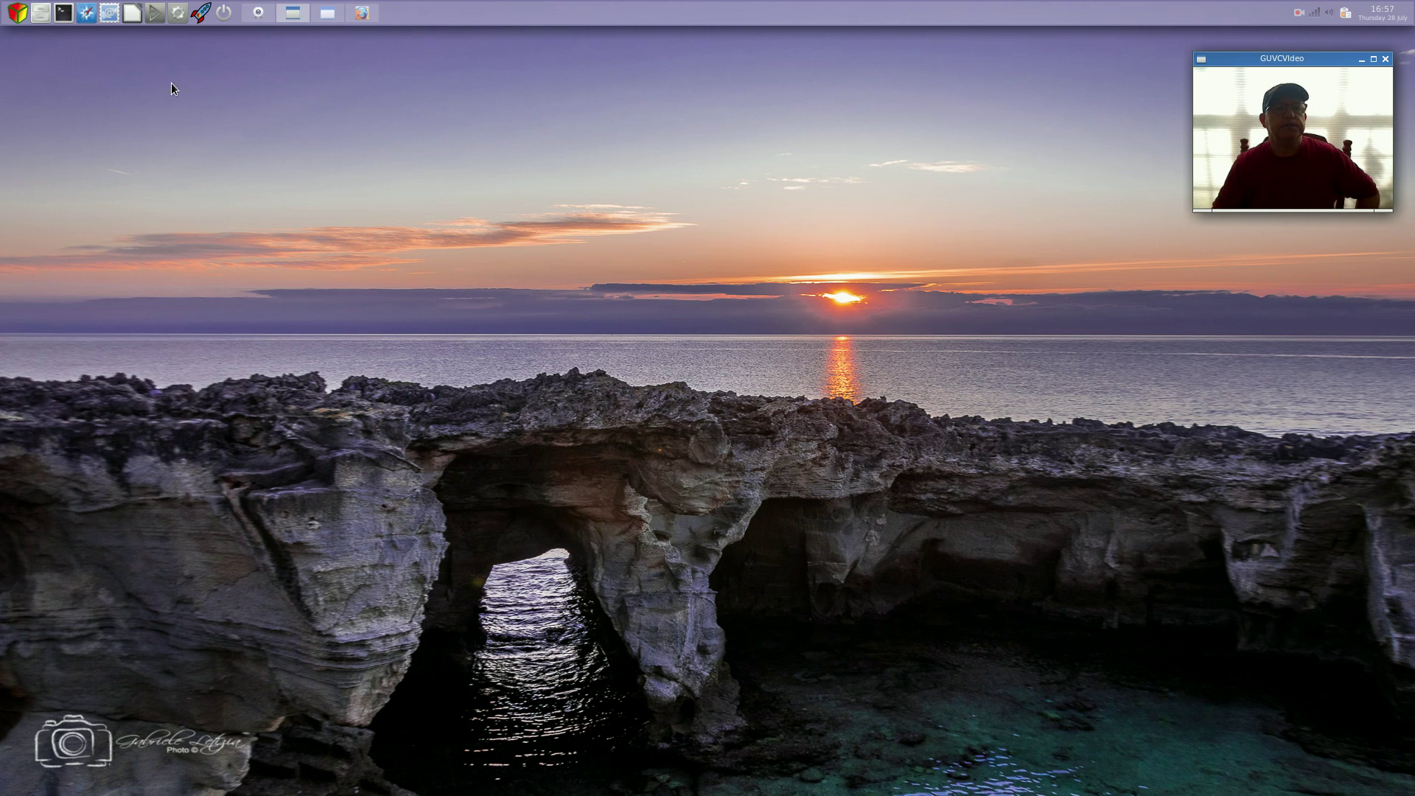
{"action": "left_click", "coordinate": [178, 13]}
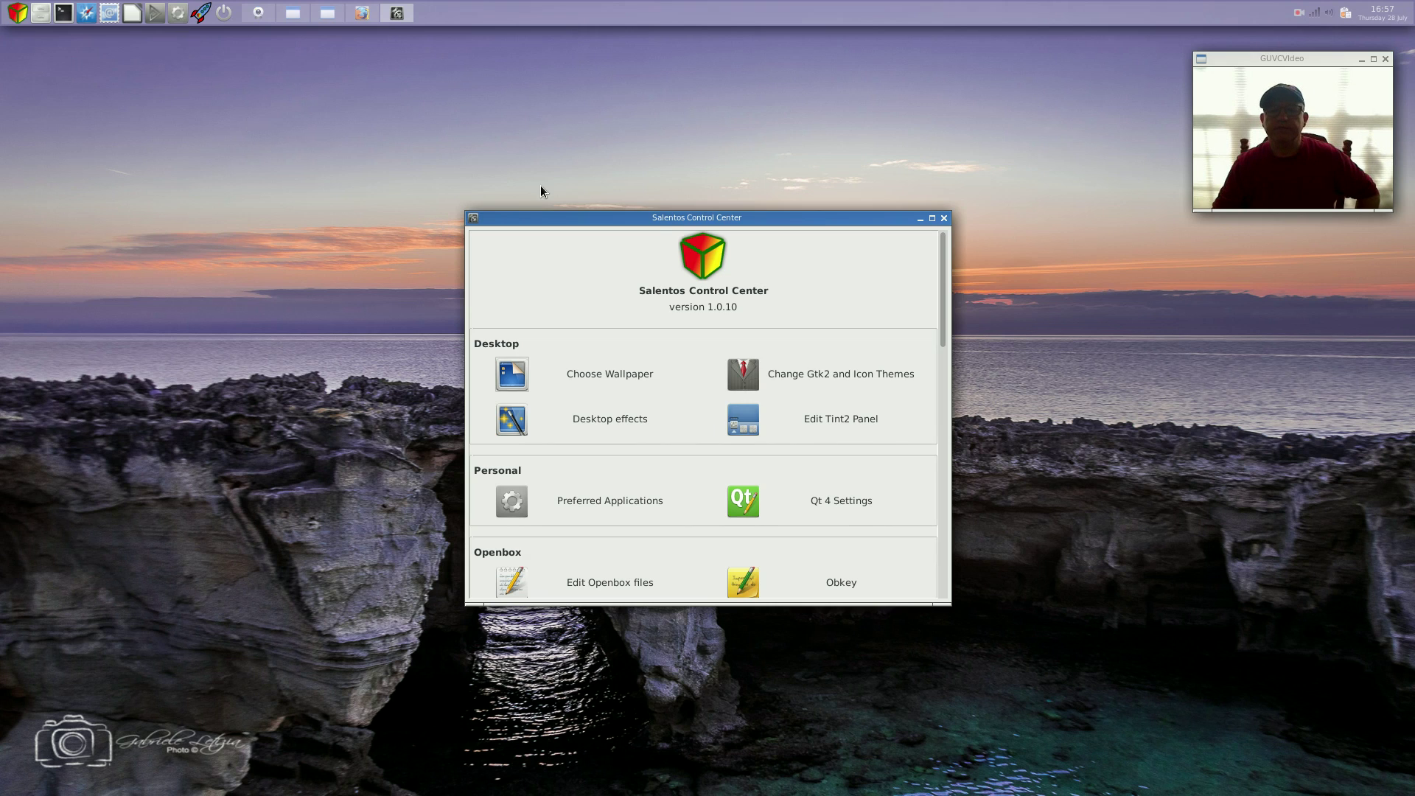
{"action": "left_click_drag", "start_coordinate": [697, 218], "coordinate": [683, 93]}
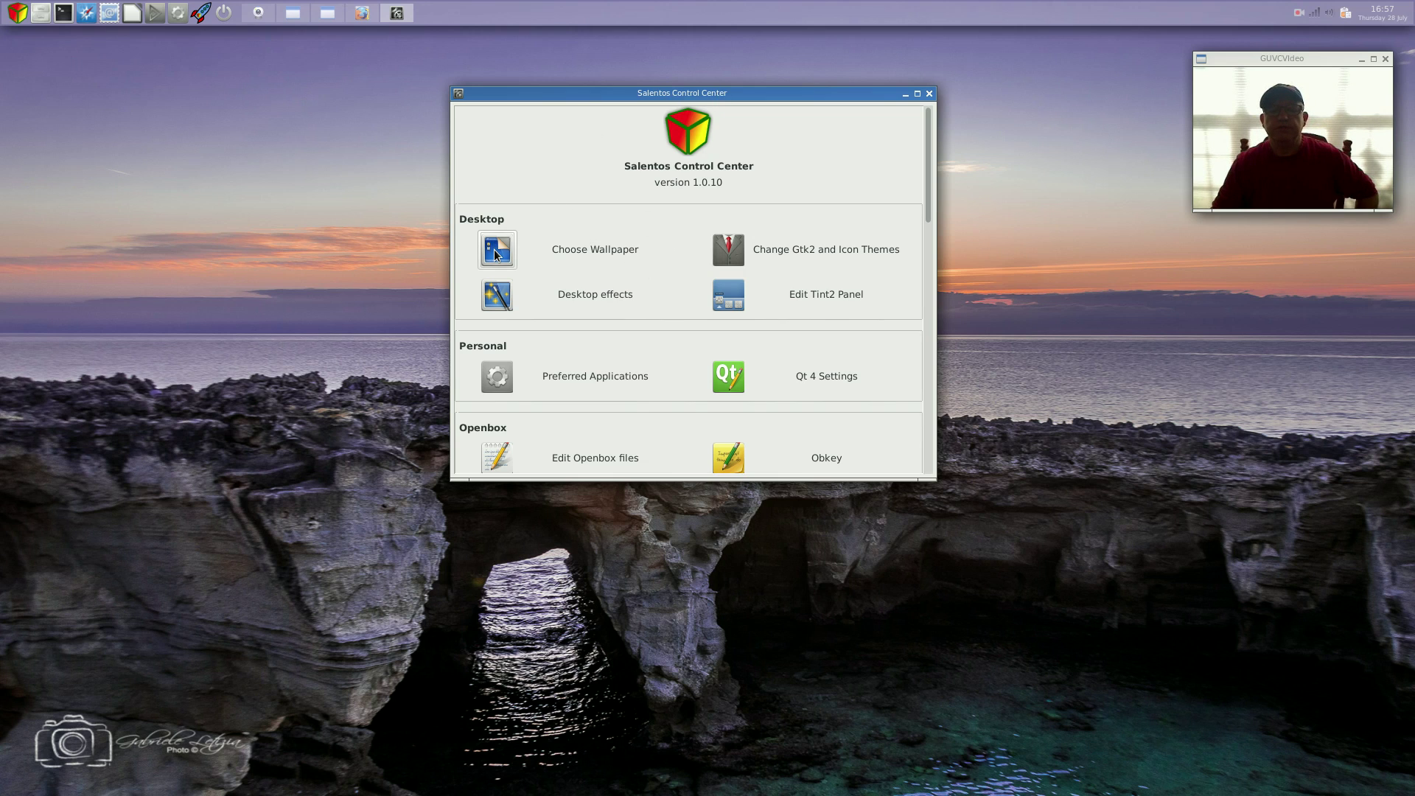
Step: Open Desktop effects and move the Visual effects preferences window to the right
{"action": "left_click", "coordinate": [497, 305]}
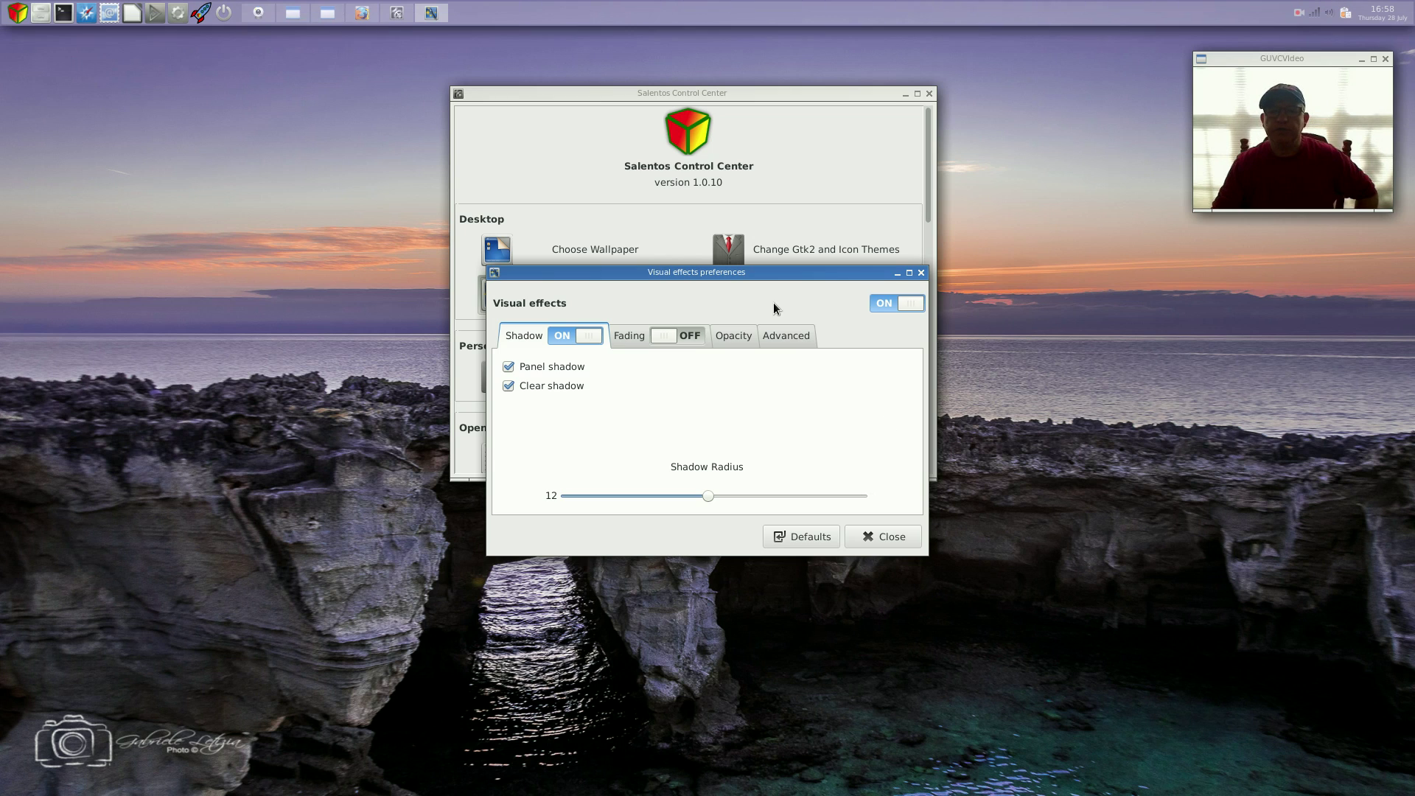
{"action": "left_click_drag", "start_coordinate": [743, 272], "coordinate": [1217, 329]}
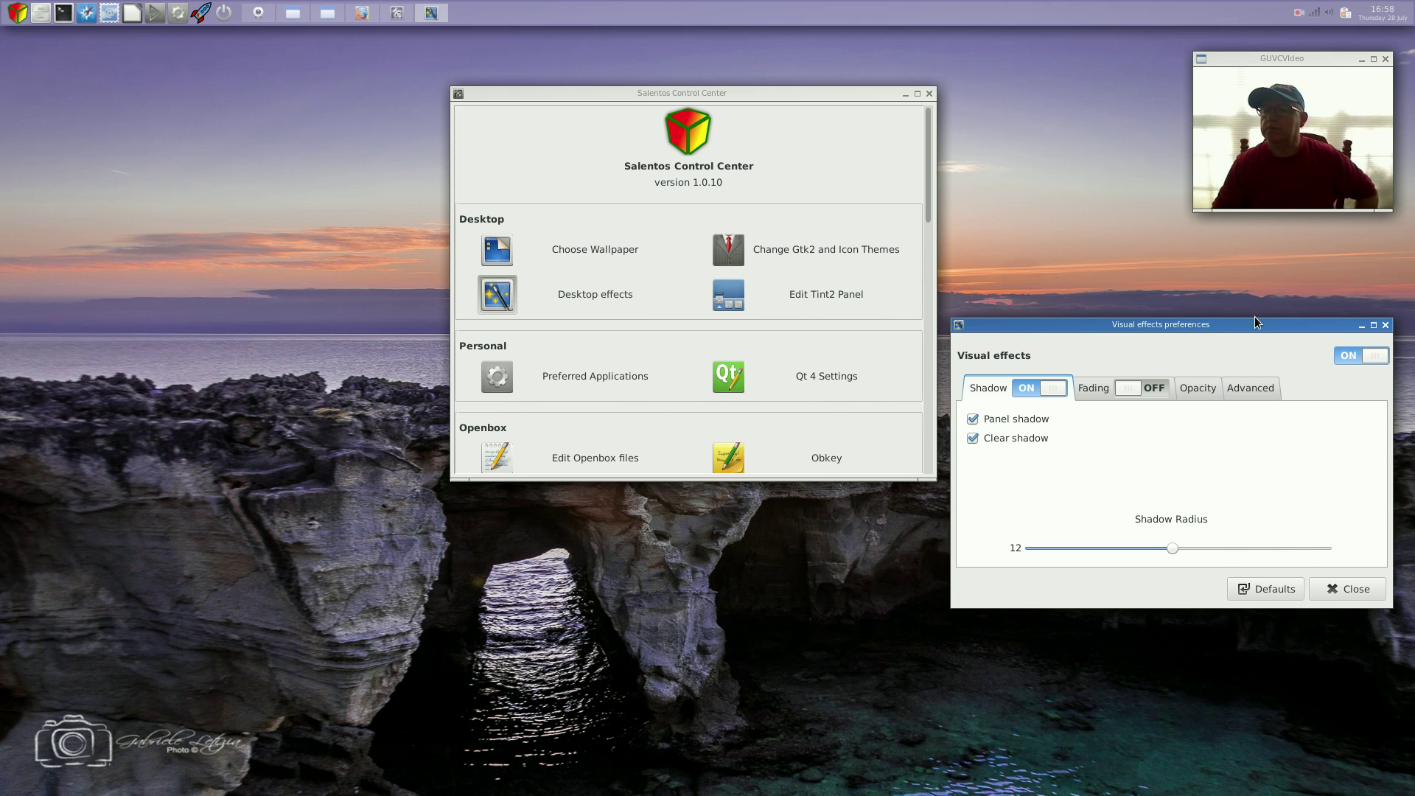
{"action": "left_click", "coordinate": [1384, 326]}
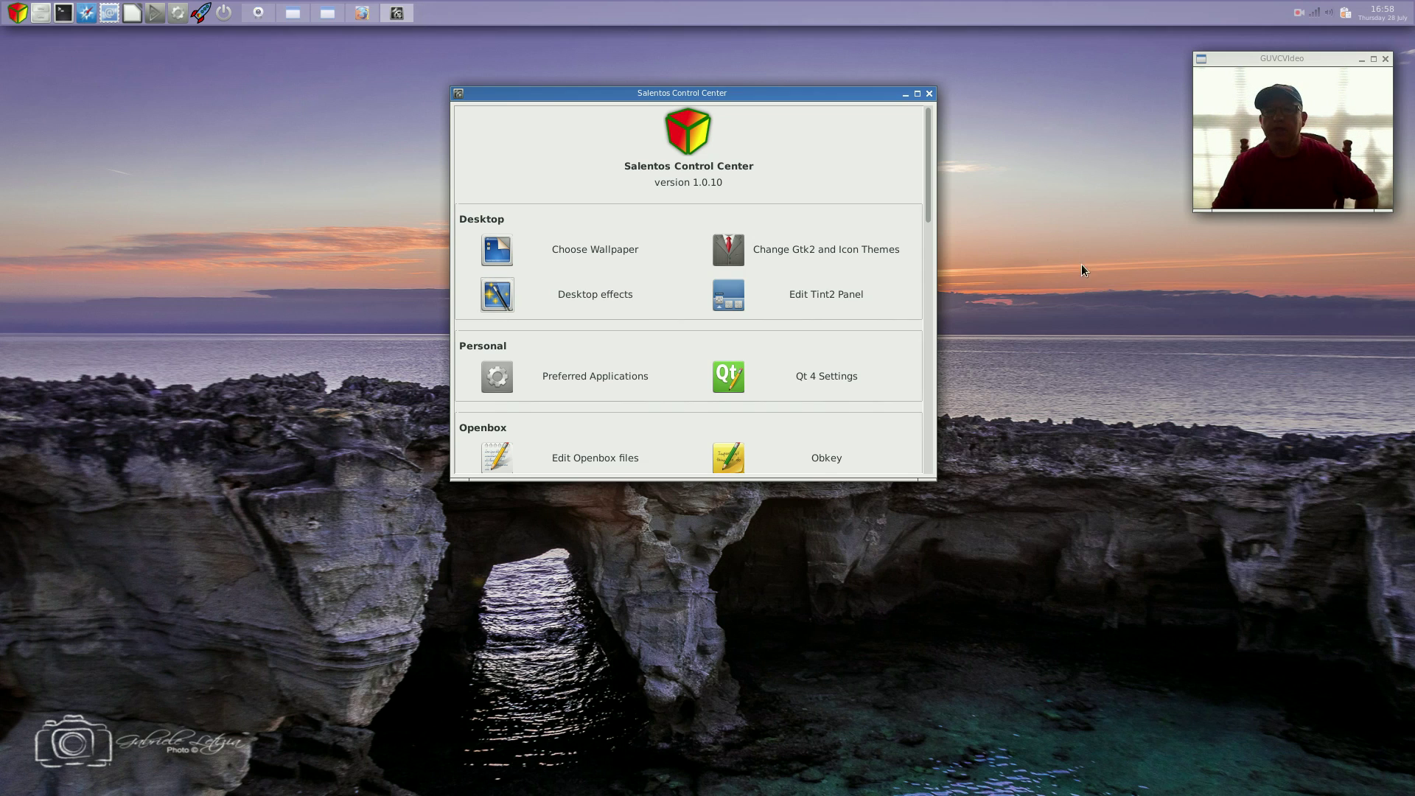
{"action": "left_click", "coordinate": [732, 248]}
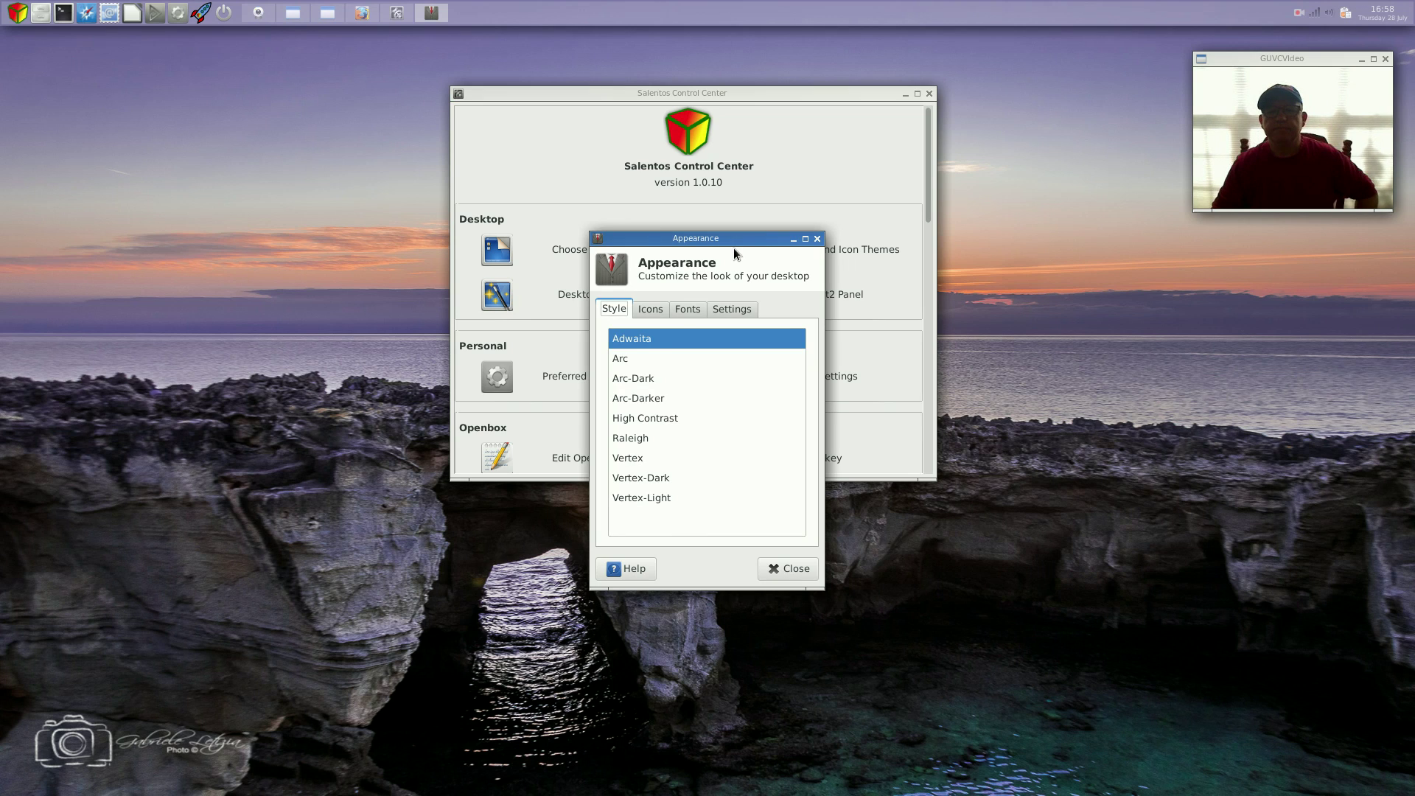
{"action": "left_click", "coordinate": [651, 312]}
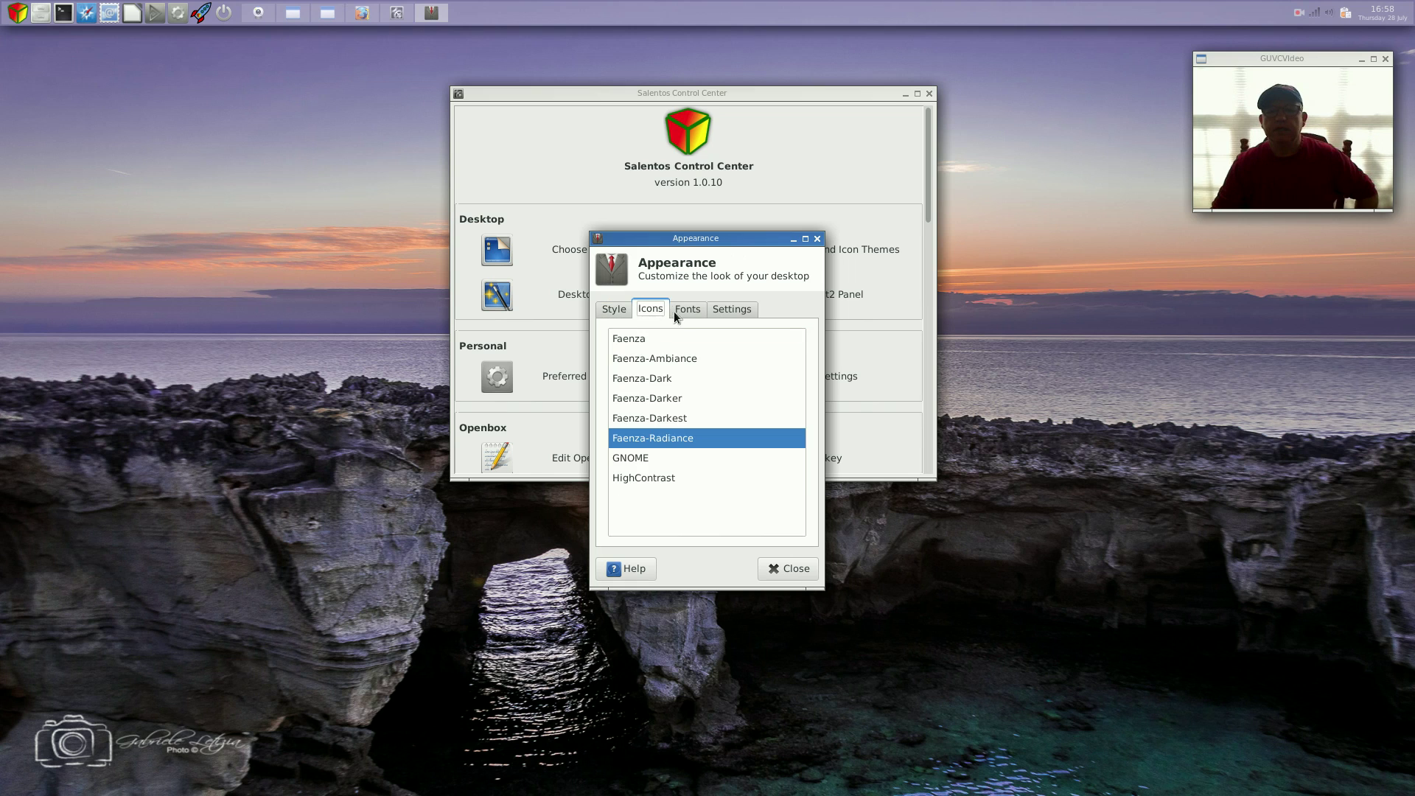
{"action": "left_click", "coordinate": [685, 308]}
{"action": "left_click", "coordinate": [733, 311]}
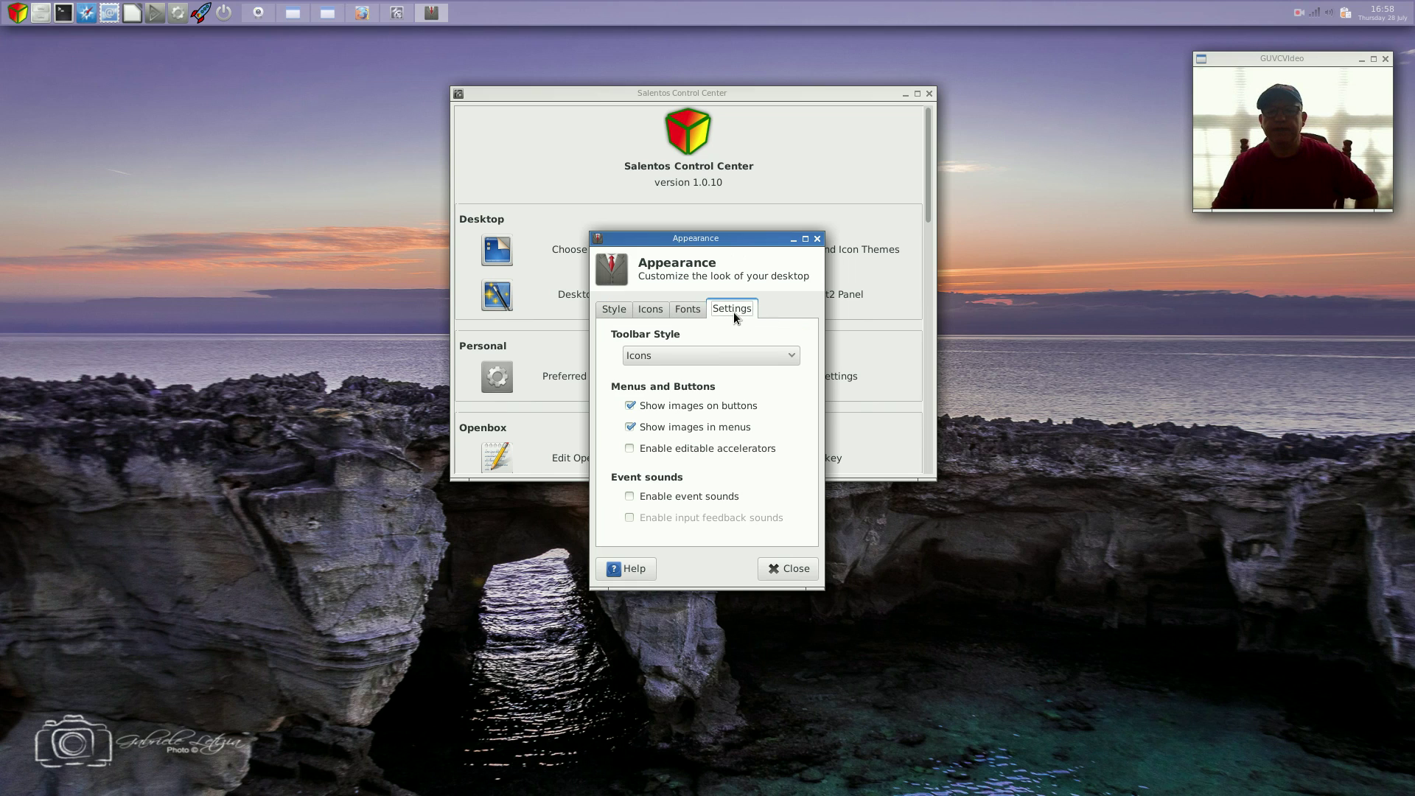
{"action": "left_click", "coordinate": [816, 240]}
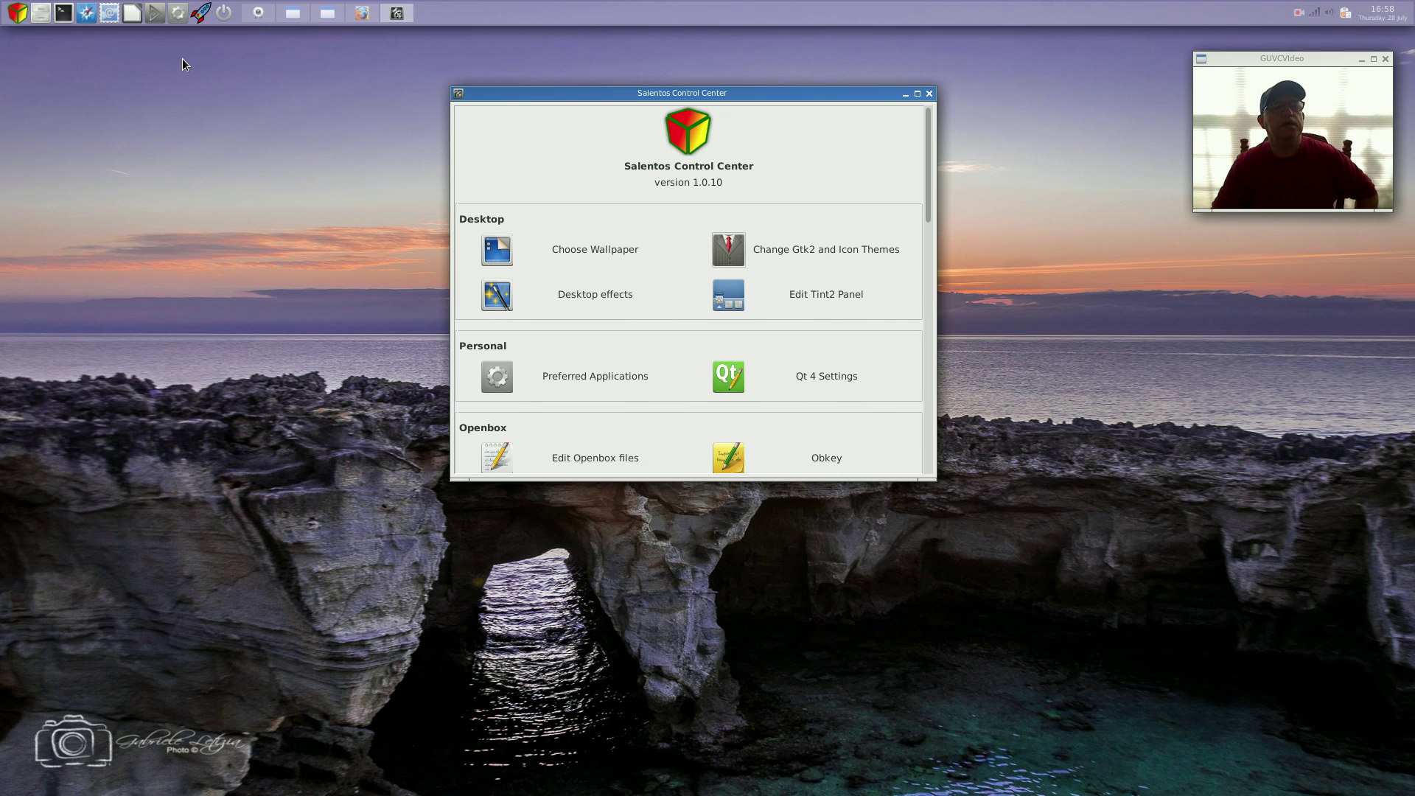
Step: Launch the Tint2 Configuration Manager, close it, reopen the panel editor and reposition it
{"action": "left_click", "coordinate": [200, 15]}
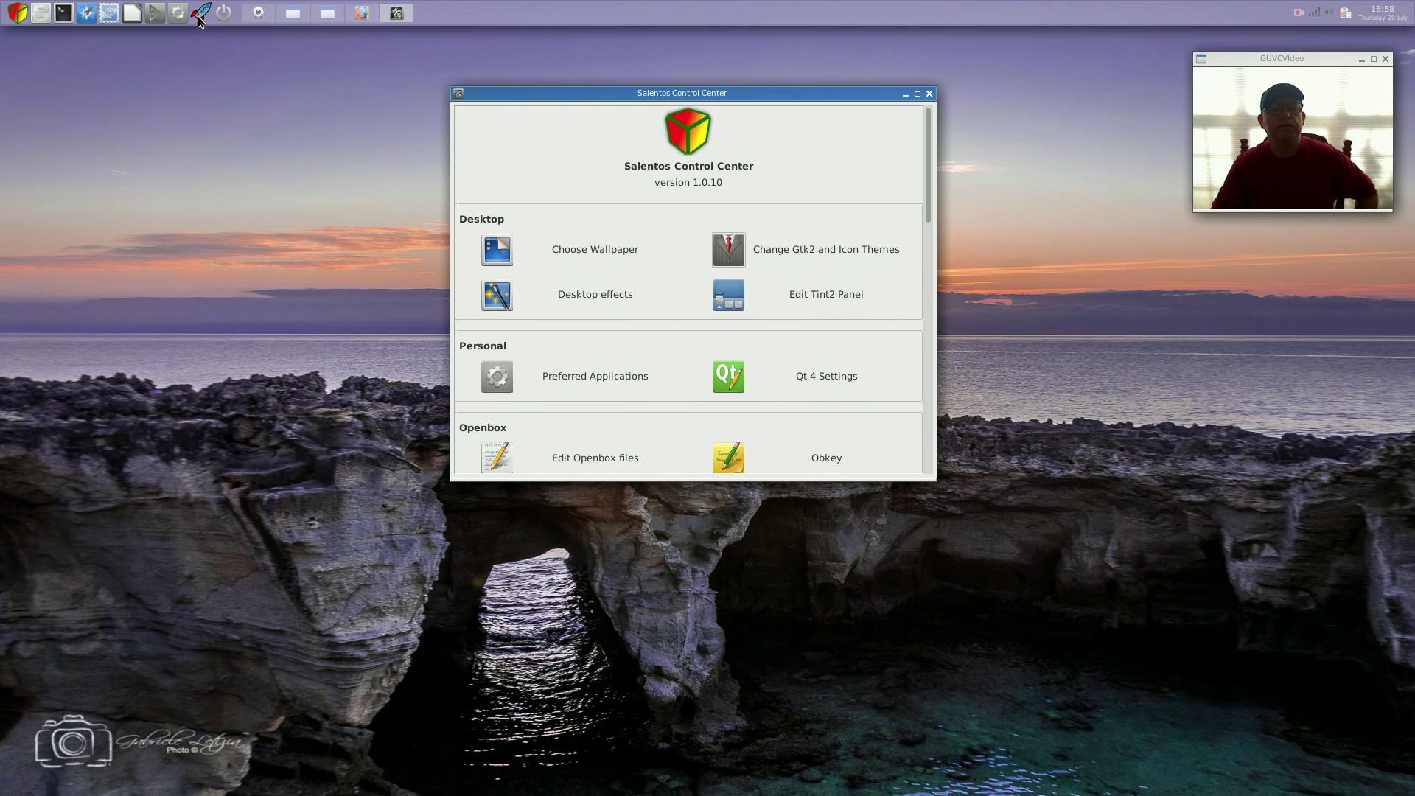
{"action": "left_click_drag", "start_coordinate": [665, 225], "coordinate": [250, 170]}
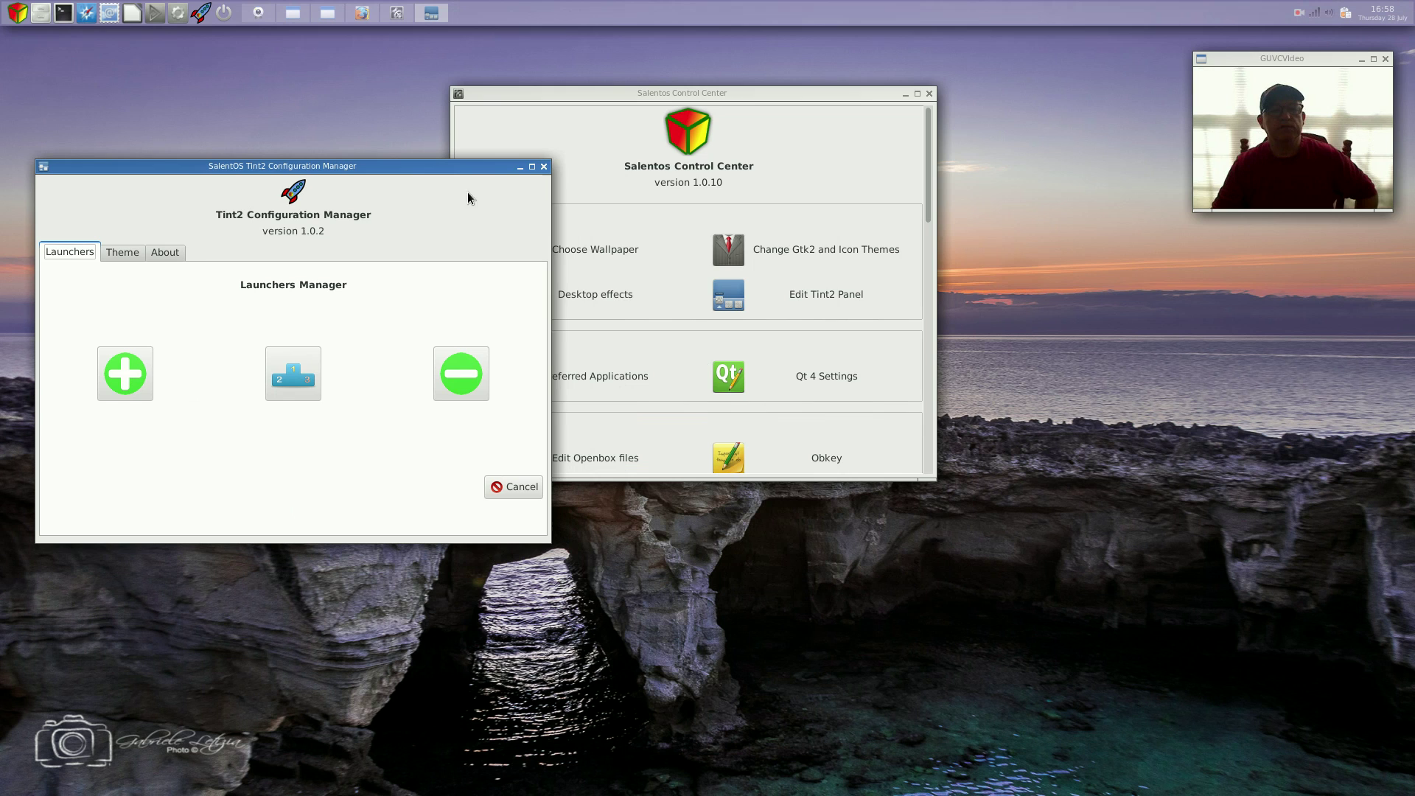
{"action": "left_click", "coordinate": [544, 167]}
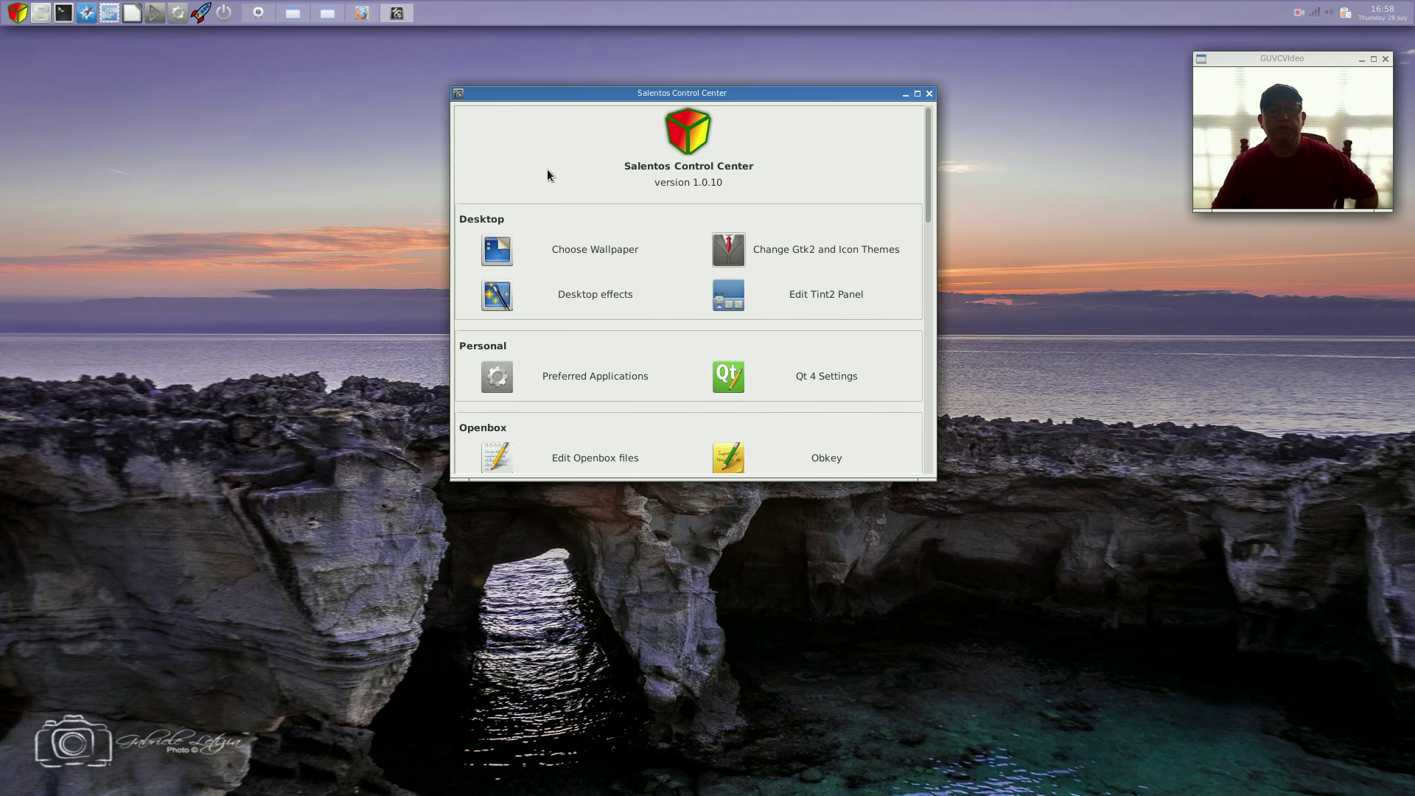
{"action": "left_click", "coordinate": [733, 297]}
{"action": "left_click_drag", "start_coordinate": [745, 221], "coordinate": [351, 191]}
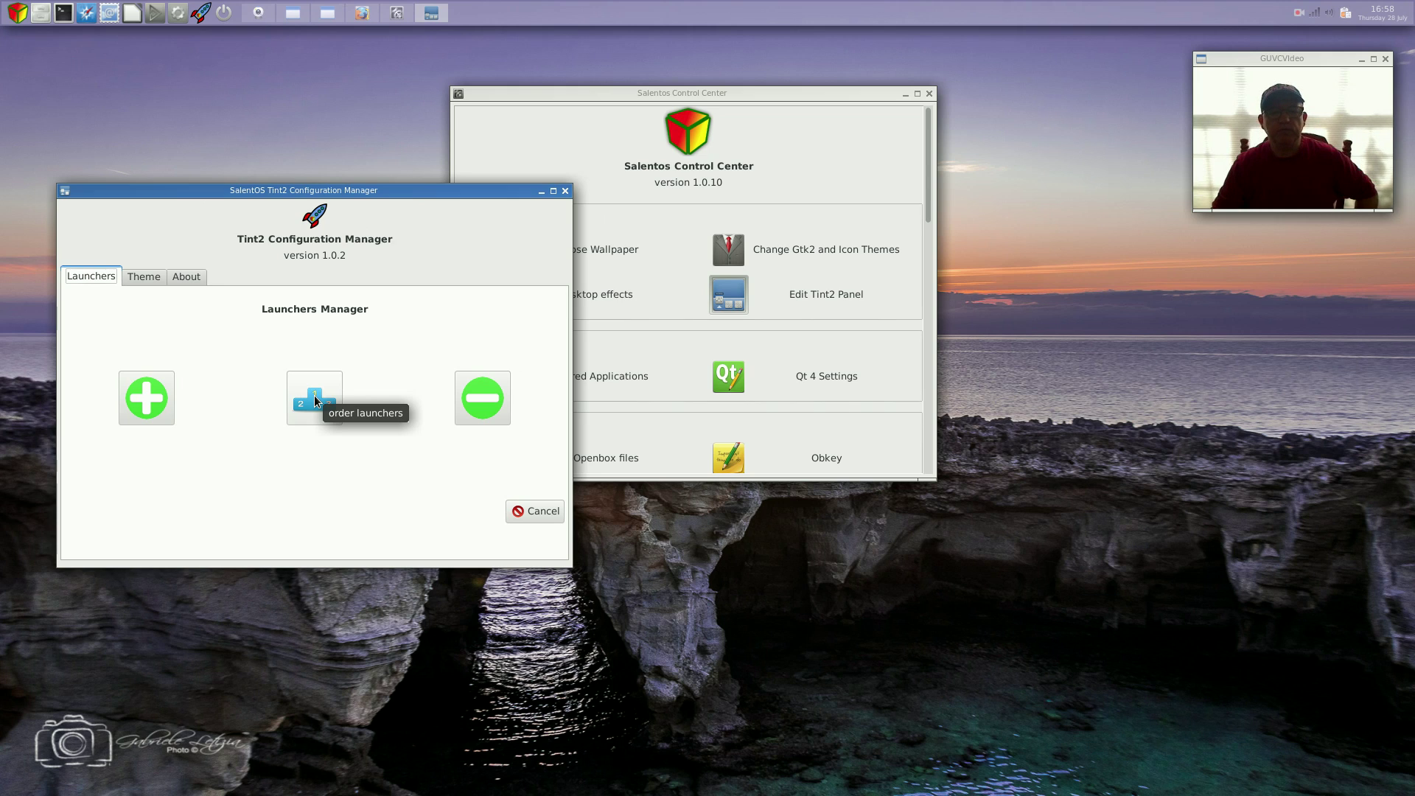
Step: Remove the exo-mail-reader and libreoffice-startcenter launchers from the panel
{"action": "left_click", "coordinate": [481, 404]}
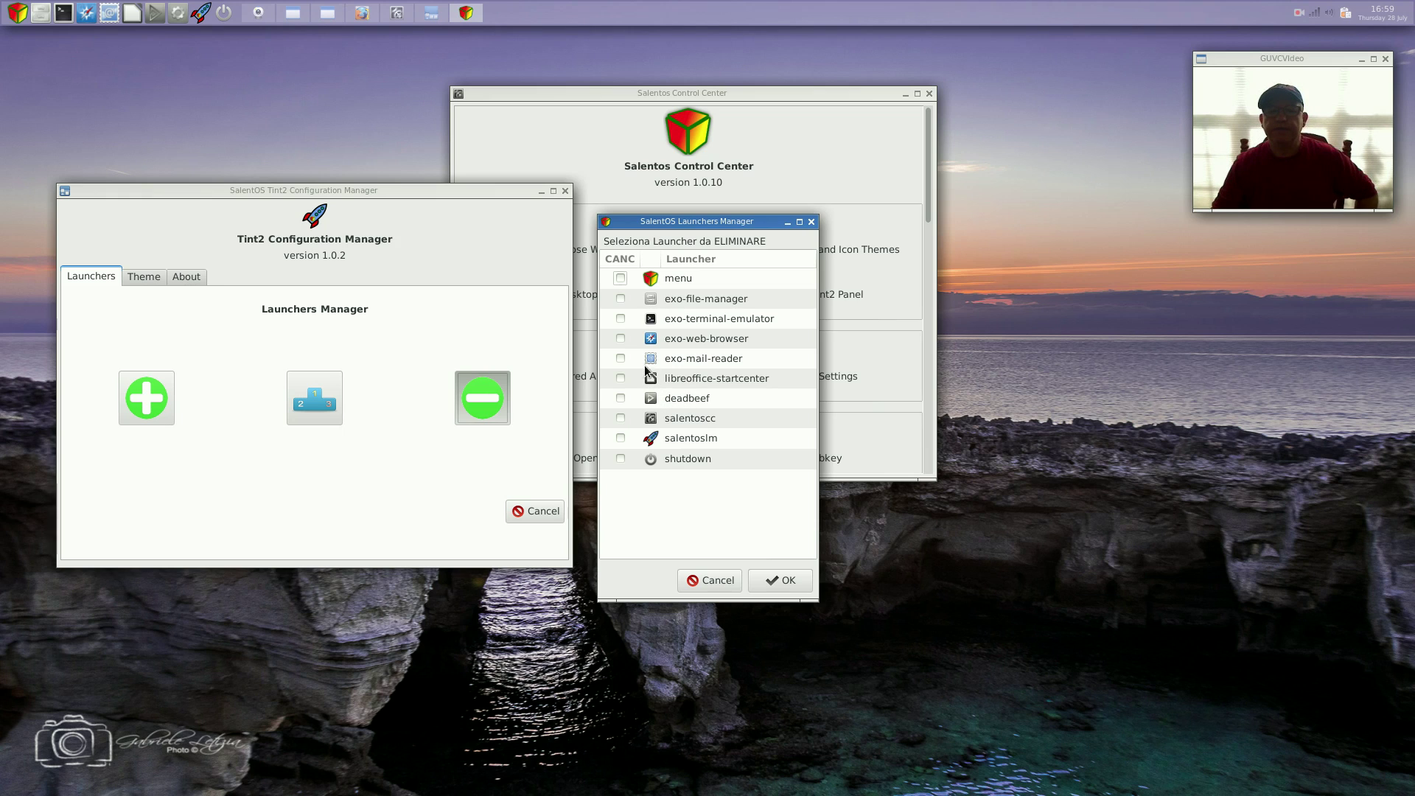
{"action": "left_click", "coordinate": [620, 359]}
{"action": "left_click", "coordinate": [620, 379]}
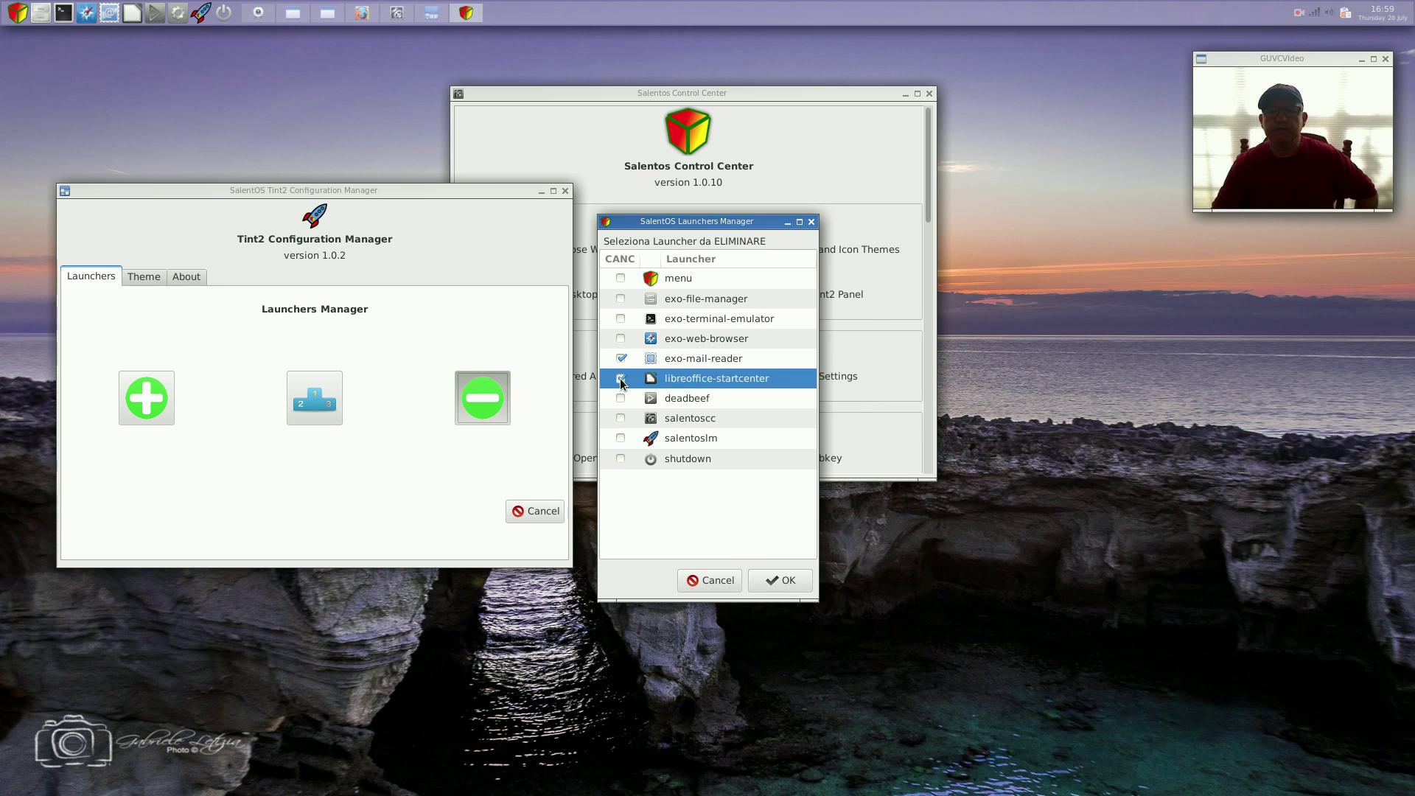
{"action": "left_click", "coordinate": [764, 584]}
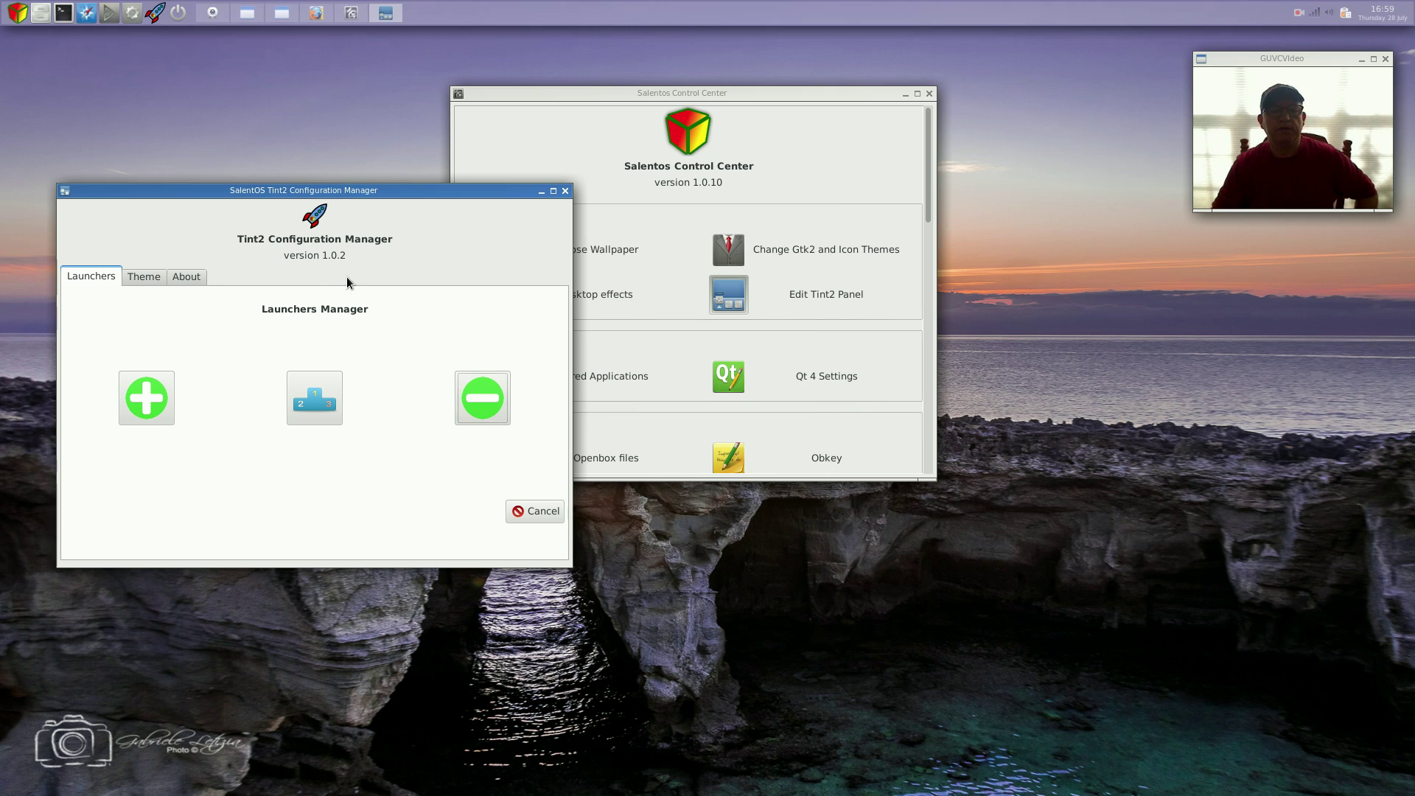
Step: Browse the Tint2 theme previews on the Theme tab, then close the configuration manager
{"action": "left_click", "coordinate": [156, 277]}
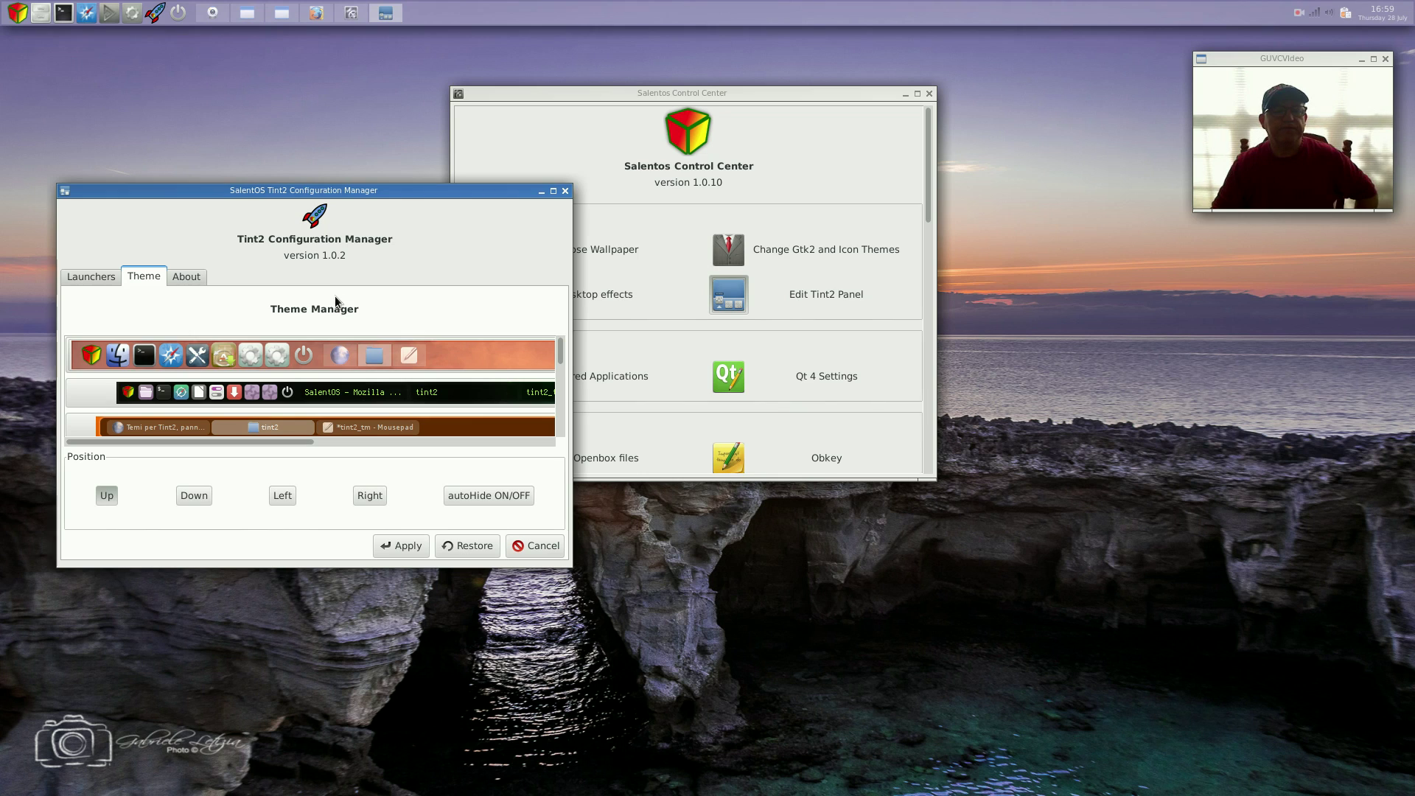
{"action": "scroll", "coordinate": [329, 389], "scroll_direction": "down", "scroll_amount": 1}
{"action": "scroll", "coordinate": [329, 389], "scroll_direction": "down", "scroll_amount": 5}
{"action": "scroll", "coordinate": [329, 392], "scroll_direction": "down", "scroll_amount": 4}
{"action": "scroll", "coordinate": [330, 395], "scroll_direction": "up", "scroll_amount": 3}
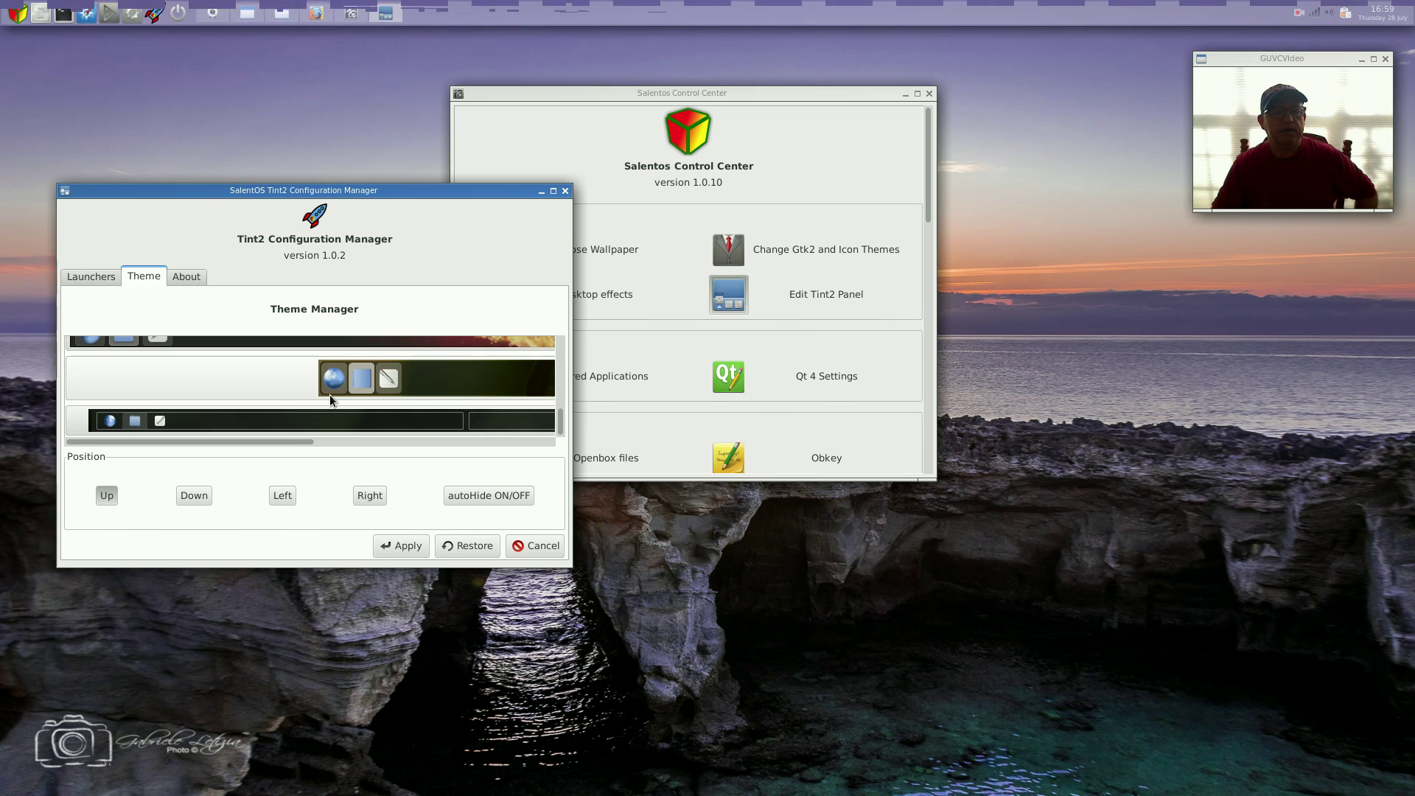
{"action": "scroll", "coordinate": [311, 419], "scroll_direction": "up", "scroll_amount": 4}
{"action": "scroll", "coordinate": [308, 413], "scroll_direction": "up", "scroll_amount": 3}
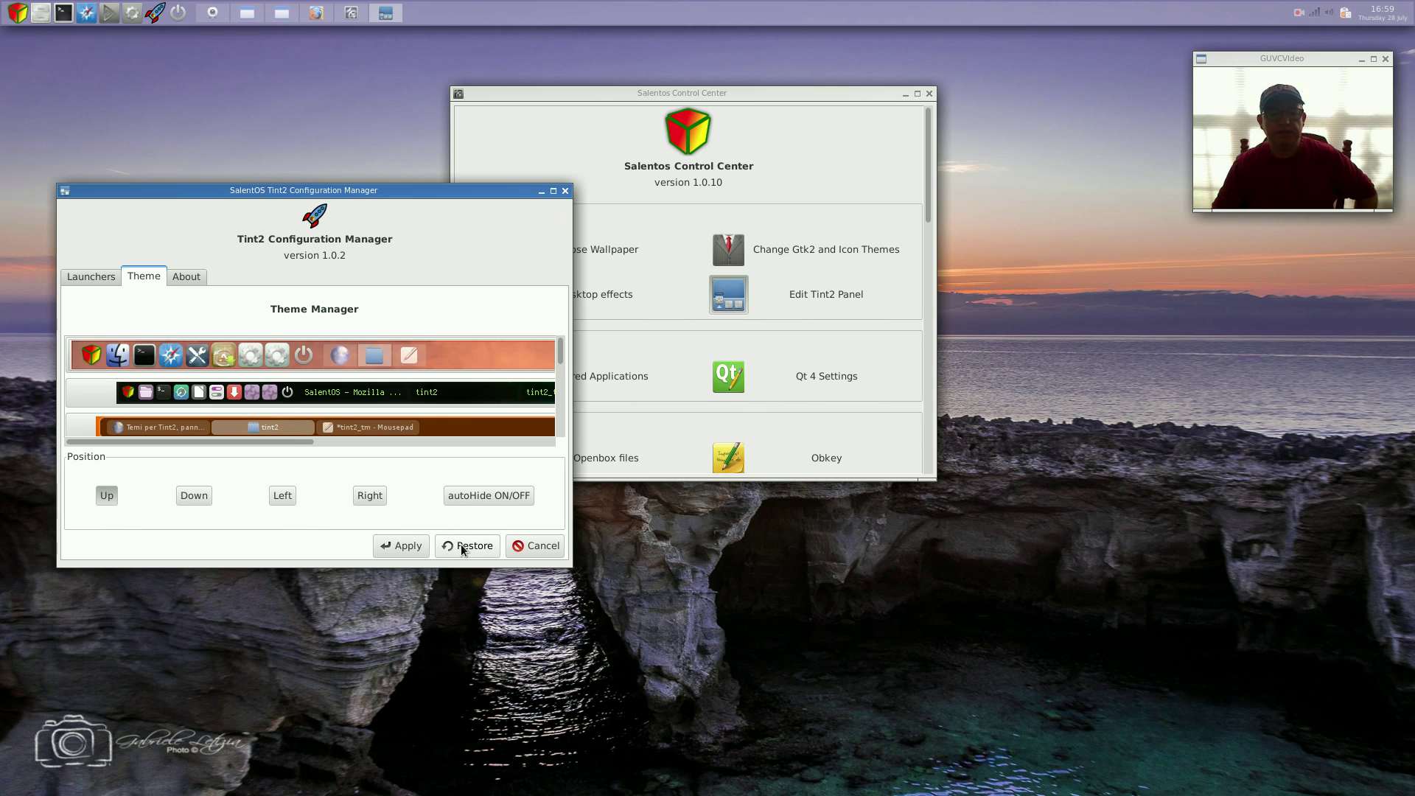
{"action": "left_click", "coordinate": [535, 545]}
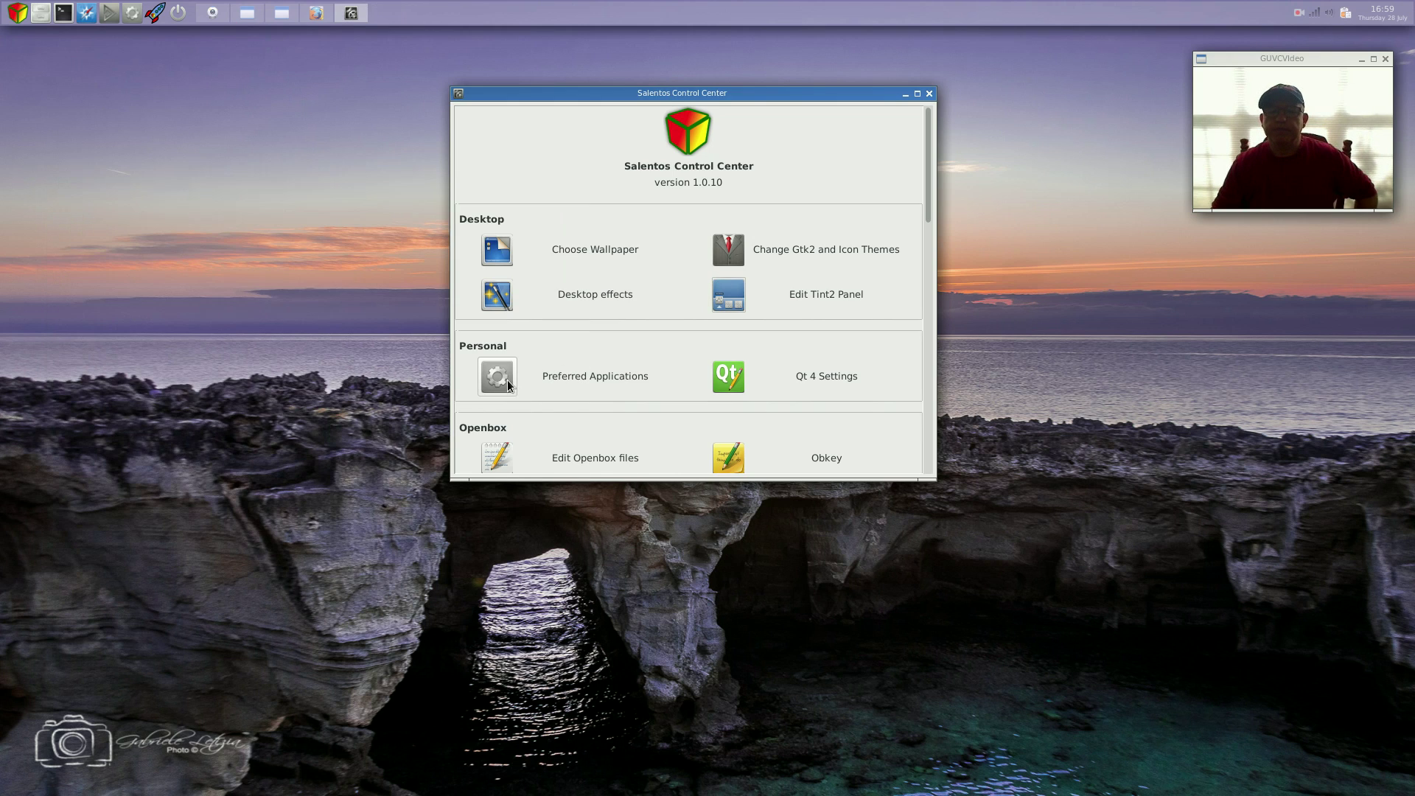
{"action": "scroll", "coordinate": [758, 384], "scroll_direction": "down", "scroll_amount": 5}
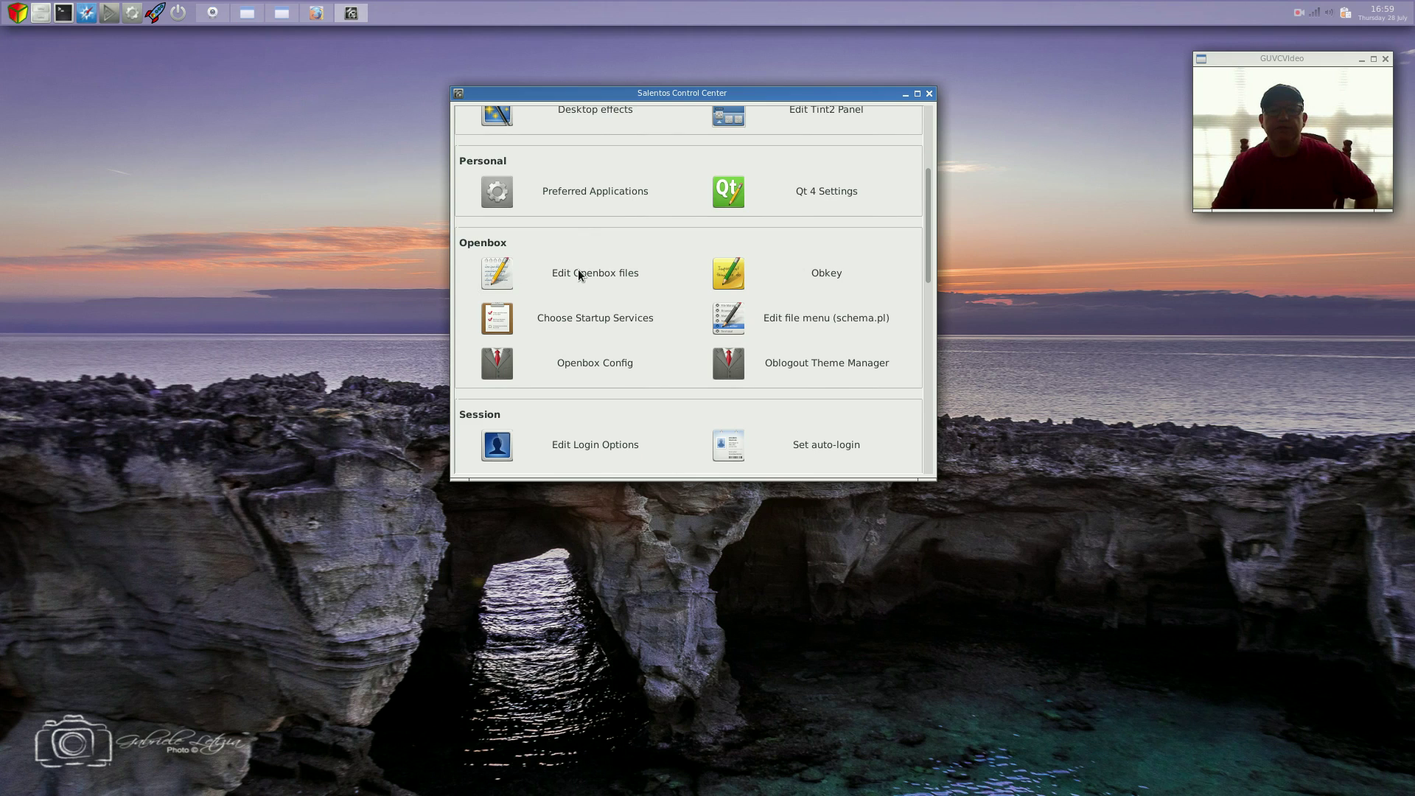
{"action": "left_click", "coordinate": [552, 274]}
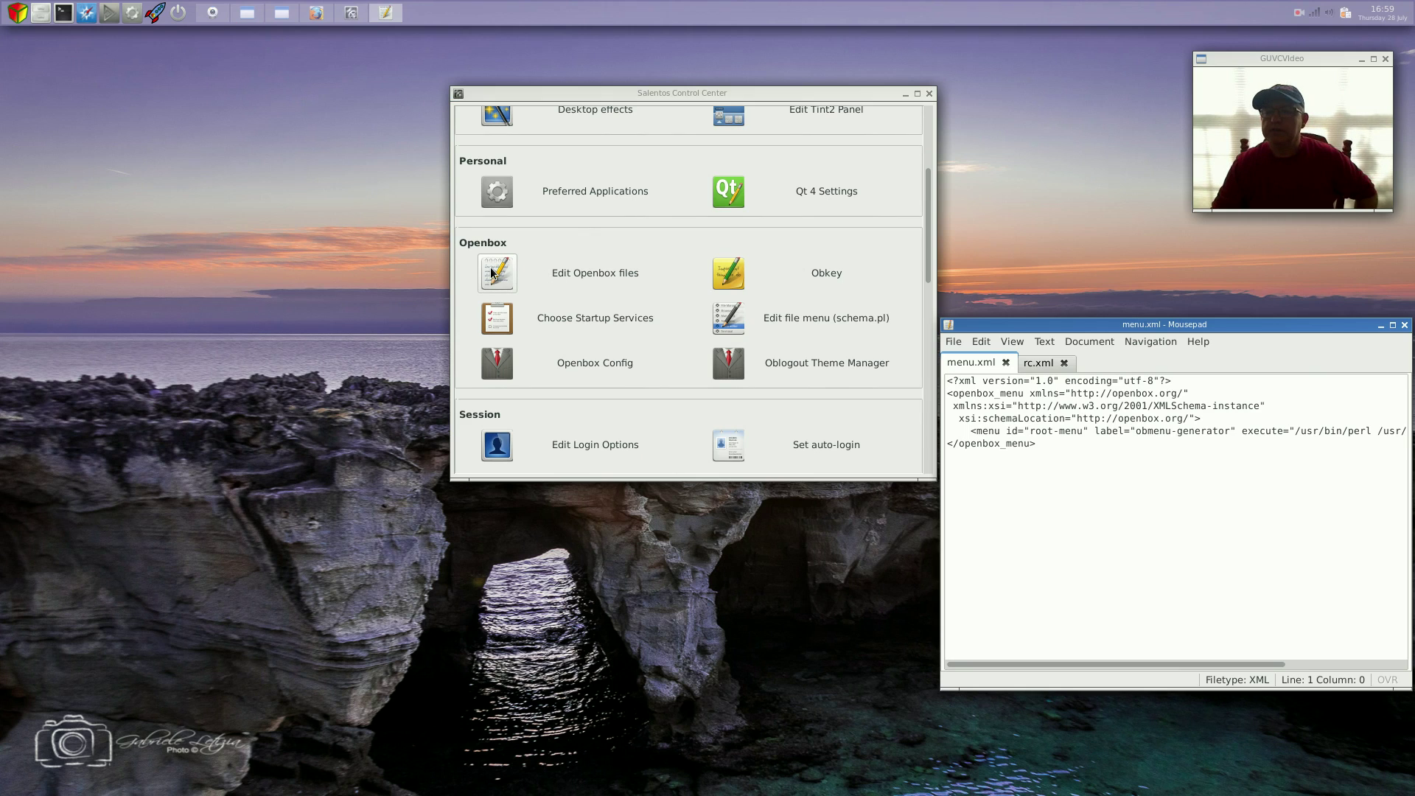
{"action": "left_click_drag", "start_coordinate": [1095, 328], "coordinate": [867, 307]}
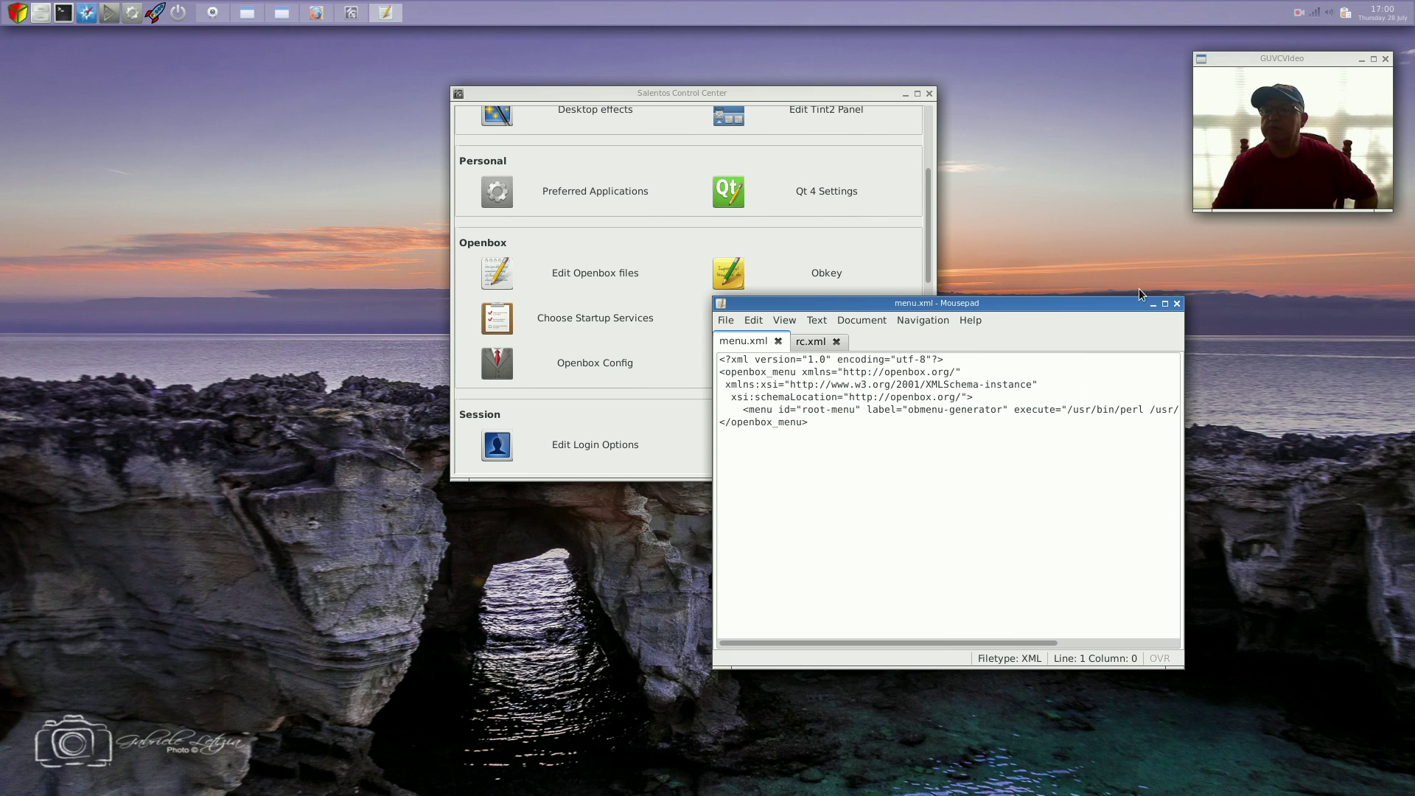
{"action": "left_click", "coordinate": [1177, 304]}
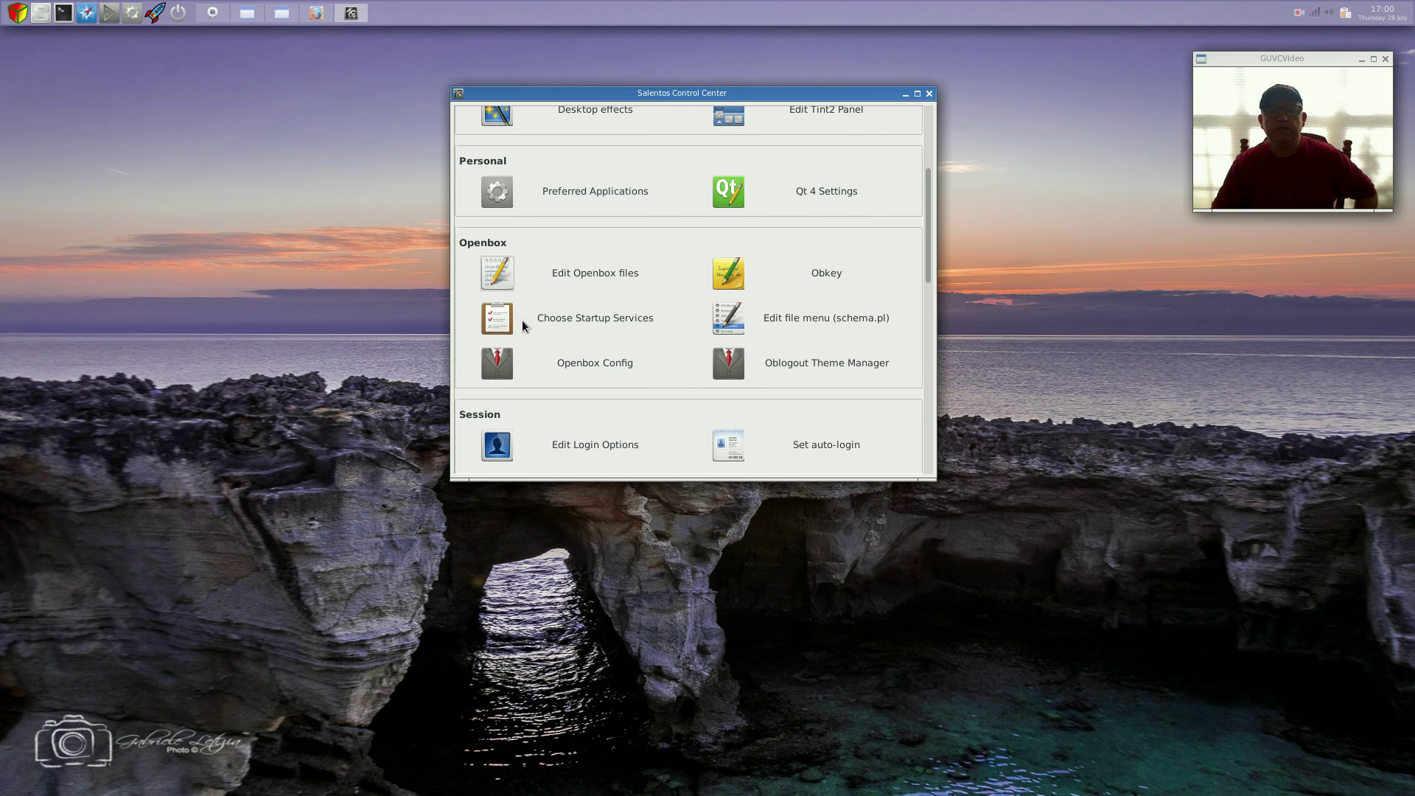
{"action": "left_click", "coordinate": [502, 318]}
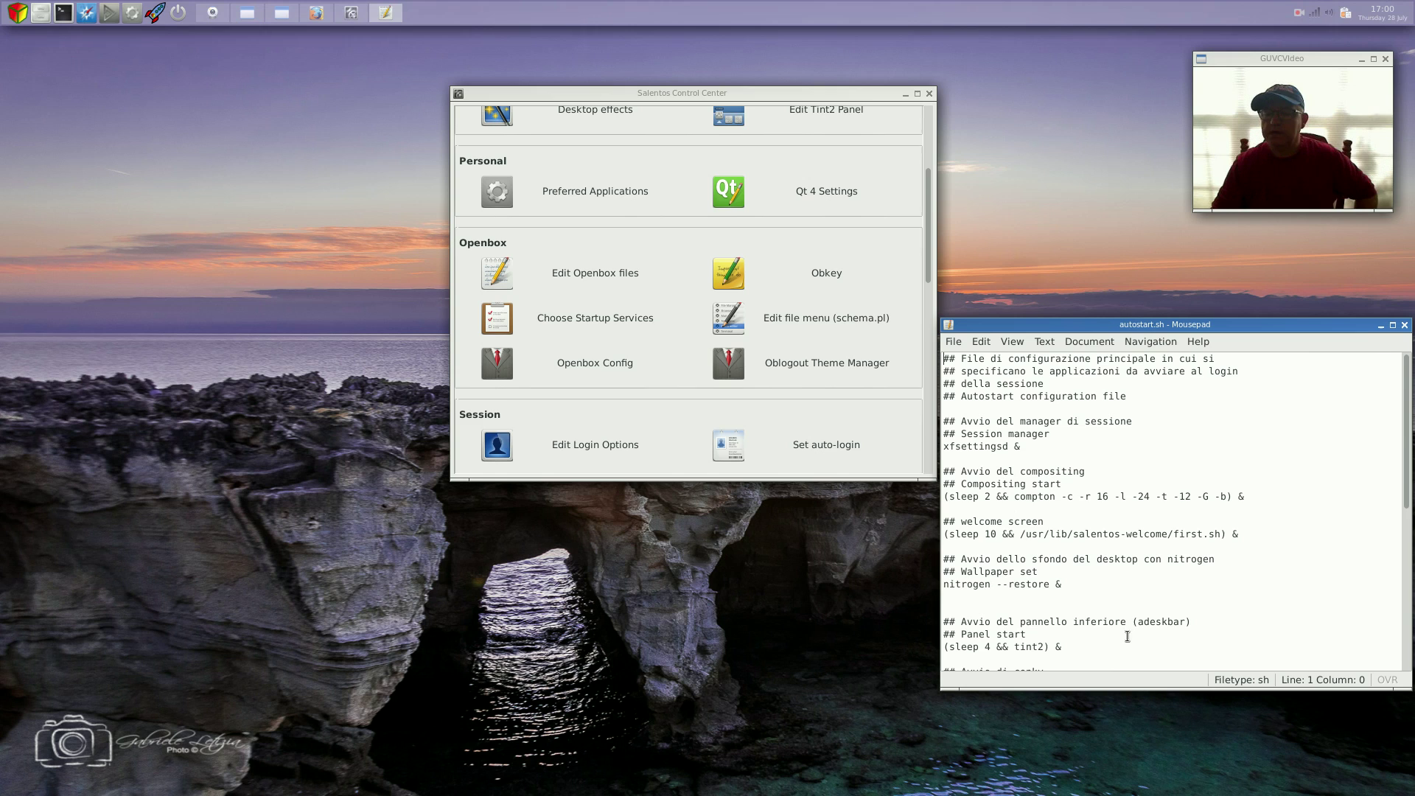
{"action": "left_click", "coordinate": [1403, 326]}
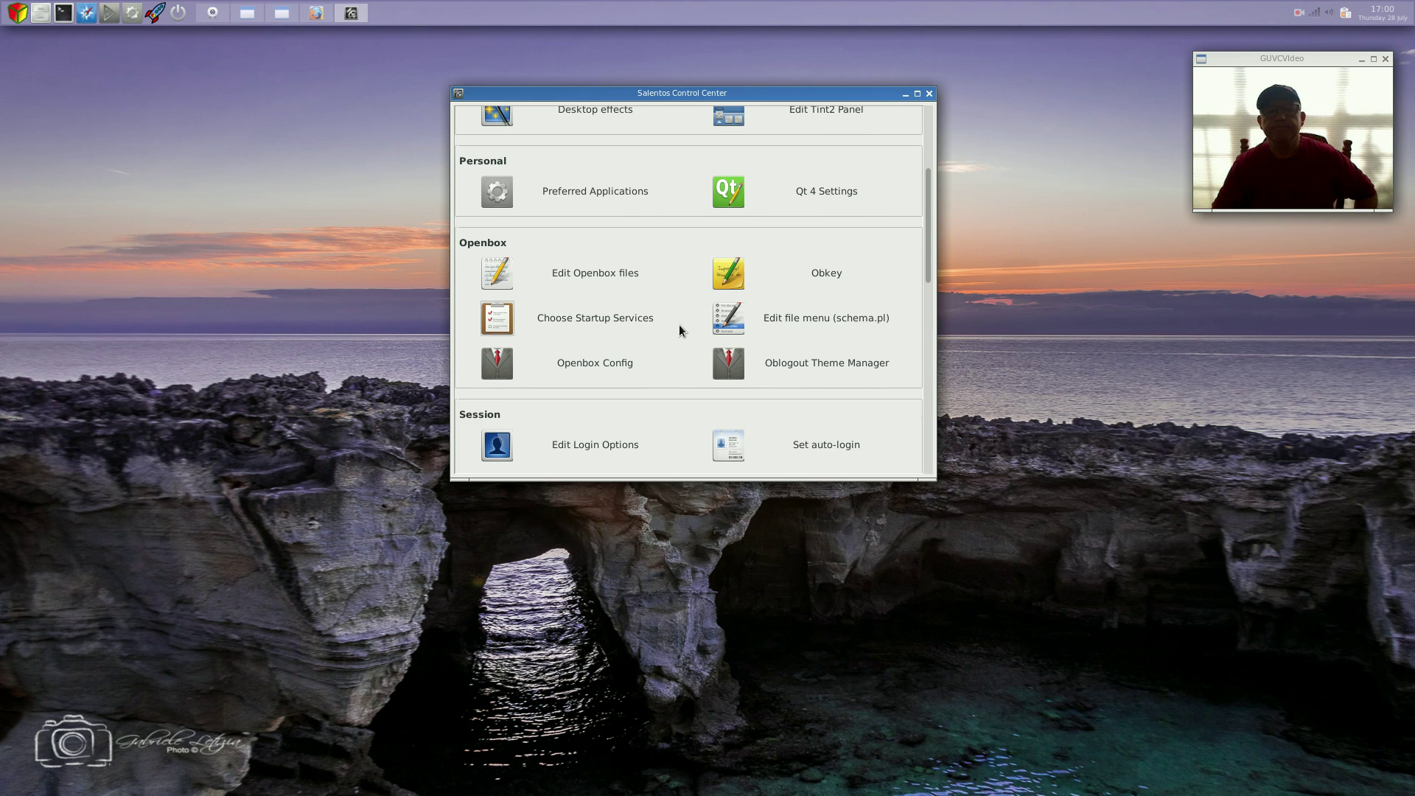
{"action": "left_click", "coordinate": [494, 361]}
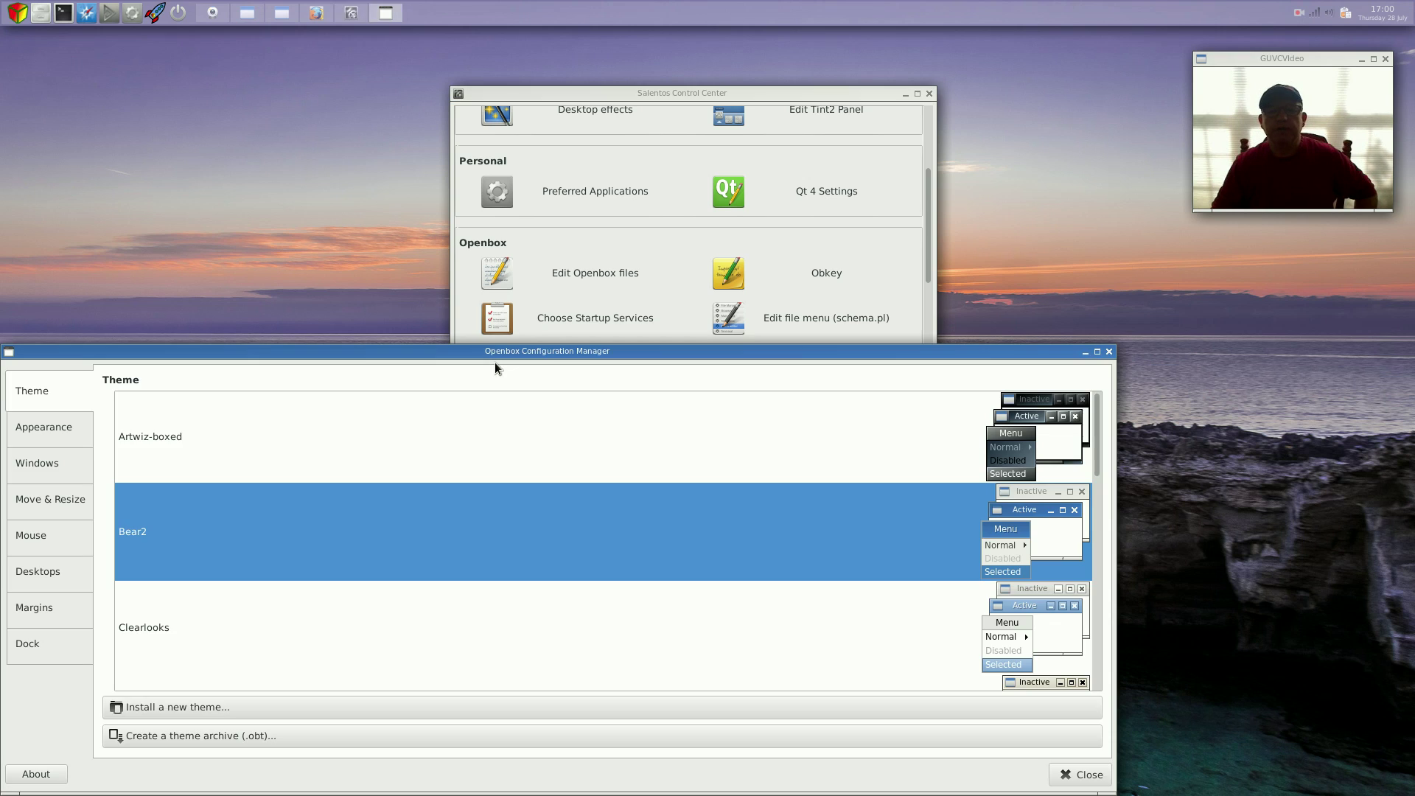
{"action": "left_click_drag", "start_coordinate": [551, 352], "coordinate": [600, 67]}
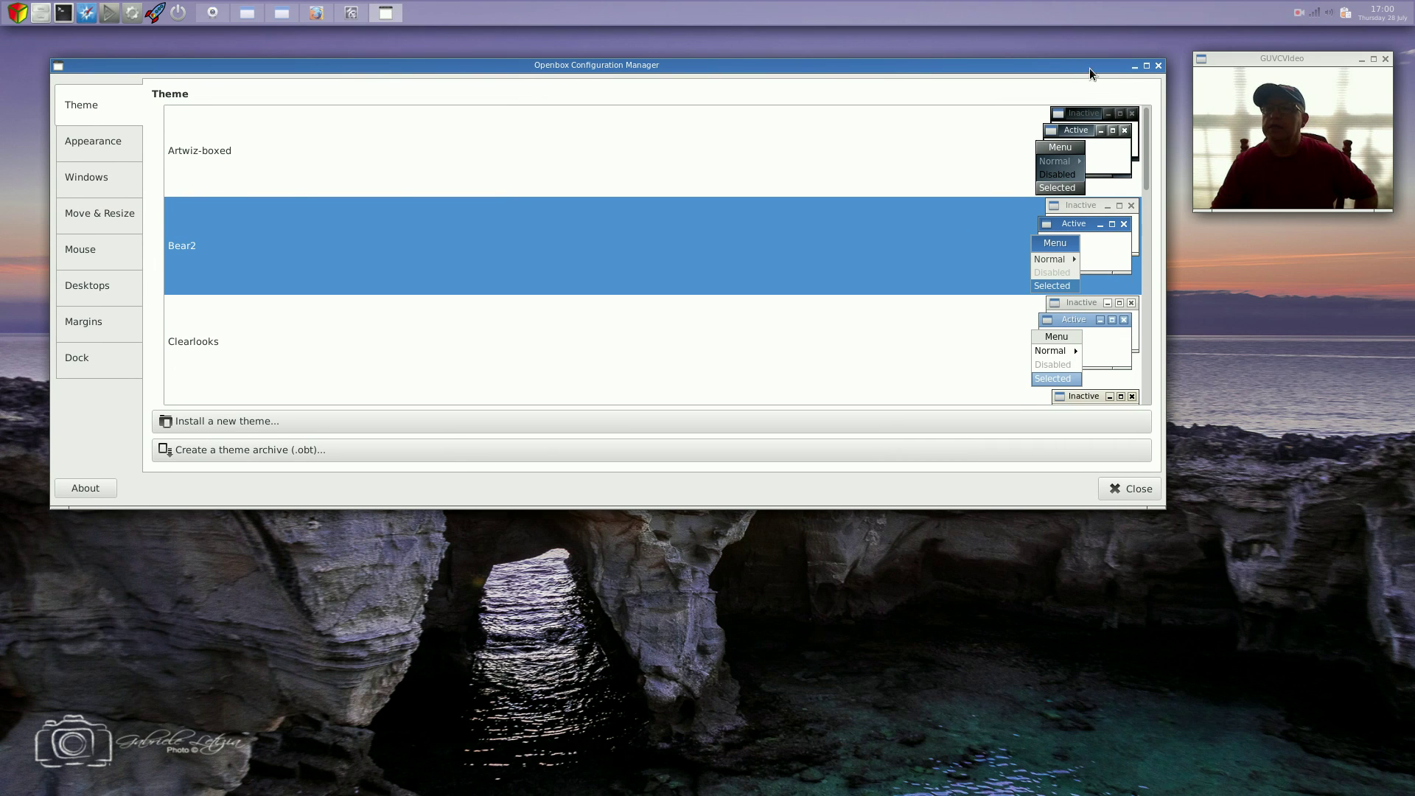
{"action": "left_click", "coordinate": [1158, 65]}
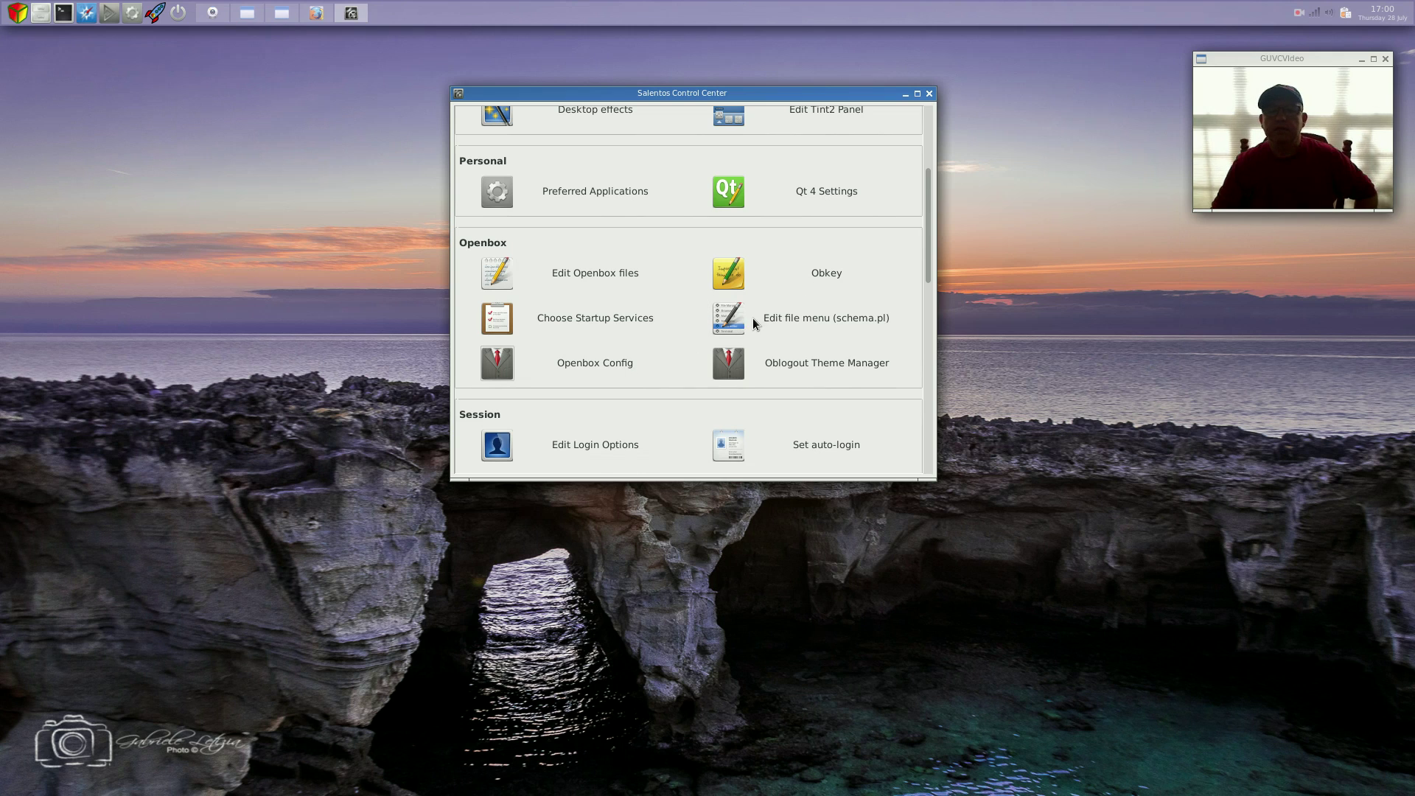
{"action": "left_click", "coordinate": [732, 278]}
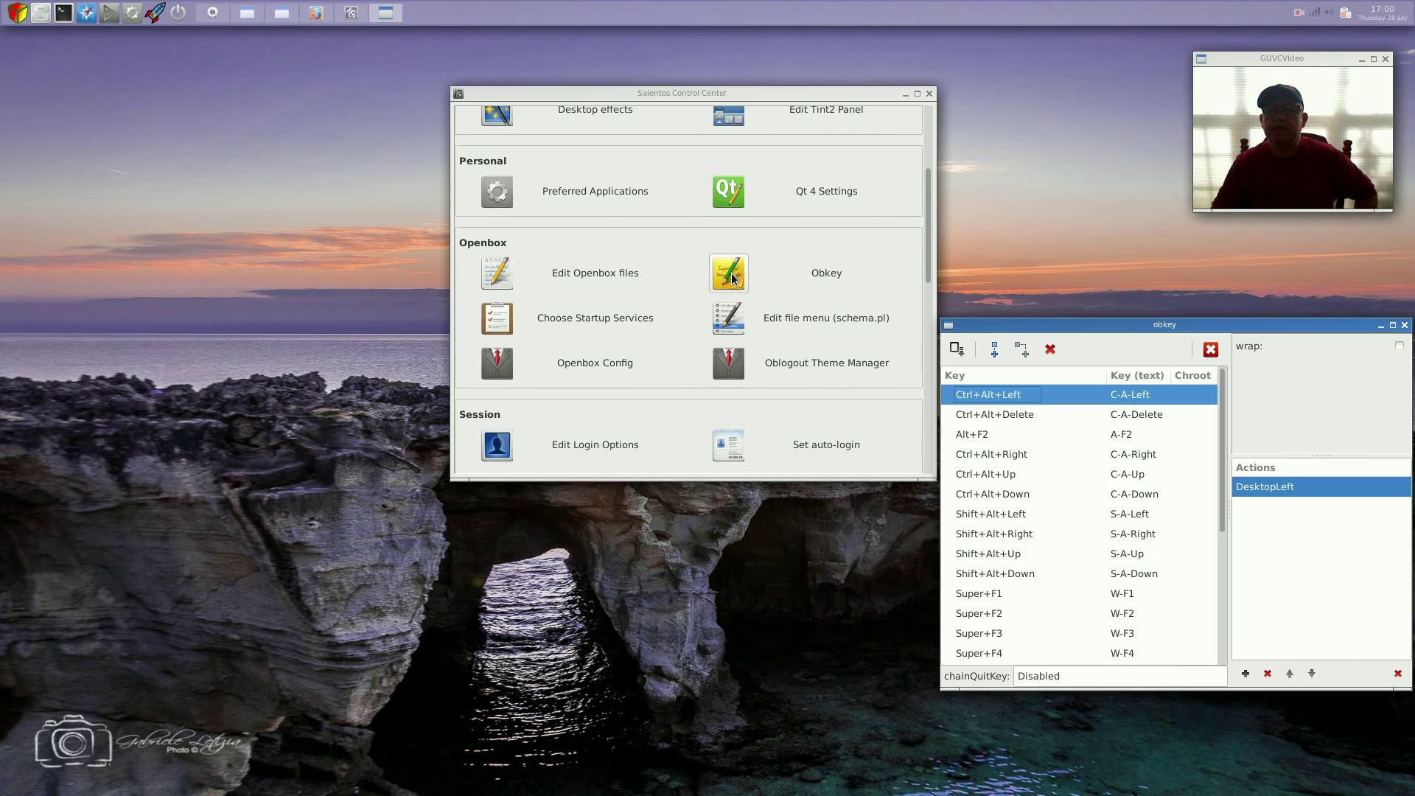
{"action": "left_click_drag", "start_coordinate": [1138, 326], "coordinate": [1037, 324]}
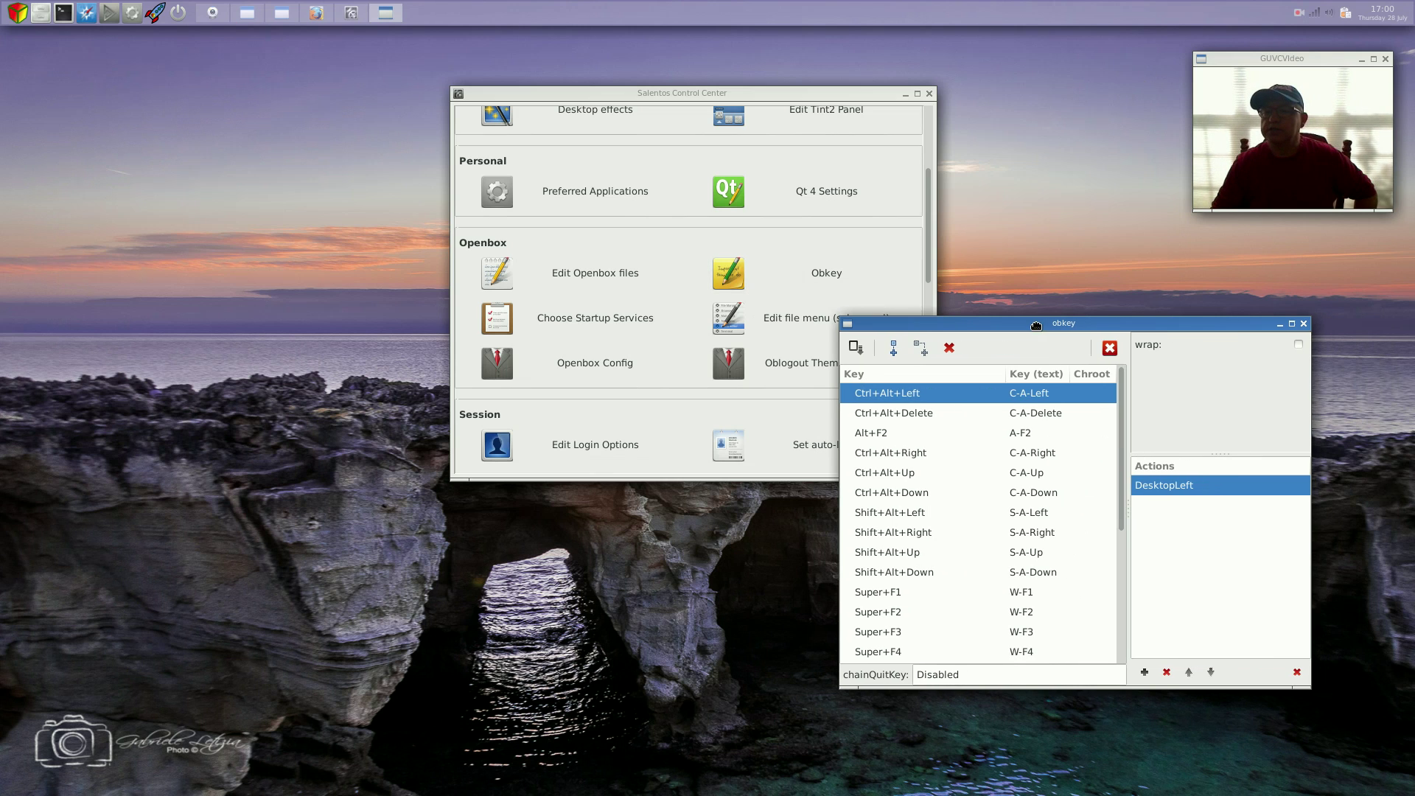
{"action": "left_click", "coordinate": [1303, 324]}
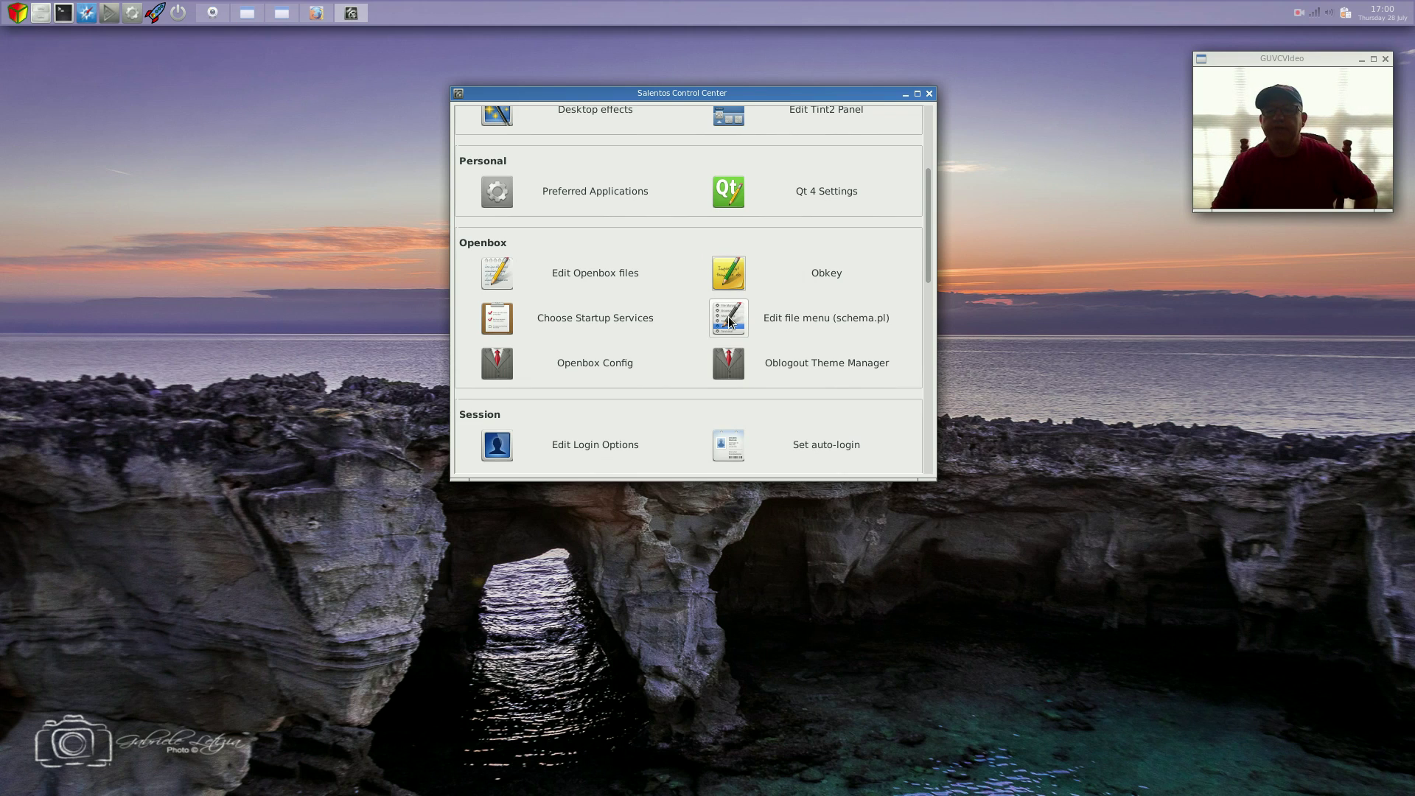
{"action": "left_click", "coordinate": [727, 366]}
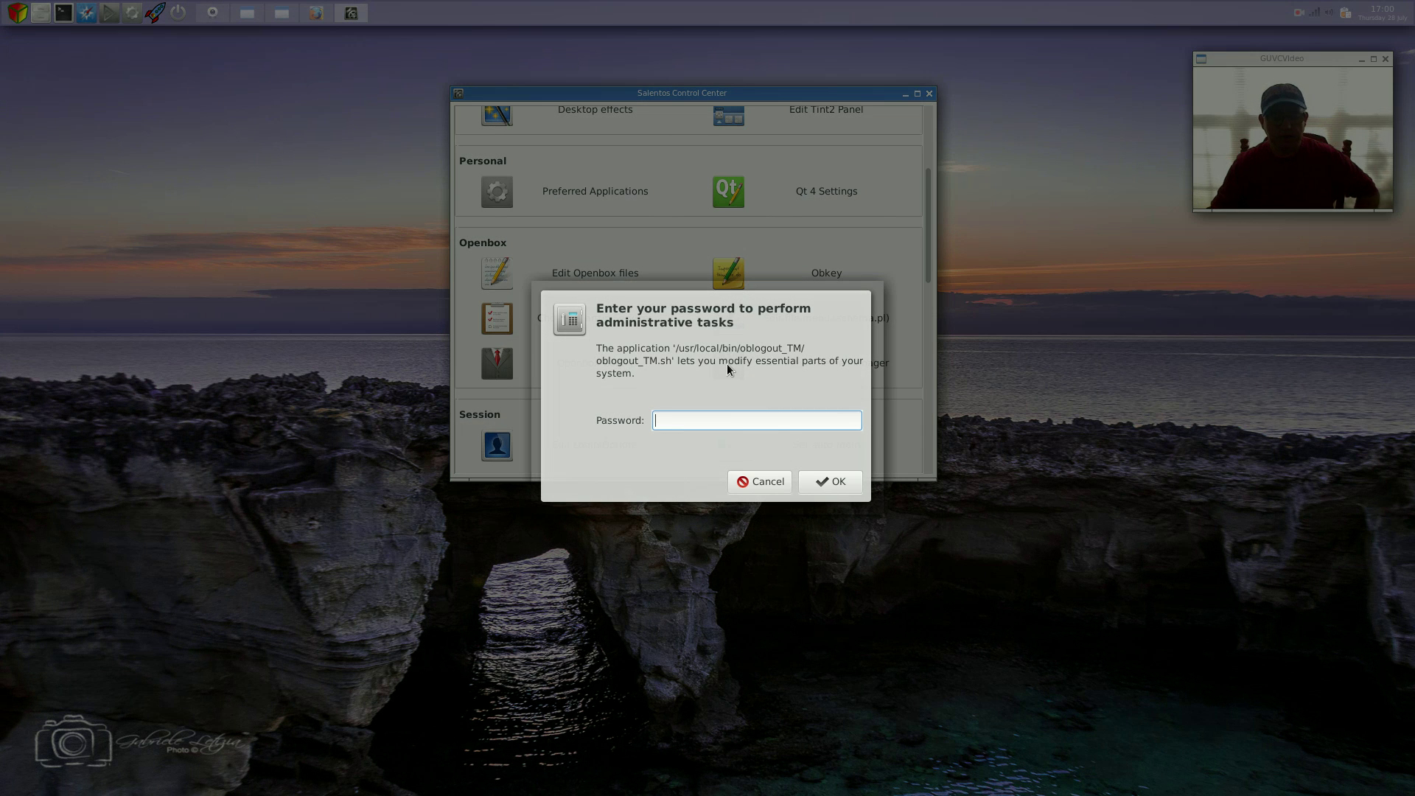
{"action": "type", "text": "*******"}
{"action": "key", "text": "Return"}
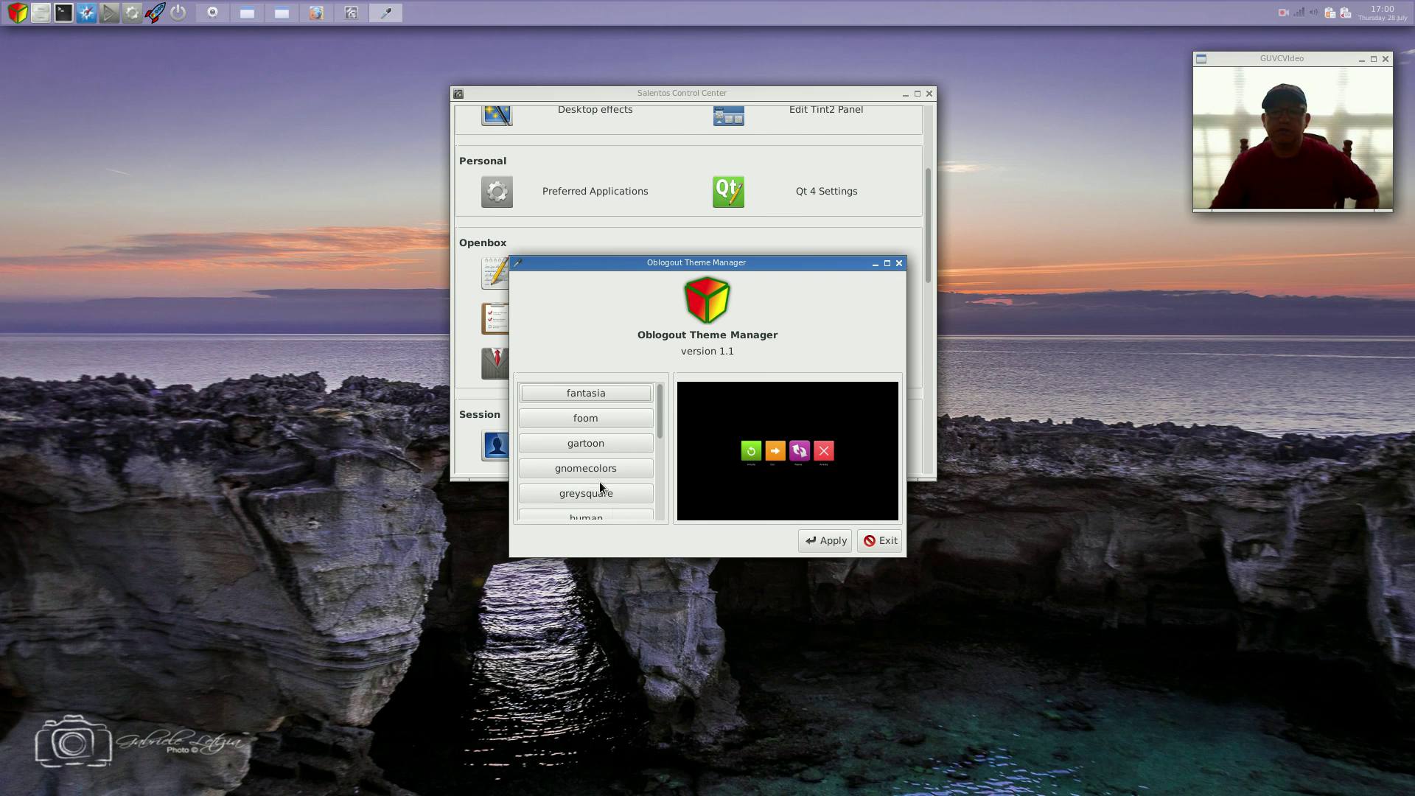
{"action": "left_click", "coordinate": [878, 543]}
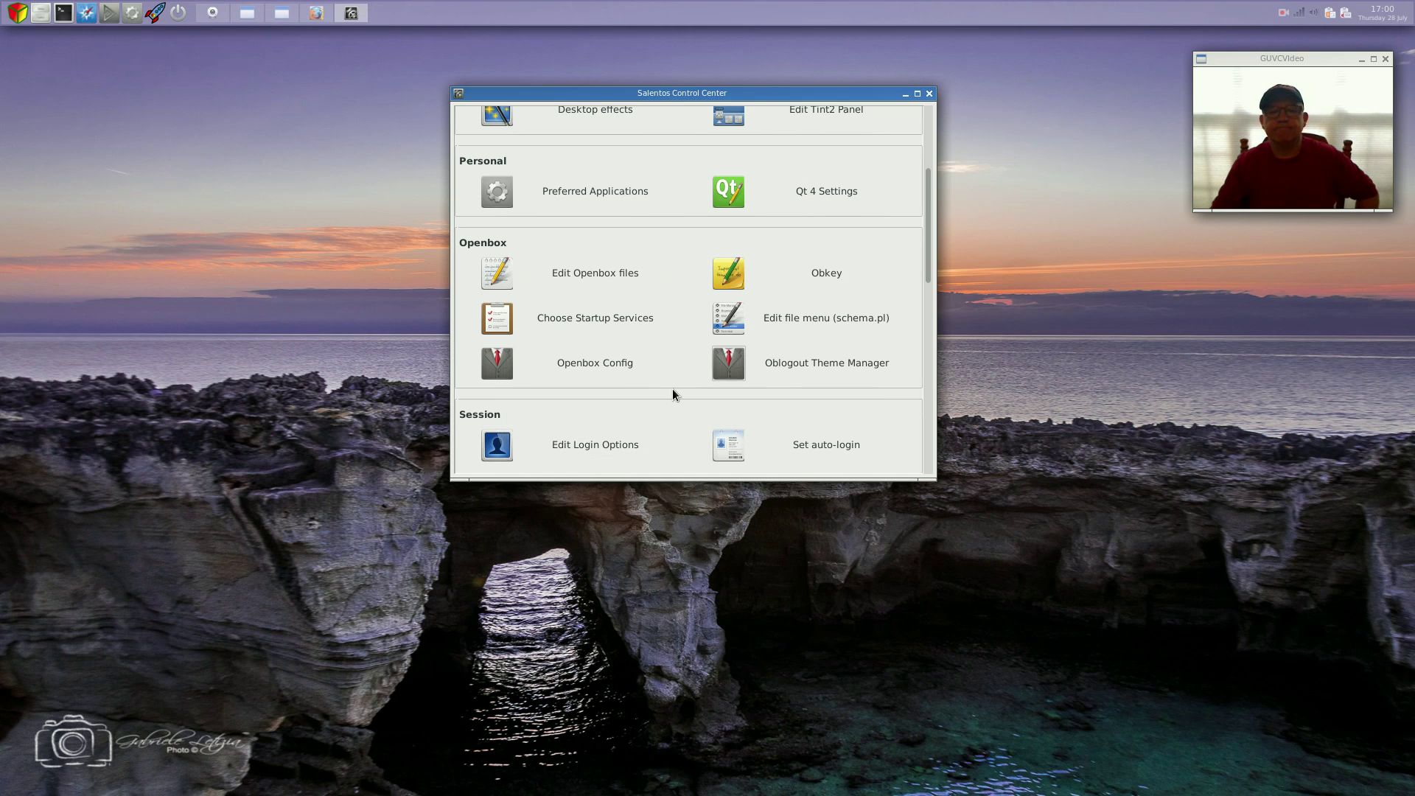
{"action": "scroll", "coordinate": [672, 387], "scroll_direction": "down", "scroll_amount": 3}
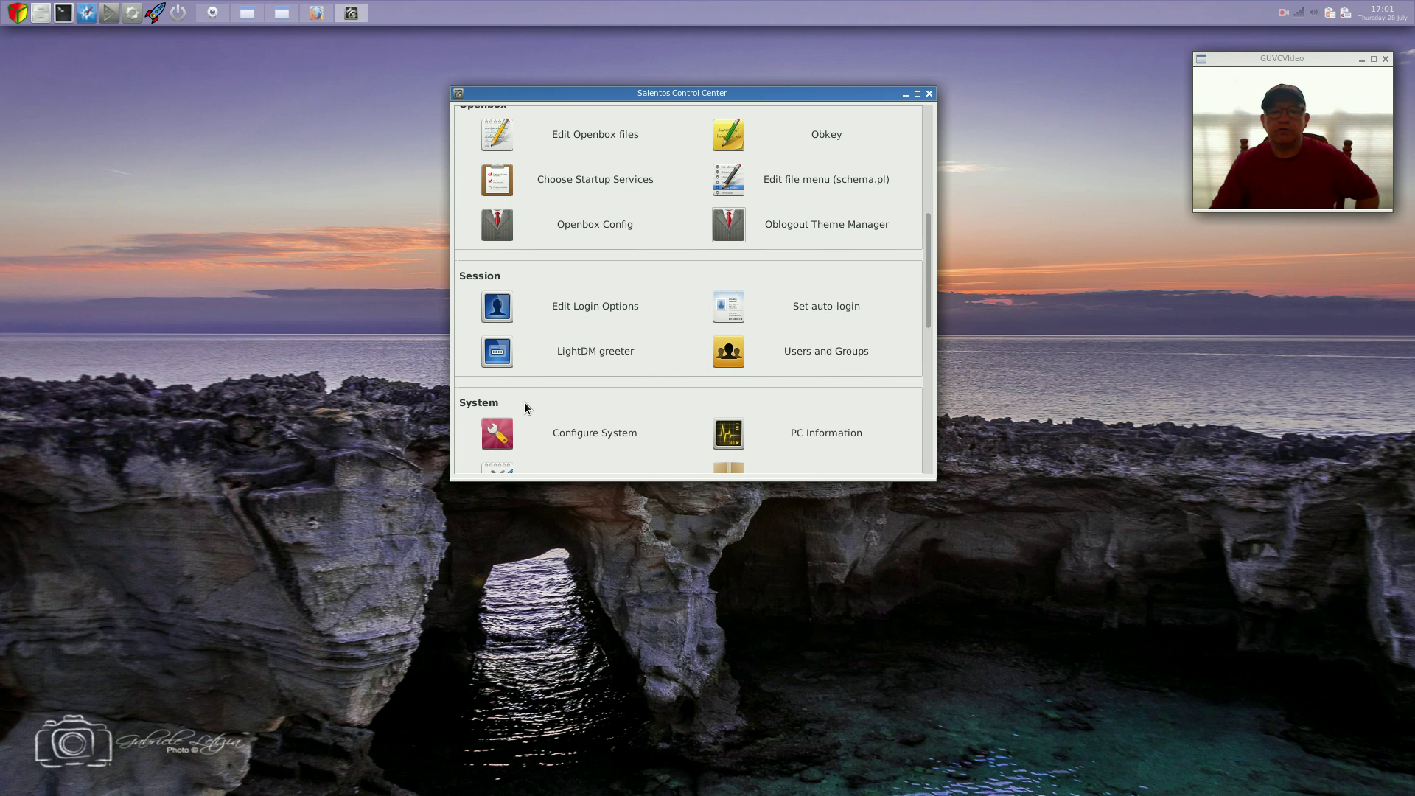
{"action": "scroll", "coordinate": [653, 402], "scroll_direction": "down", "scroll_amount": 4}
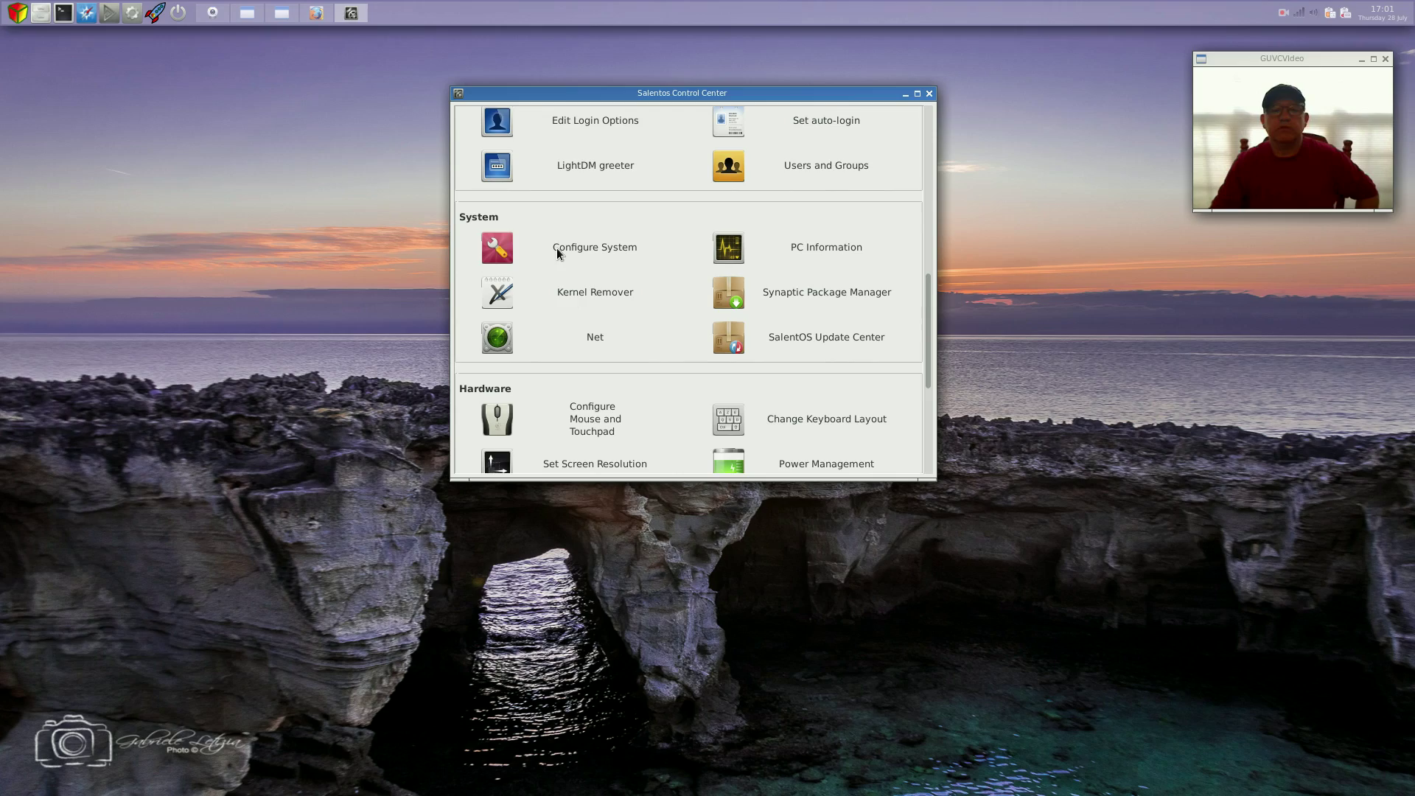
{"action": "left_click", "coordinate": [498, 249]}
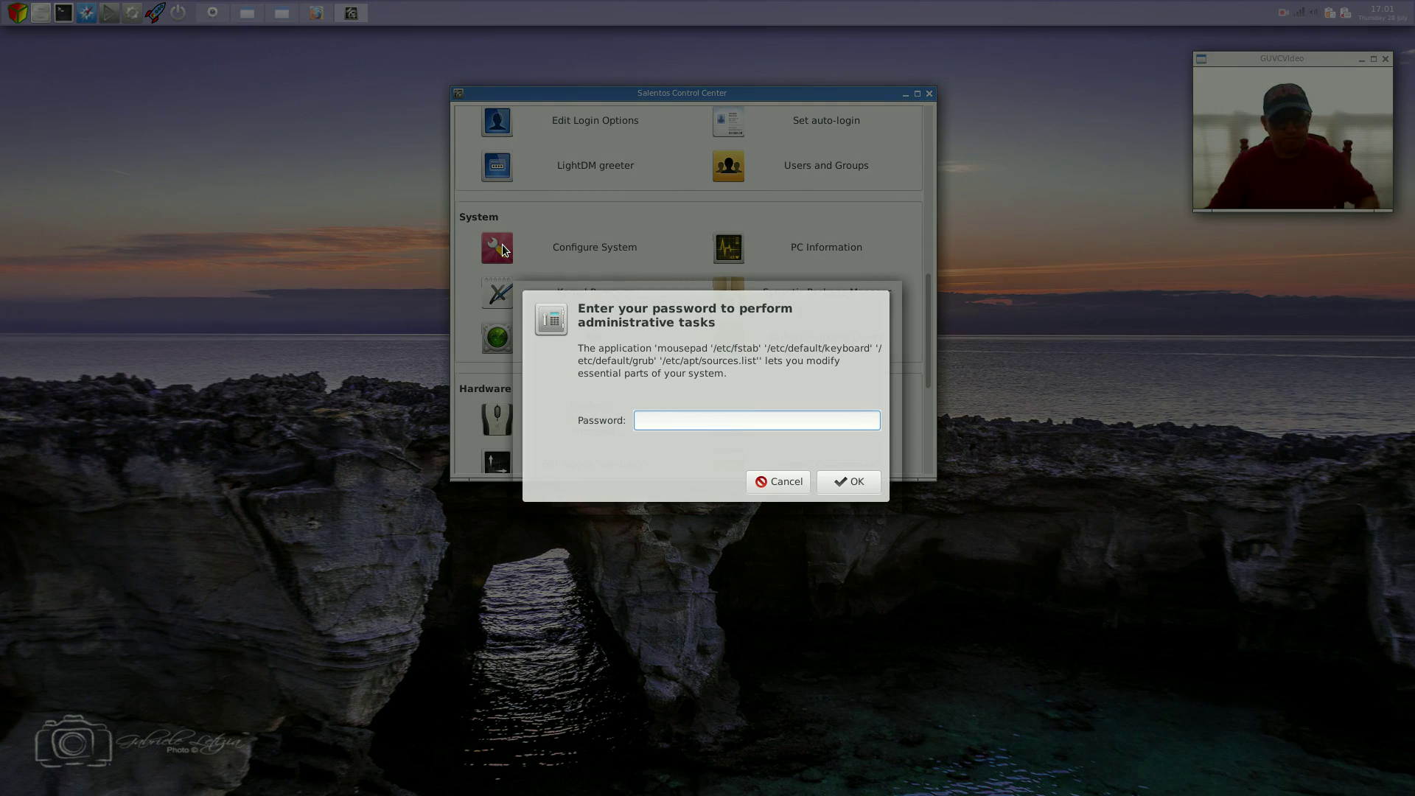
{"action": "type", "text": "******"}
{"action": "key", "text": "Return"}
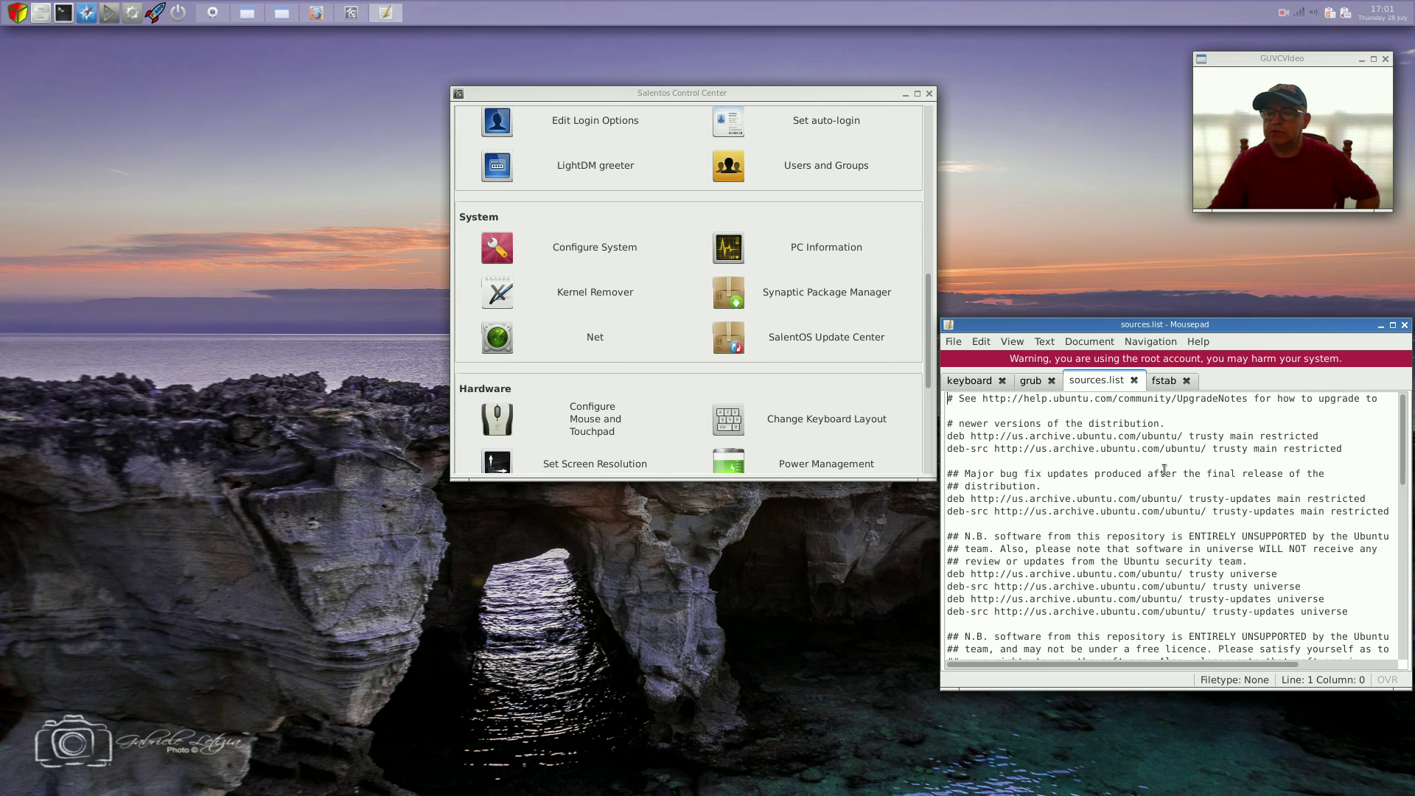
{"action": "left_click", "coordinate": [1405, 325]}
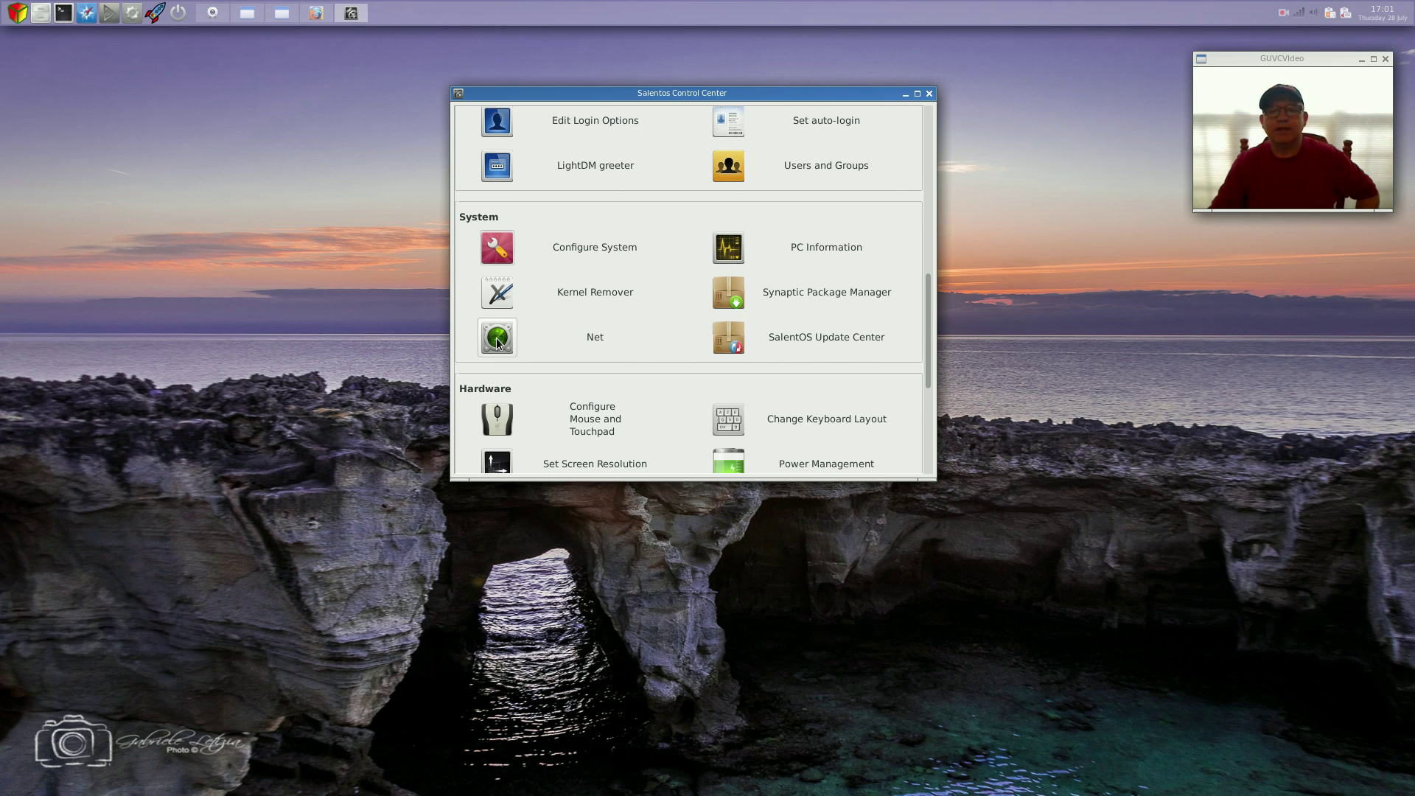
{"action": "left_click", "coordinate": [722, 254]}
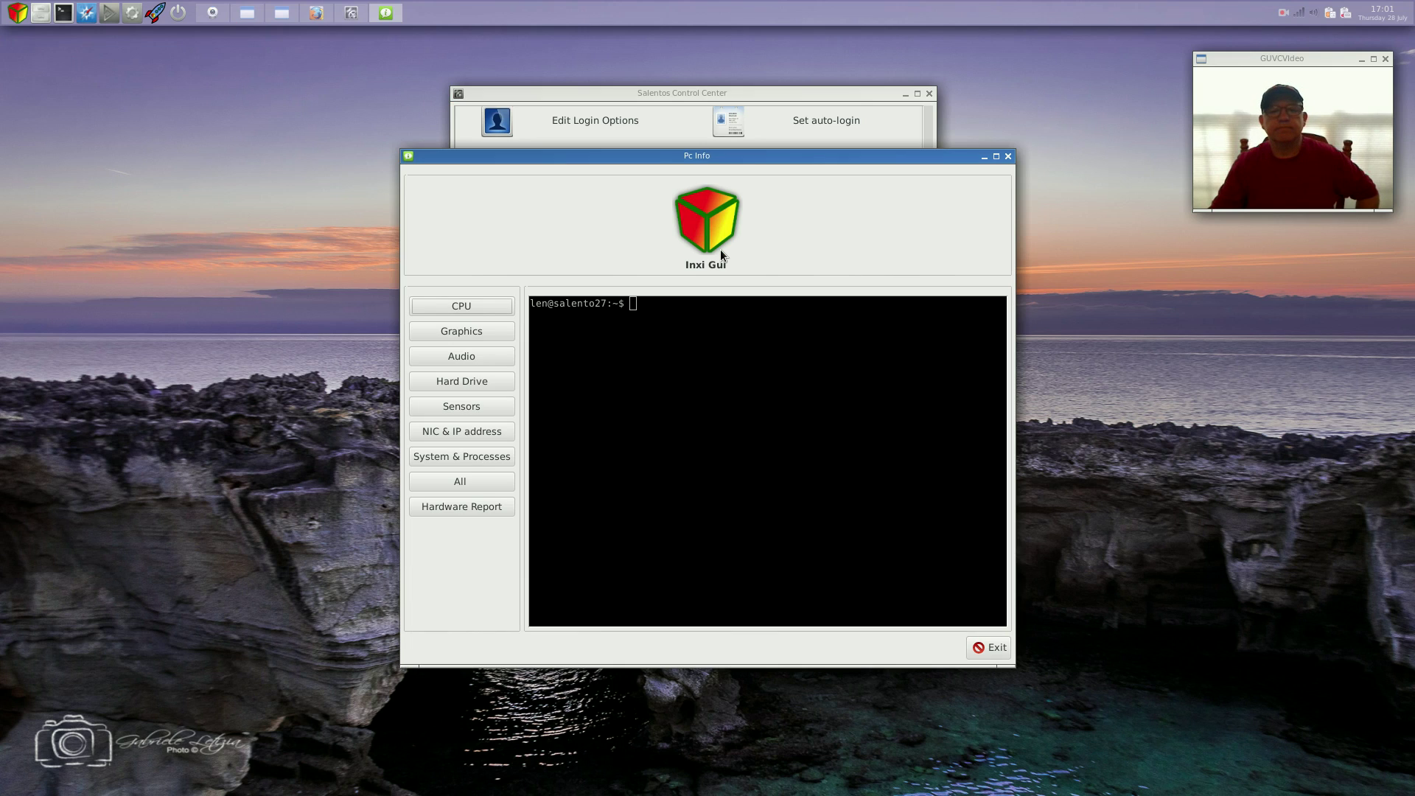
{"action": "left_click", "coordinate": [459, 302]}
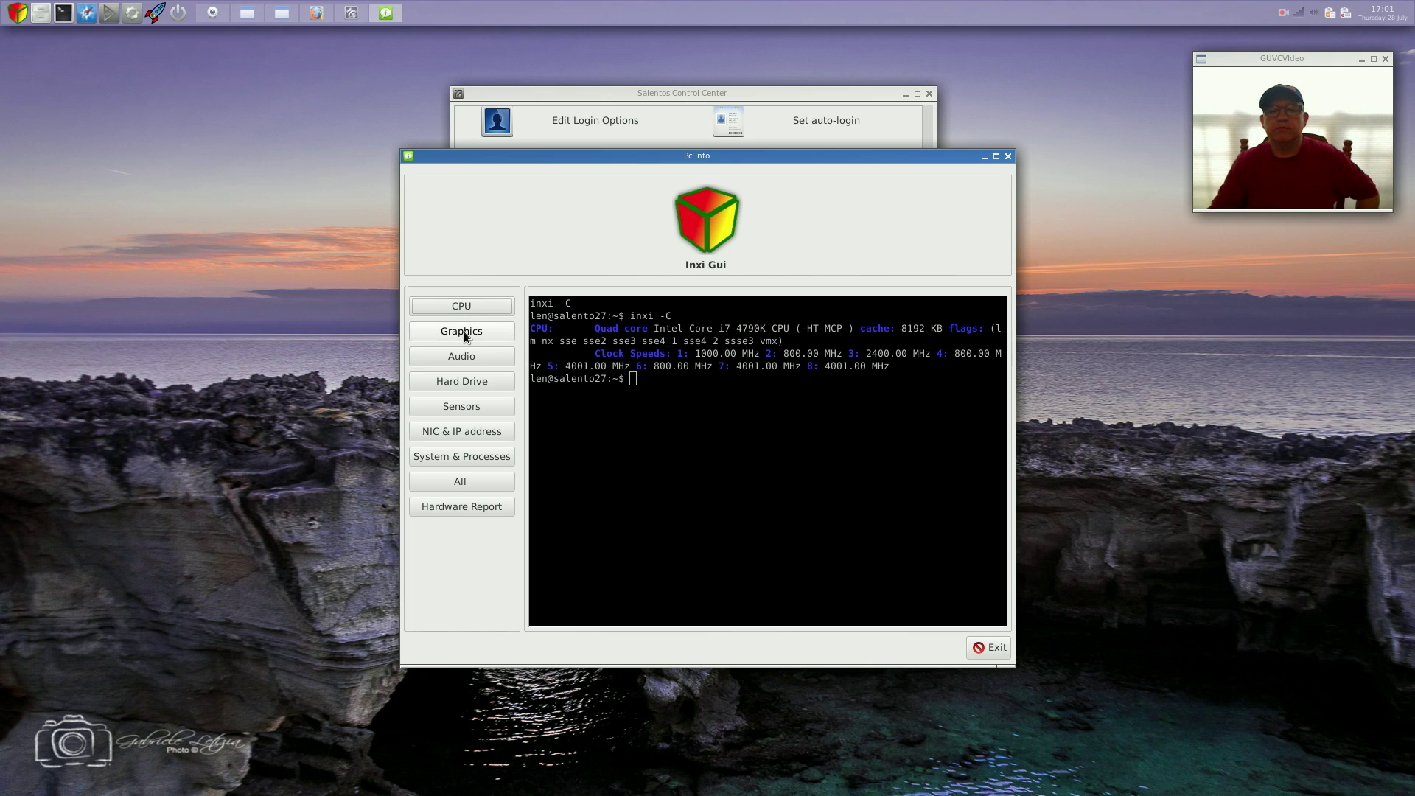
{"action": "left_click", "coordinate": [464, 333]}
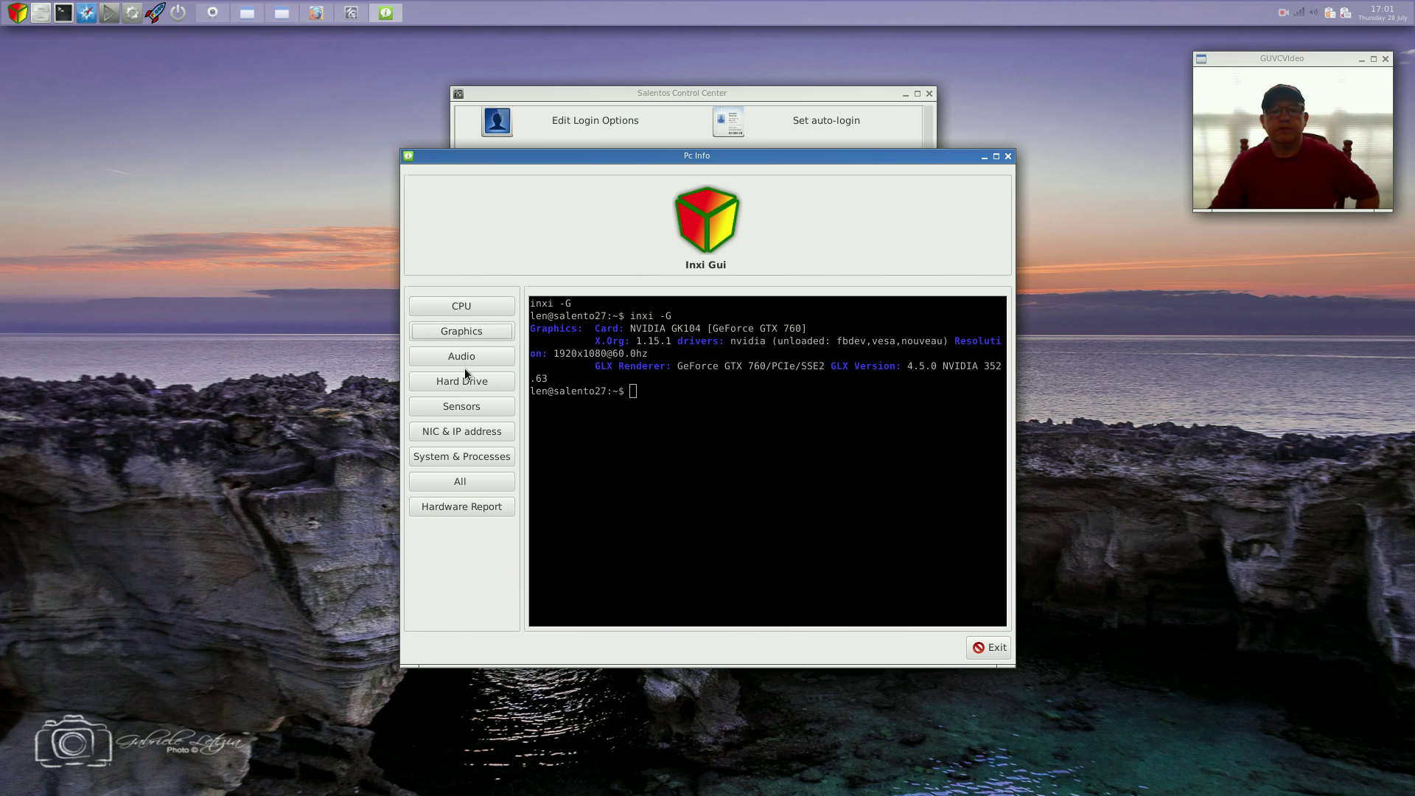
{"action": "left_click", "coordinate": [466, 359]}
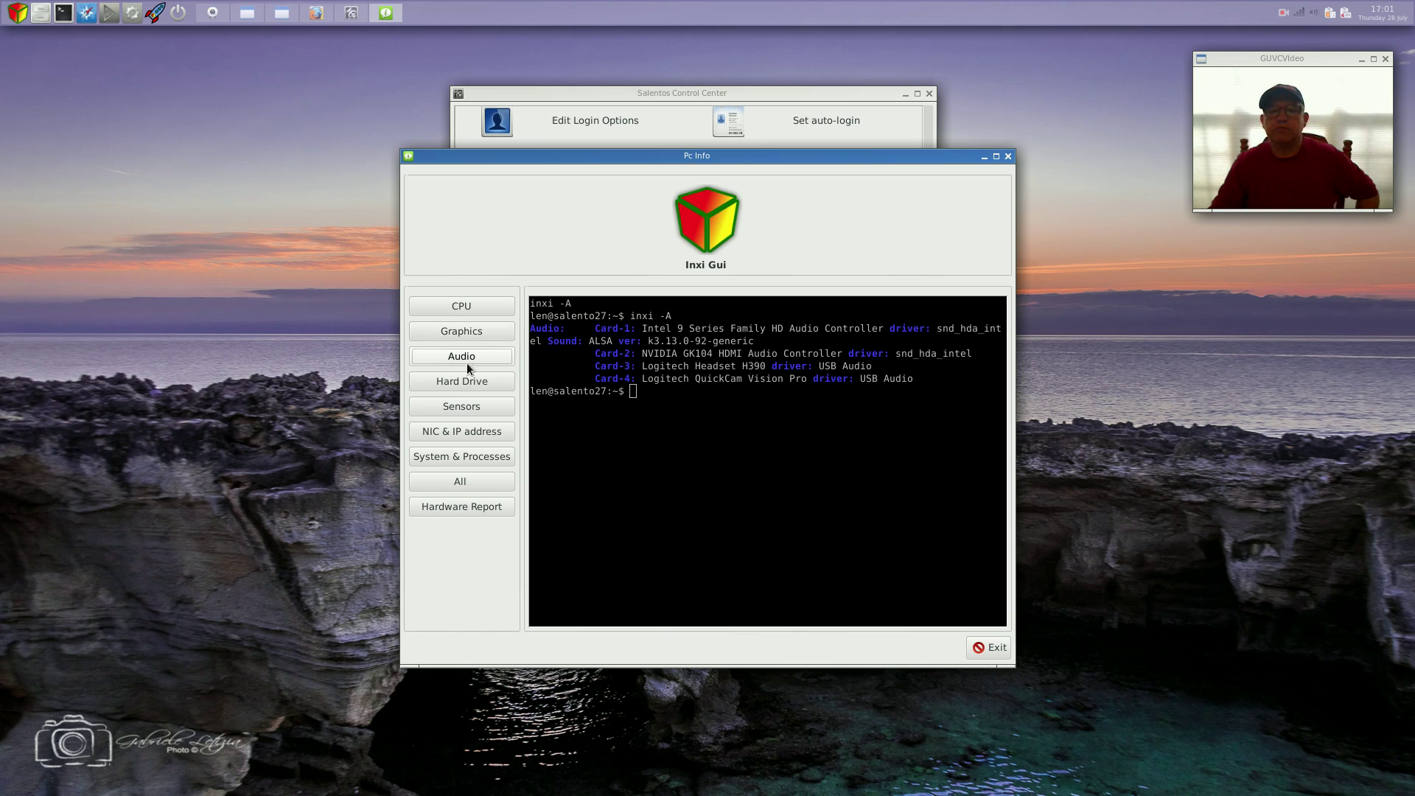
{"action": "left_click", "coordinate": [463, 331]}
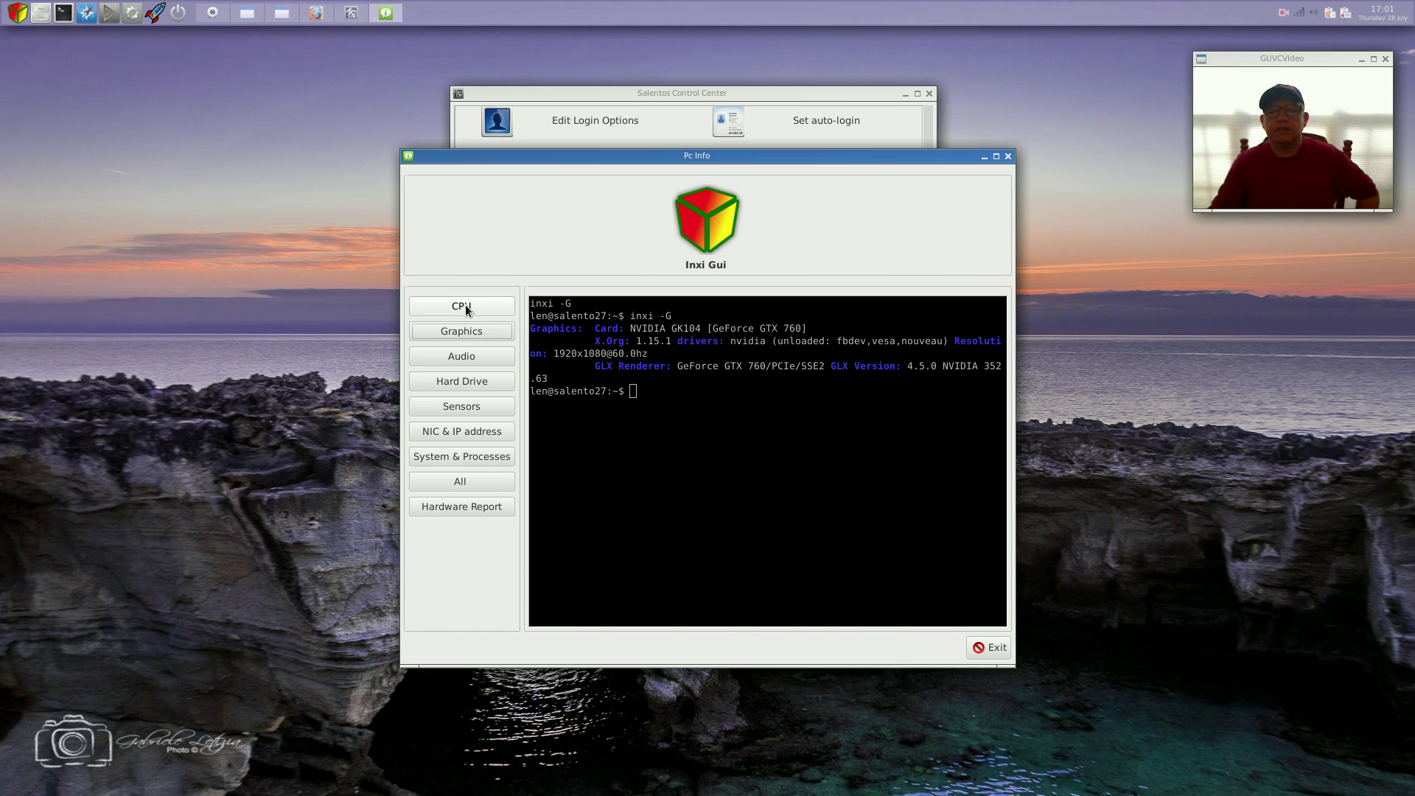
{"action": "left_click", "coordinate": [466, 306]}
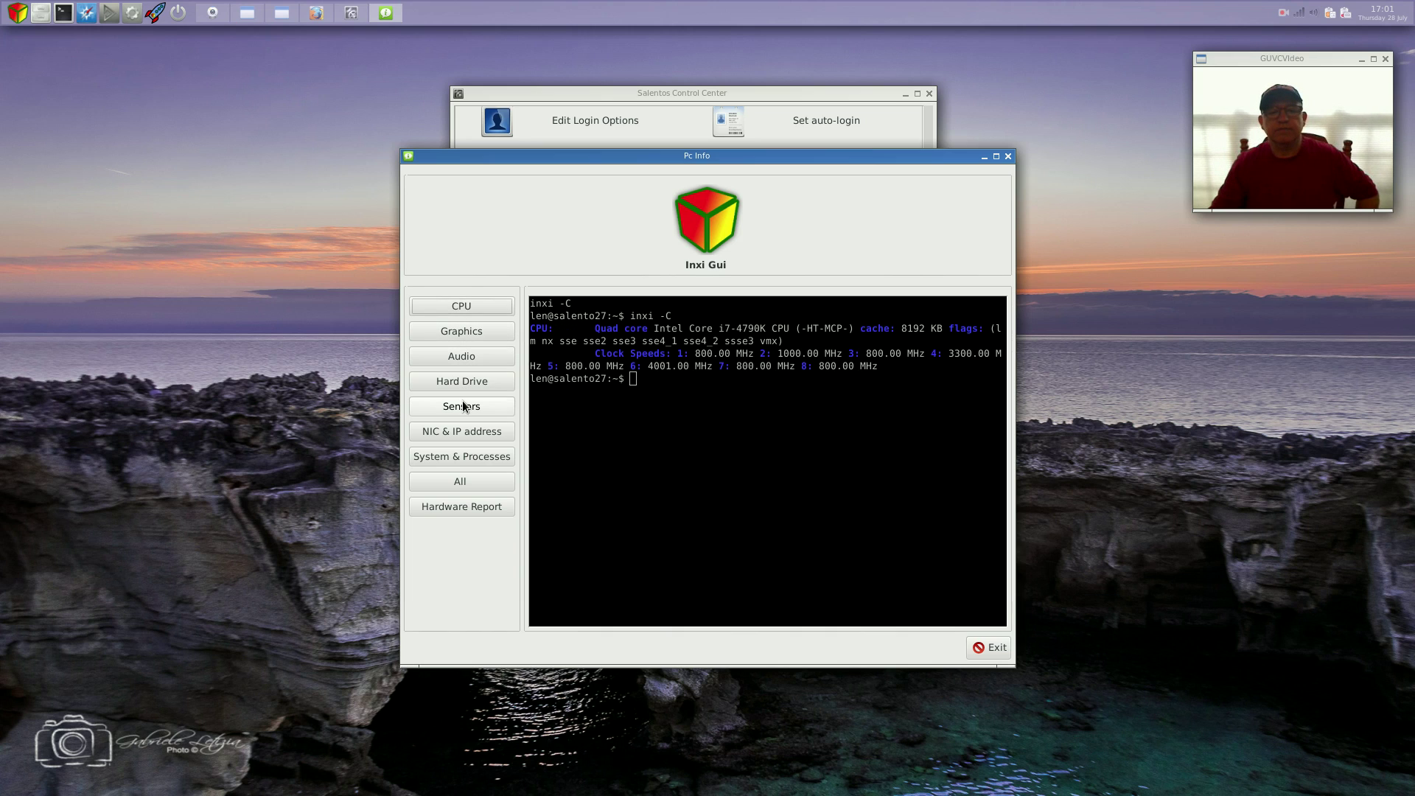
{"action": "left_click", "coordinate": [466, 457]}
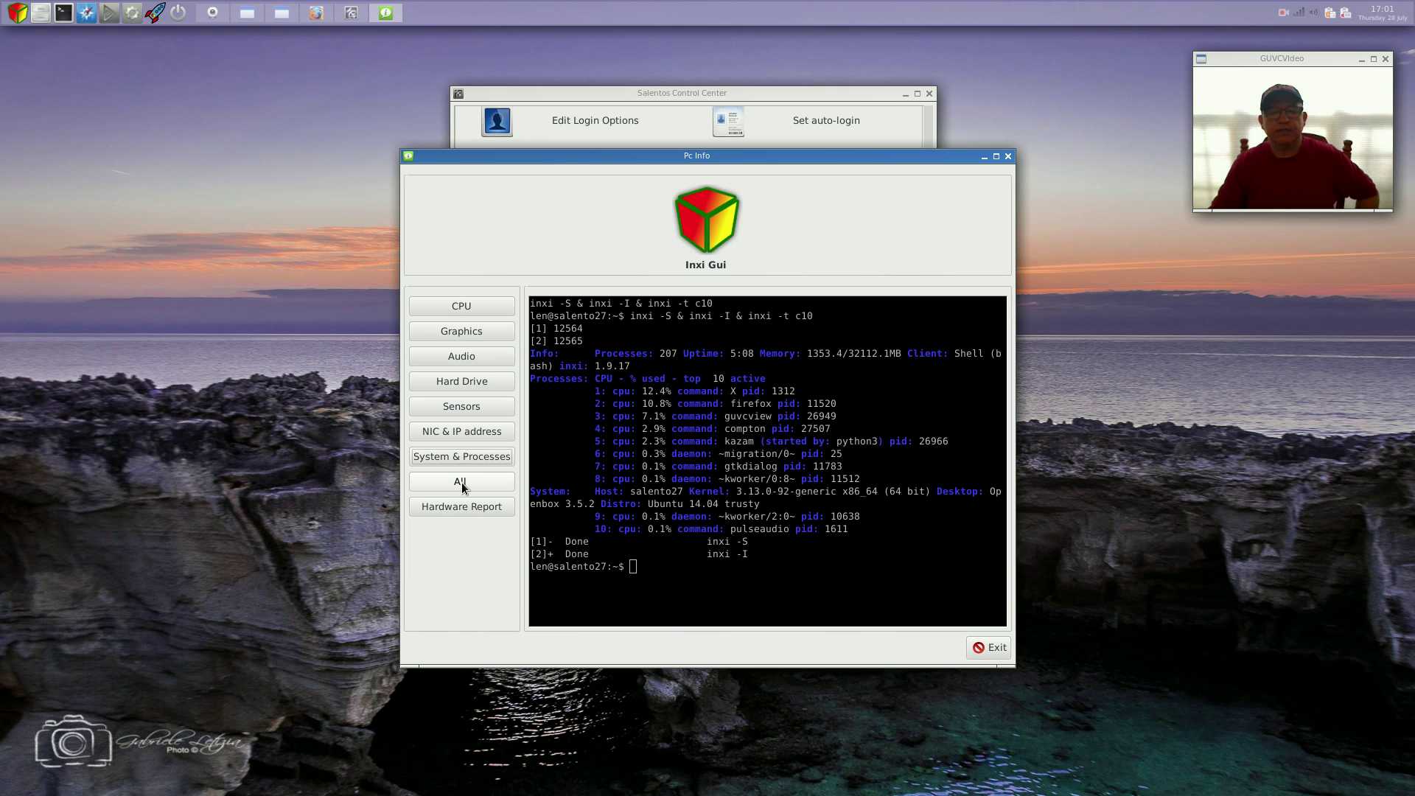
{"action": "left_click", "coordinate": [464, 482]}
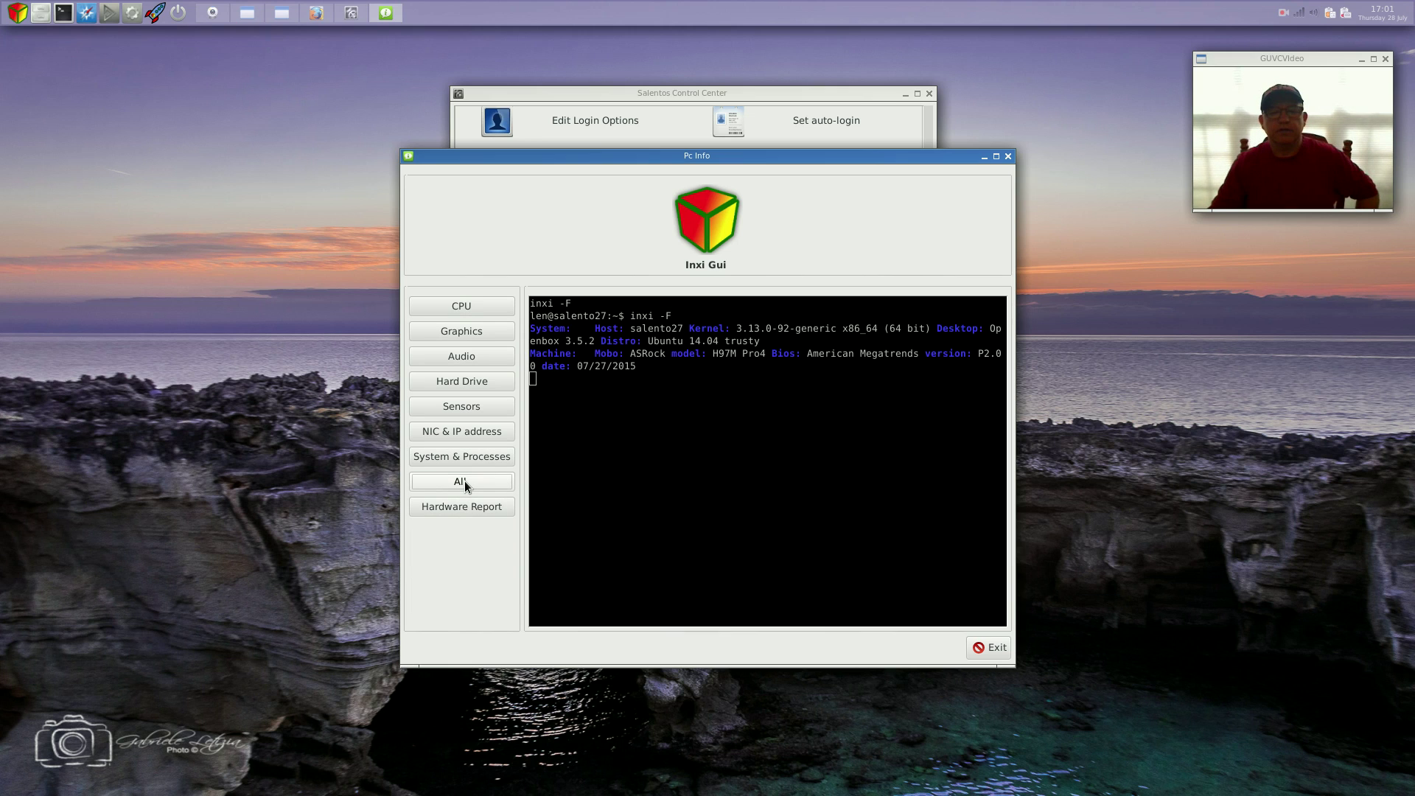
{"action": "left_click", "coordinate": [462, 504]}
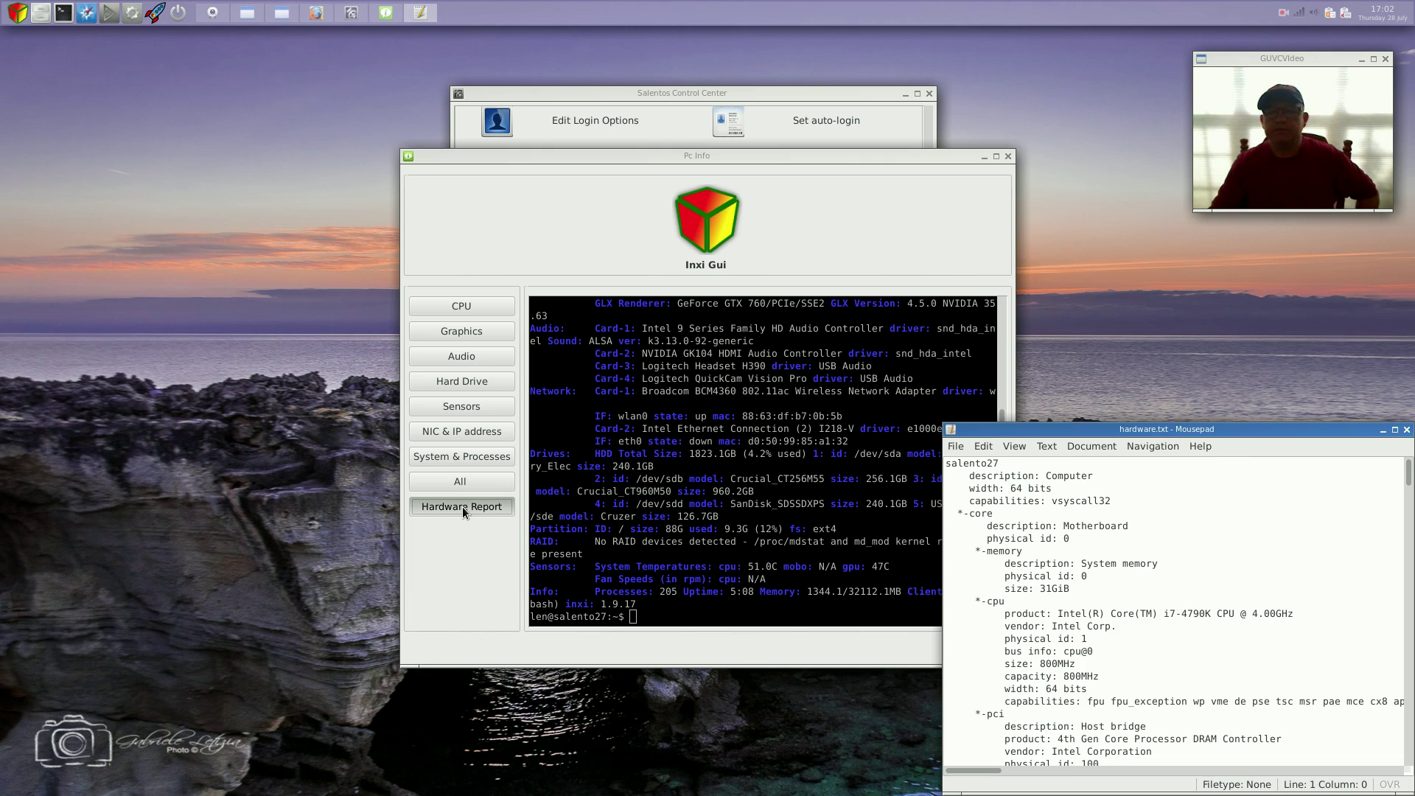
{"action": "left_click_drag", "start_coordinate": [1233, 431], "coordinate": [1126, 308]}
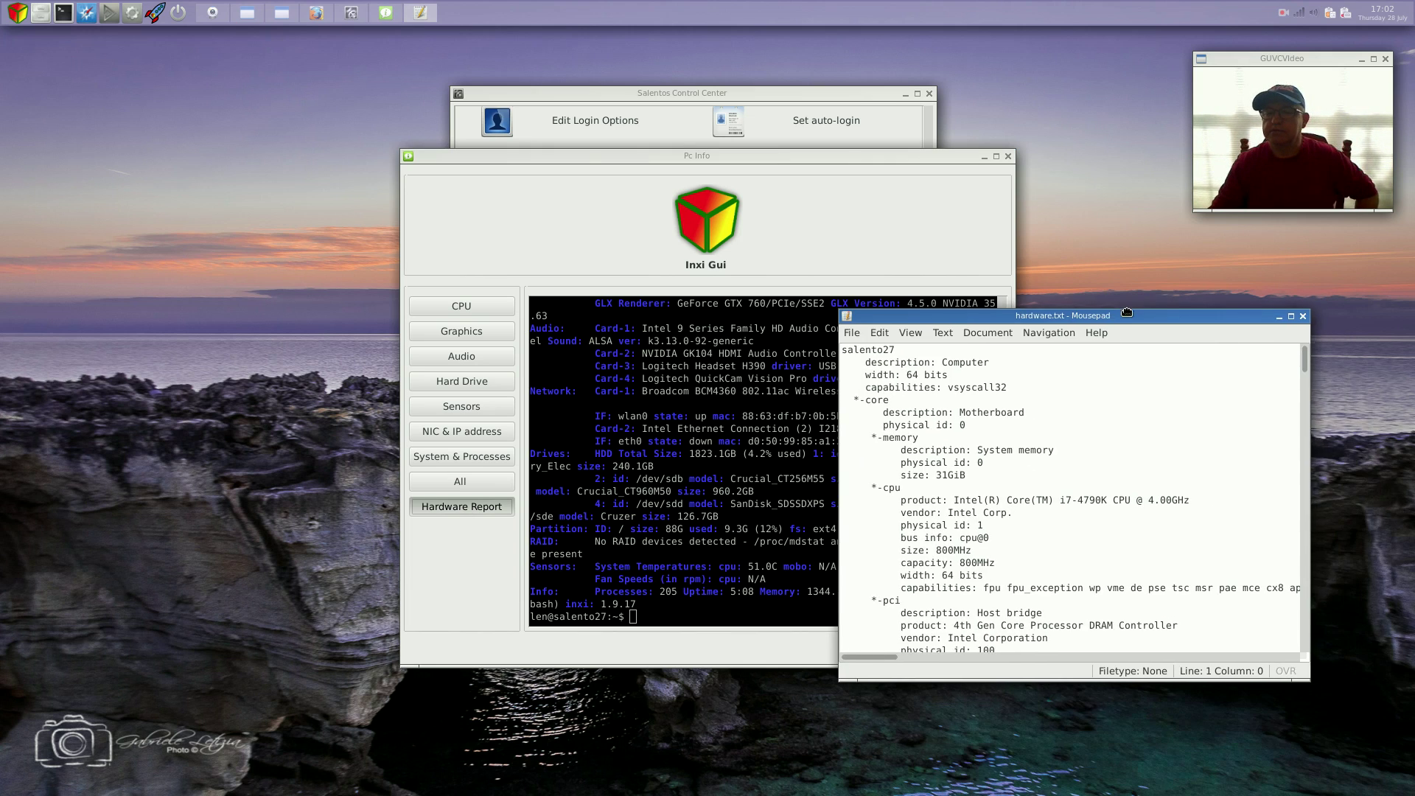
{"action": "left_click", "coordinate": [1302, 315]}
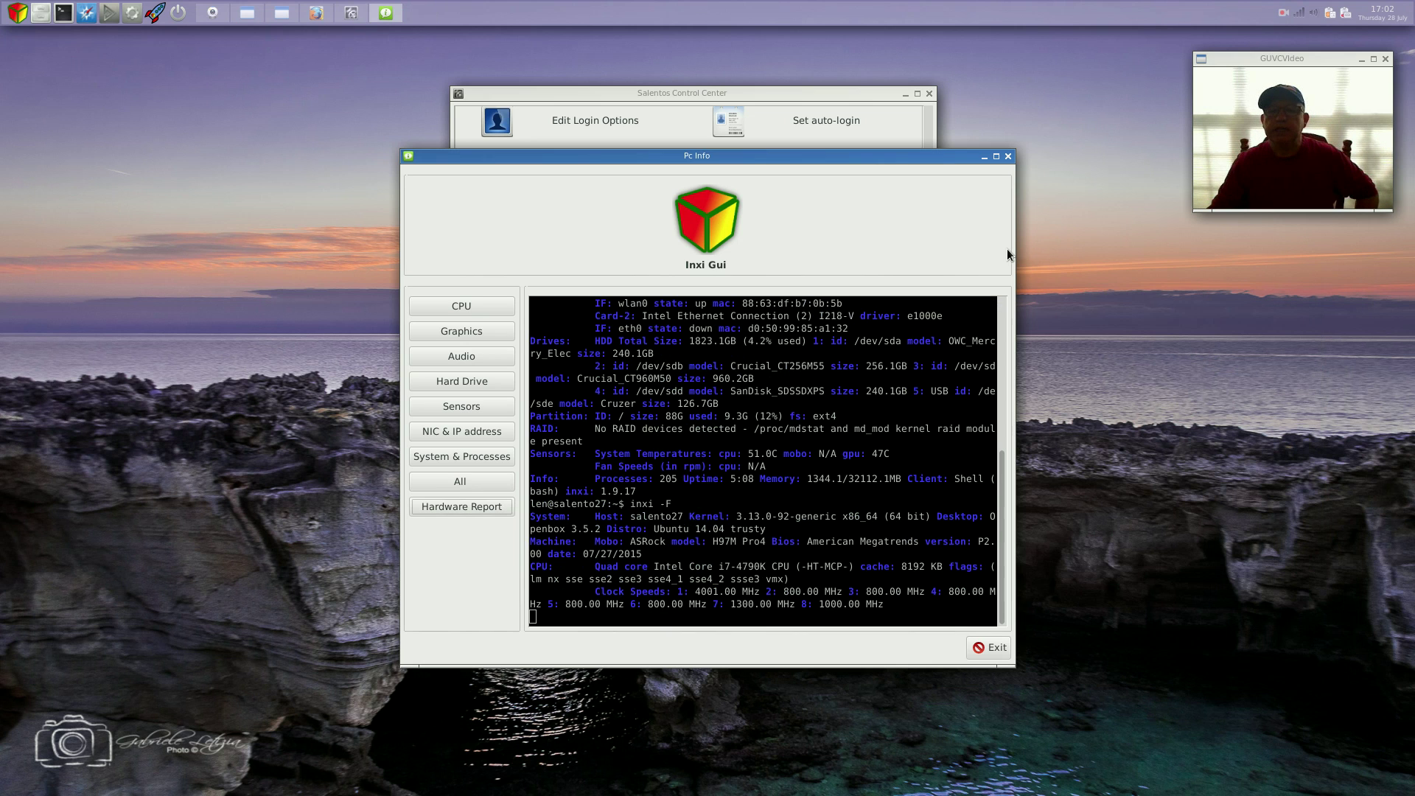
{"action": "left_click", "coordinate": [1007, 157]}
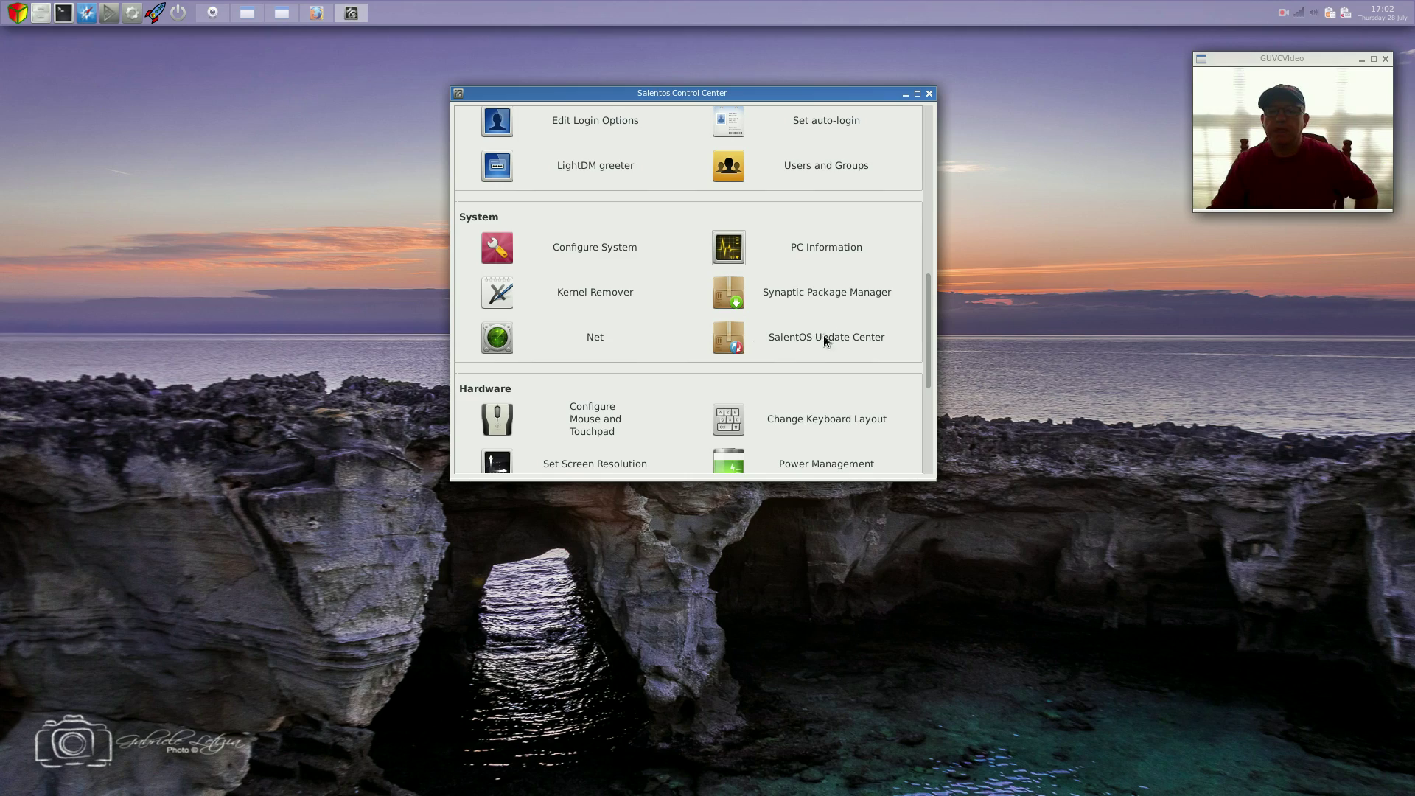
Step: Launch Update Center with the admin password, refresh package lists until done, then close it
{"action": "left_click", "coordinate": [727, 339]}
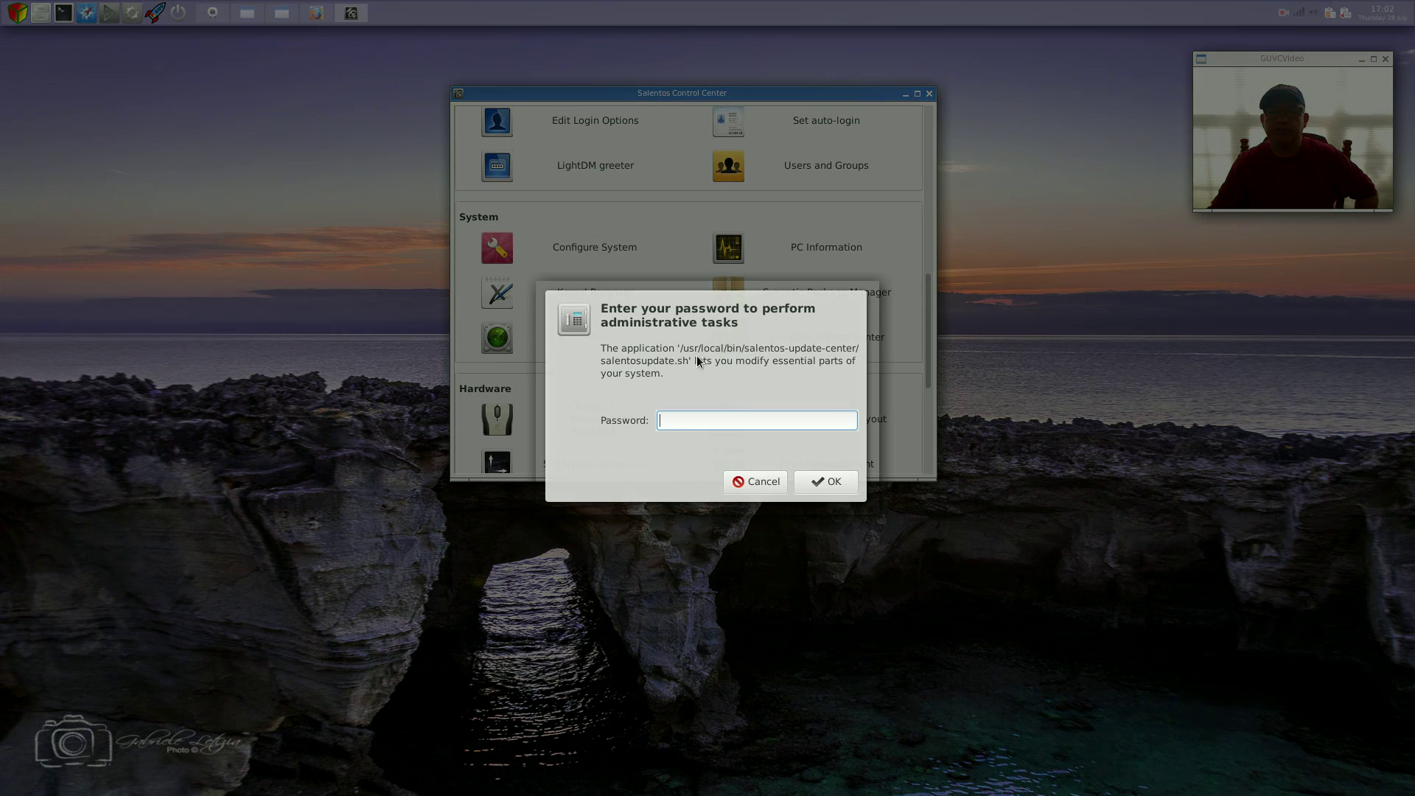
{"action": "type", "text": "••••••"}
{"action": "key", "text": "Return"}
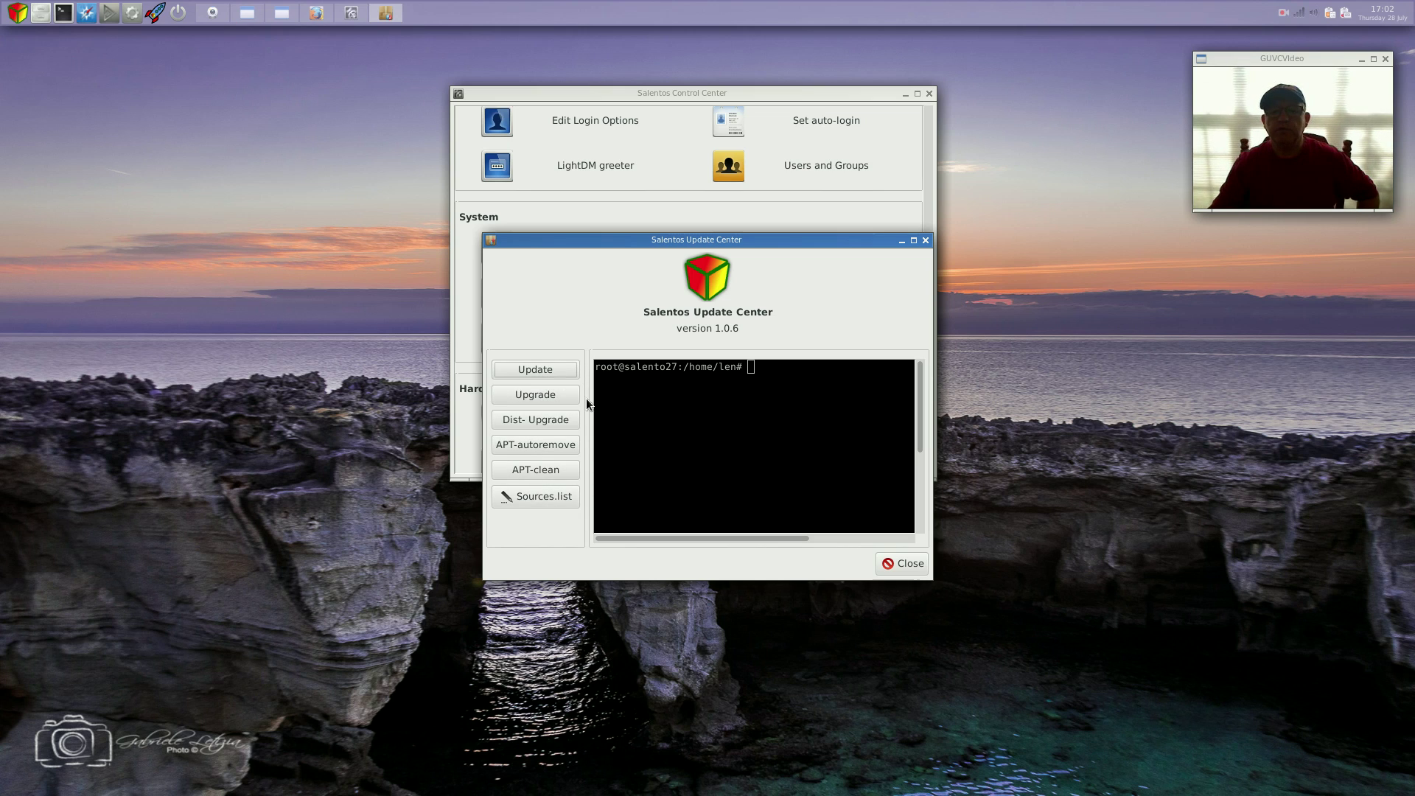
{"action": "left_click", "coordinate": [547, 371]}
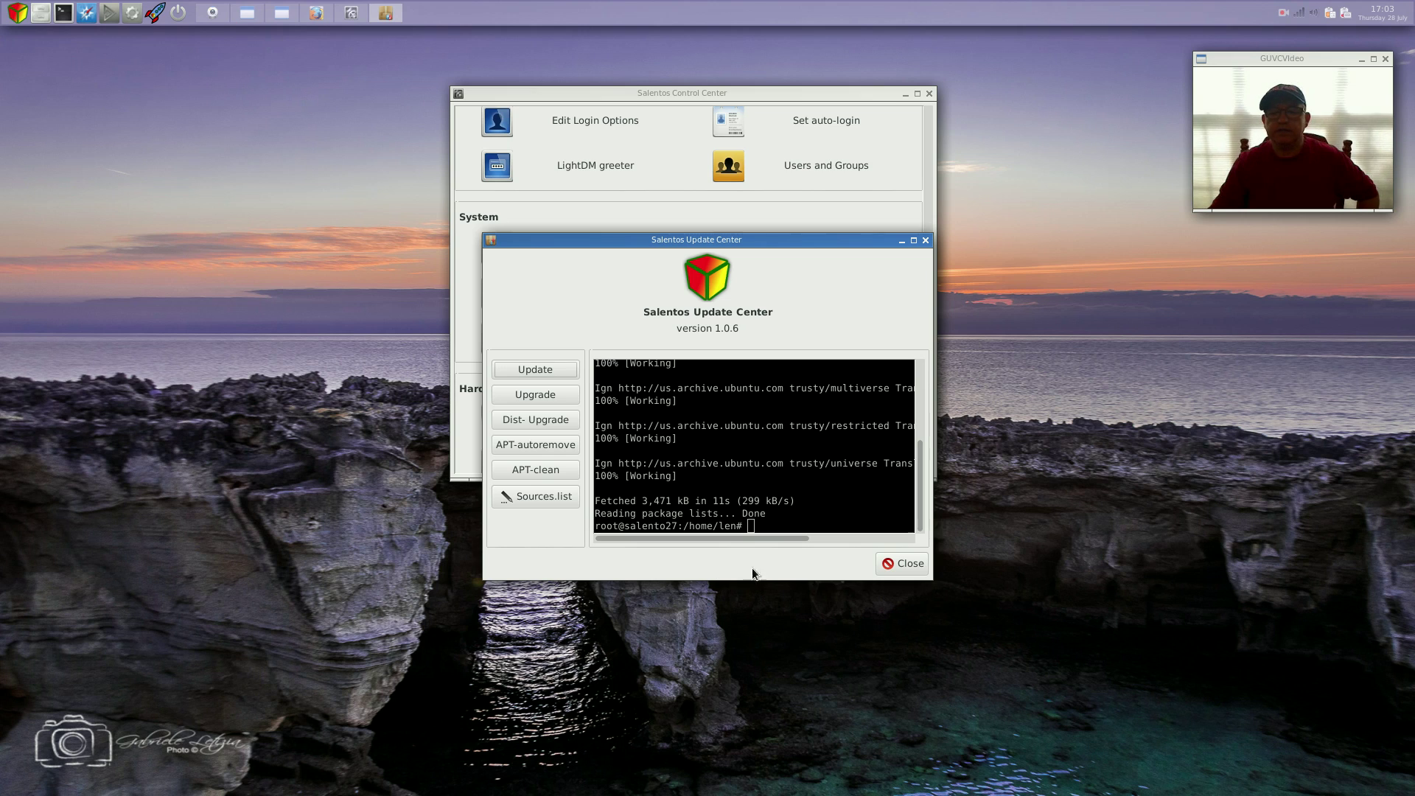
{"action": "left_click", "coordinate": [902, 565]}
Step: Scroll to Audio, play and cancel the speaker test sound, then close the Control Center
{"action": "scroll", "coordinate": [590, 381], "scroll_direction": "down", "scroll_amount": 5}
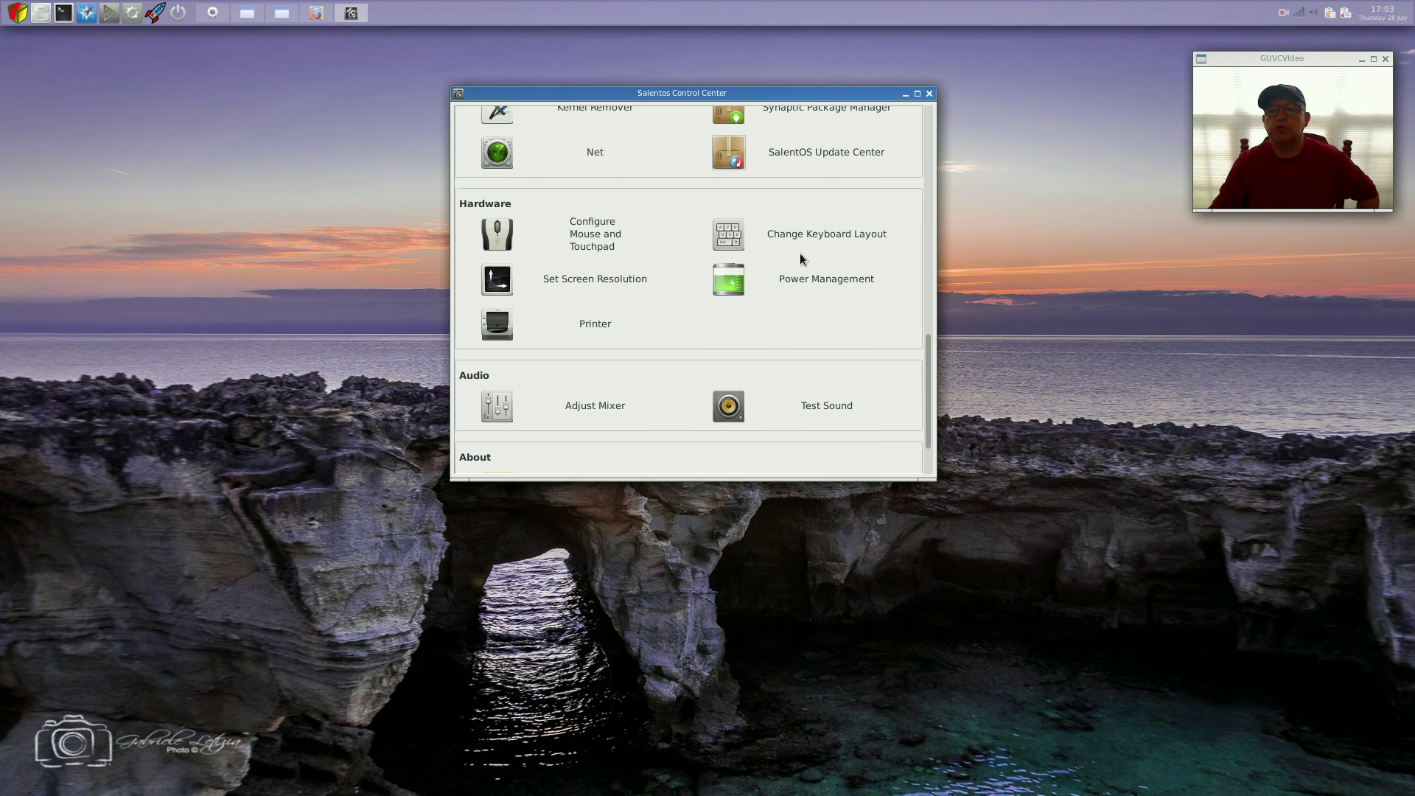
{"action": "scroll", "coordinate": [680, 398], "scroll_direction": "down", "scroll_amount": 2}
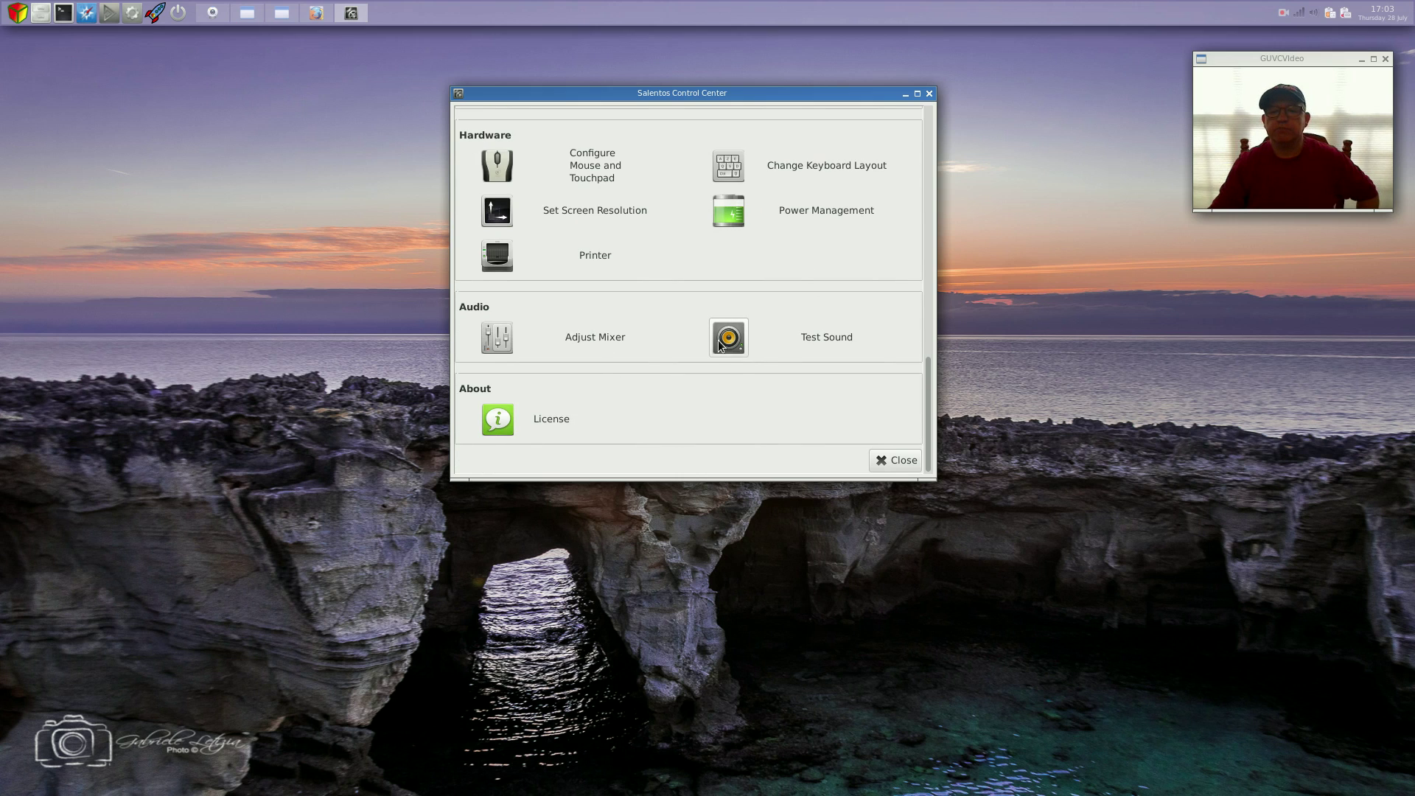
{"action": "left_click", "coordinate": [729, 338]}
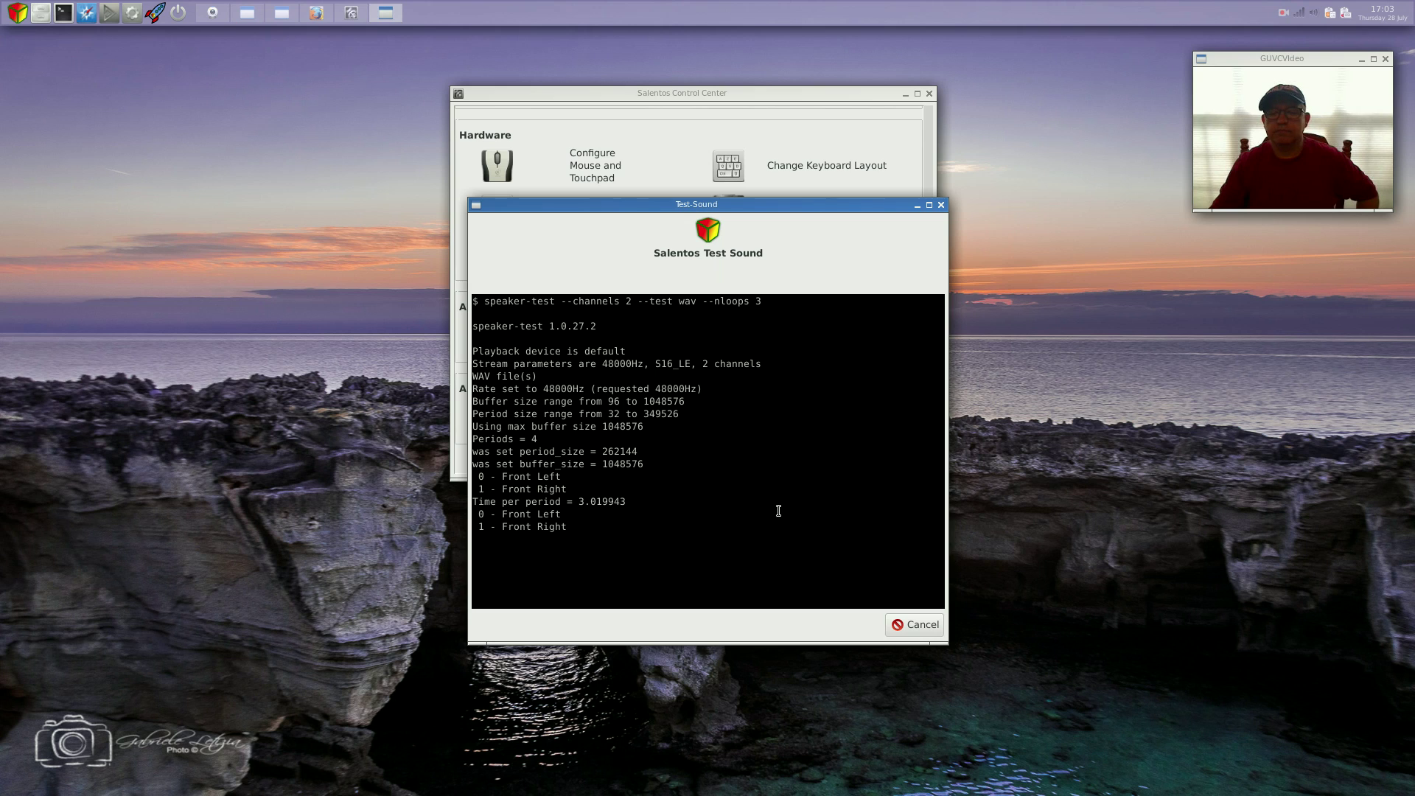
{"action": "left_click", "coordinate": [909, 626]}
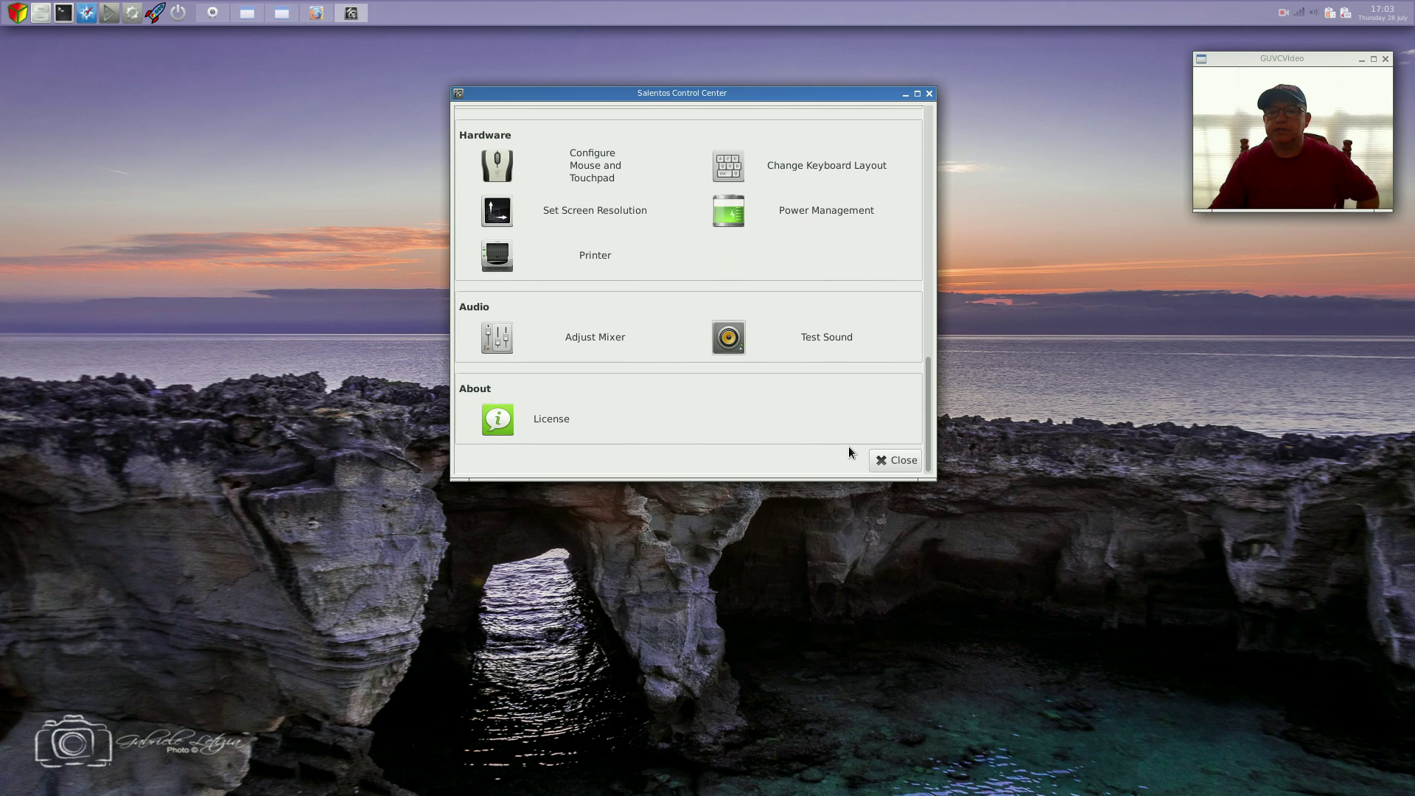
{"action": "left_click", "coordinate": [899, 461]}
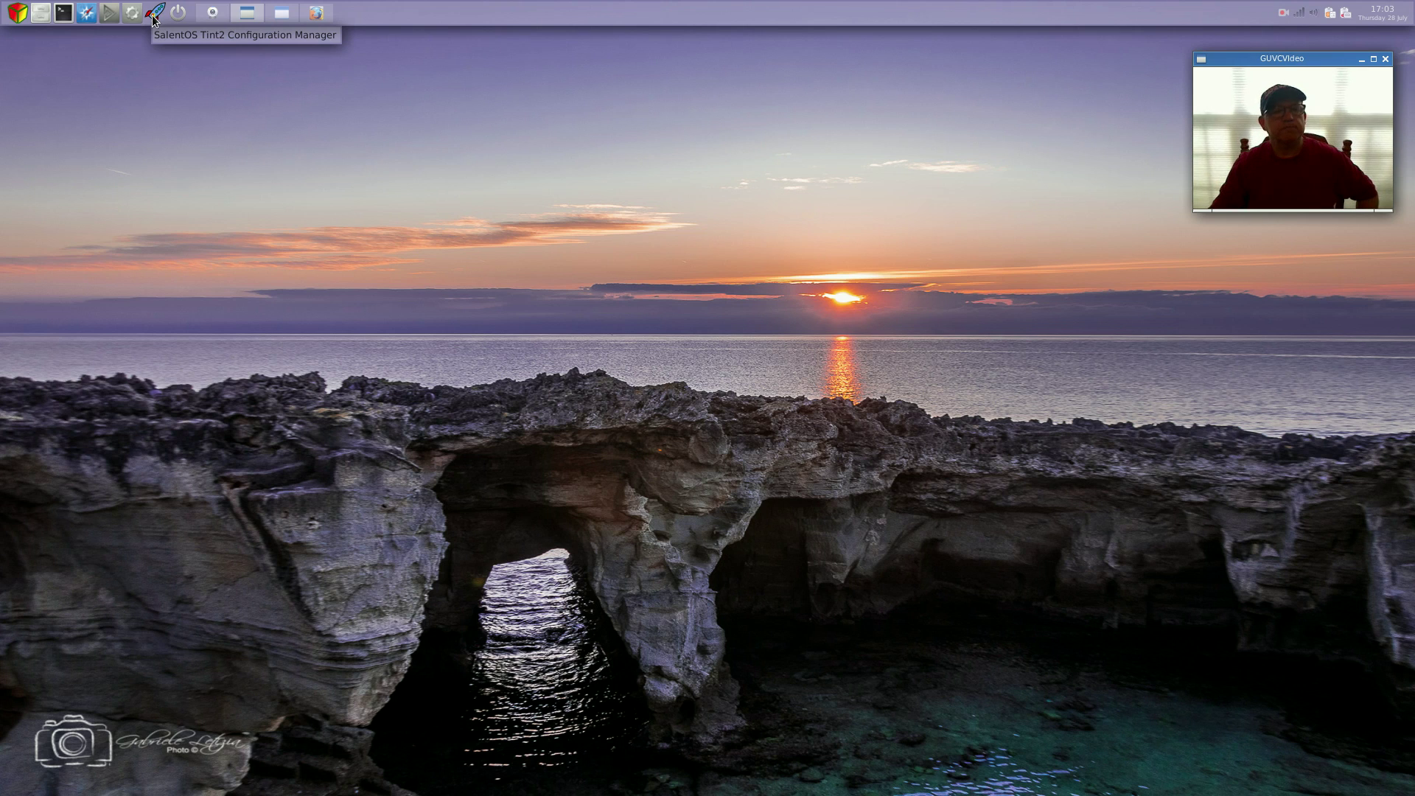
{"action": "left_click", "coordinate": [17, 23]}
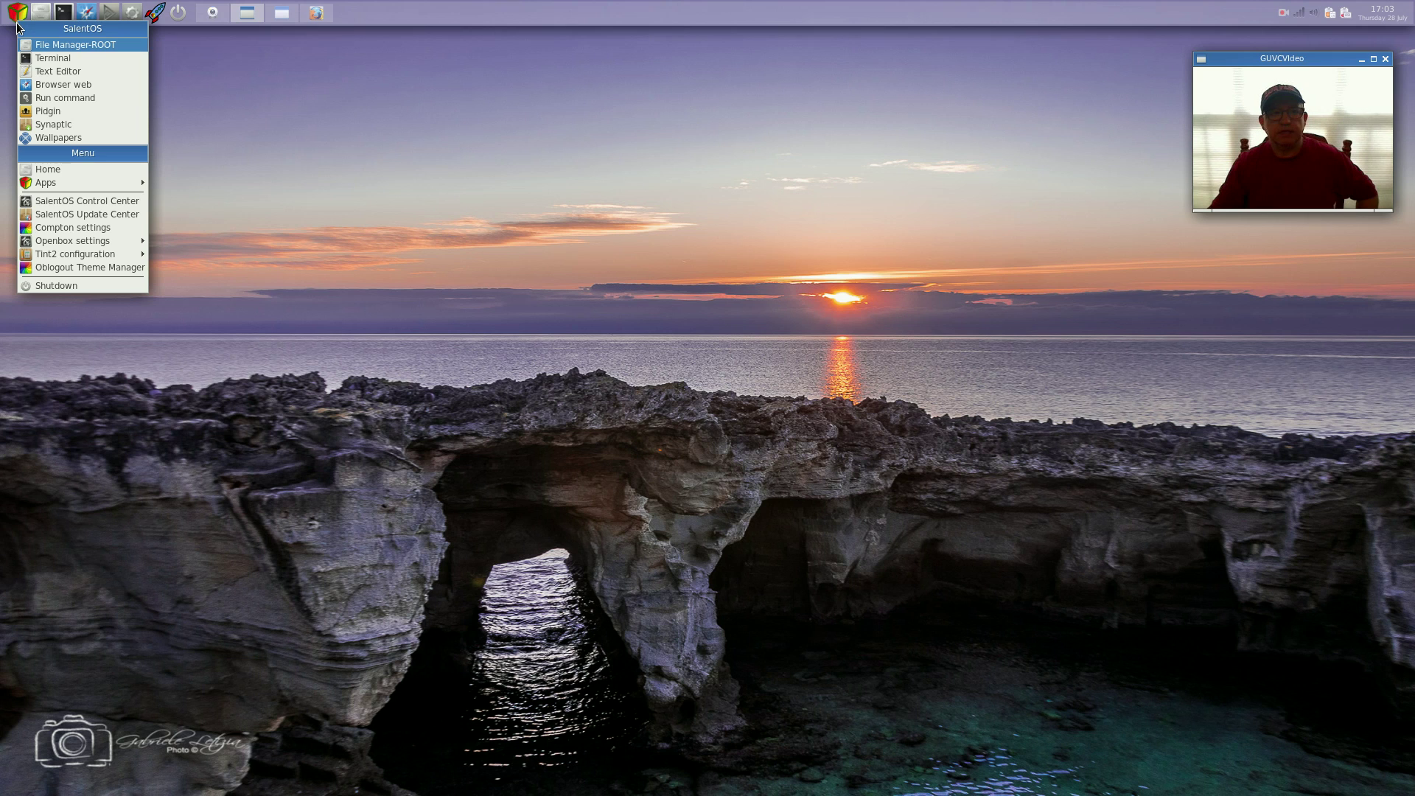
{"action": "left_click", "coordinate": [287, 164]}
{"action": "right_click", "coordinate": [524, 196]}
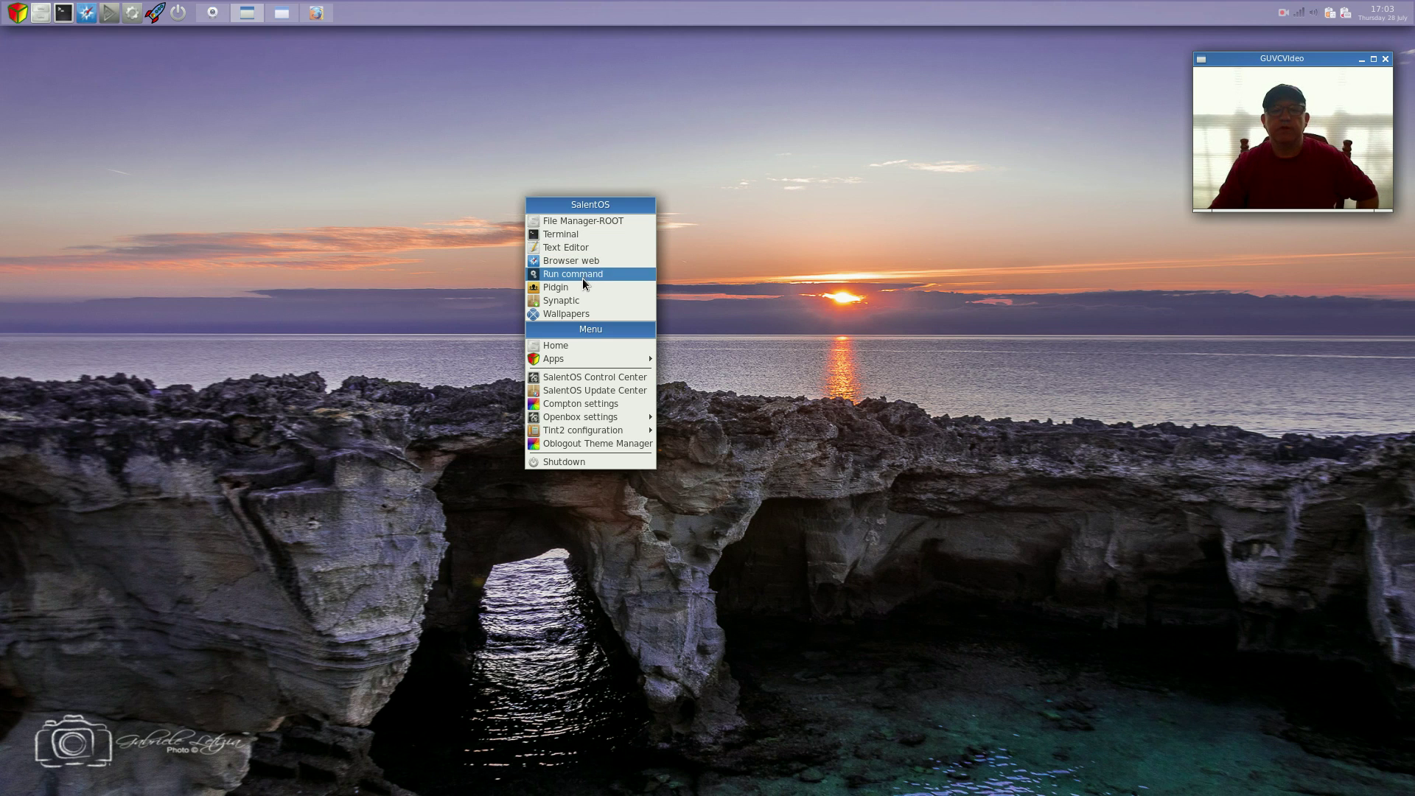
{"action": "left_click", "coordinate": [569, 314]}
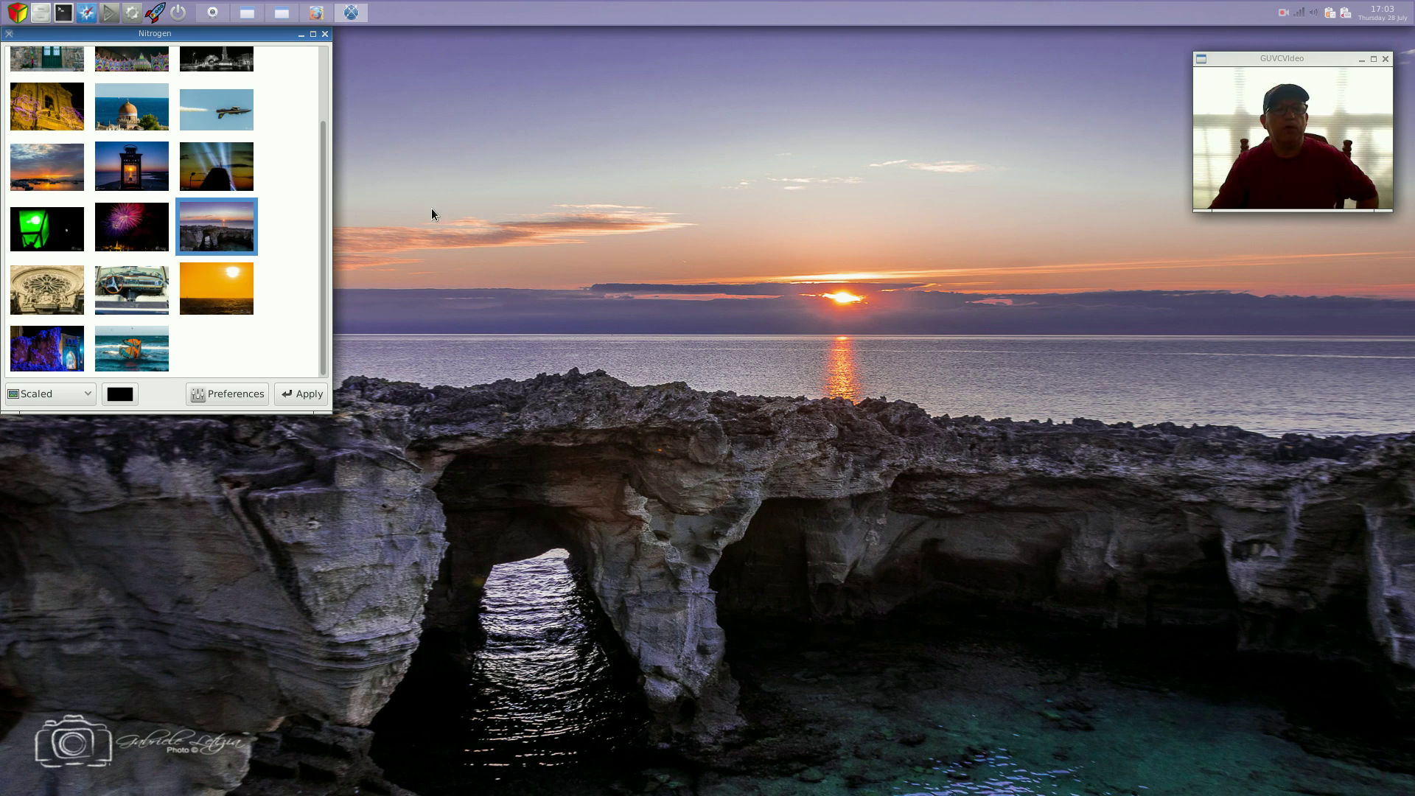
{"action": "left_click_drag", "start_coordinate": [268, 37], "coordinate": [579, 201]}
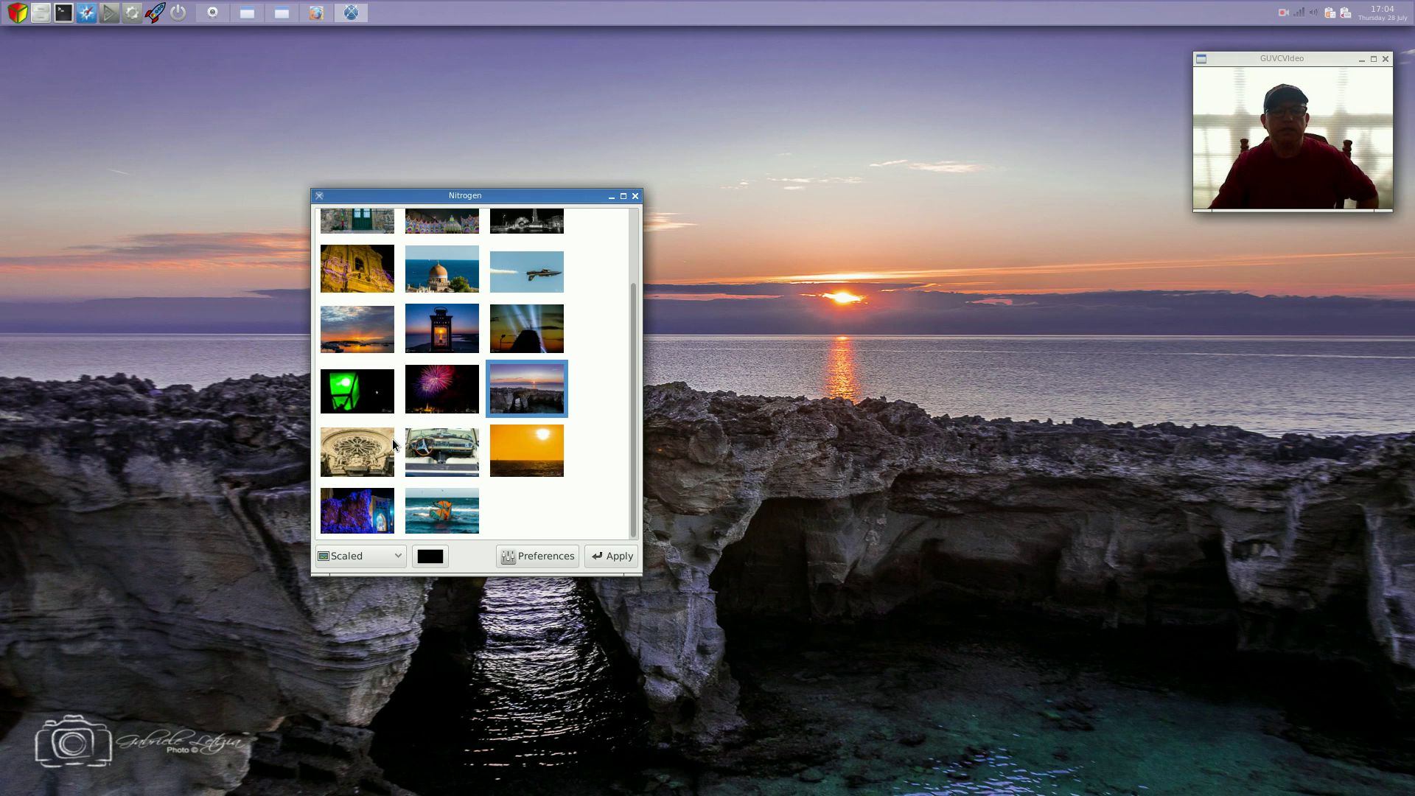
{"action": "scroll", "coordinate": [389, 440], "scroll_direction": "up", "scroll_amount": 2}
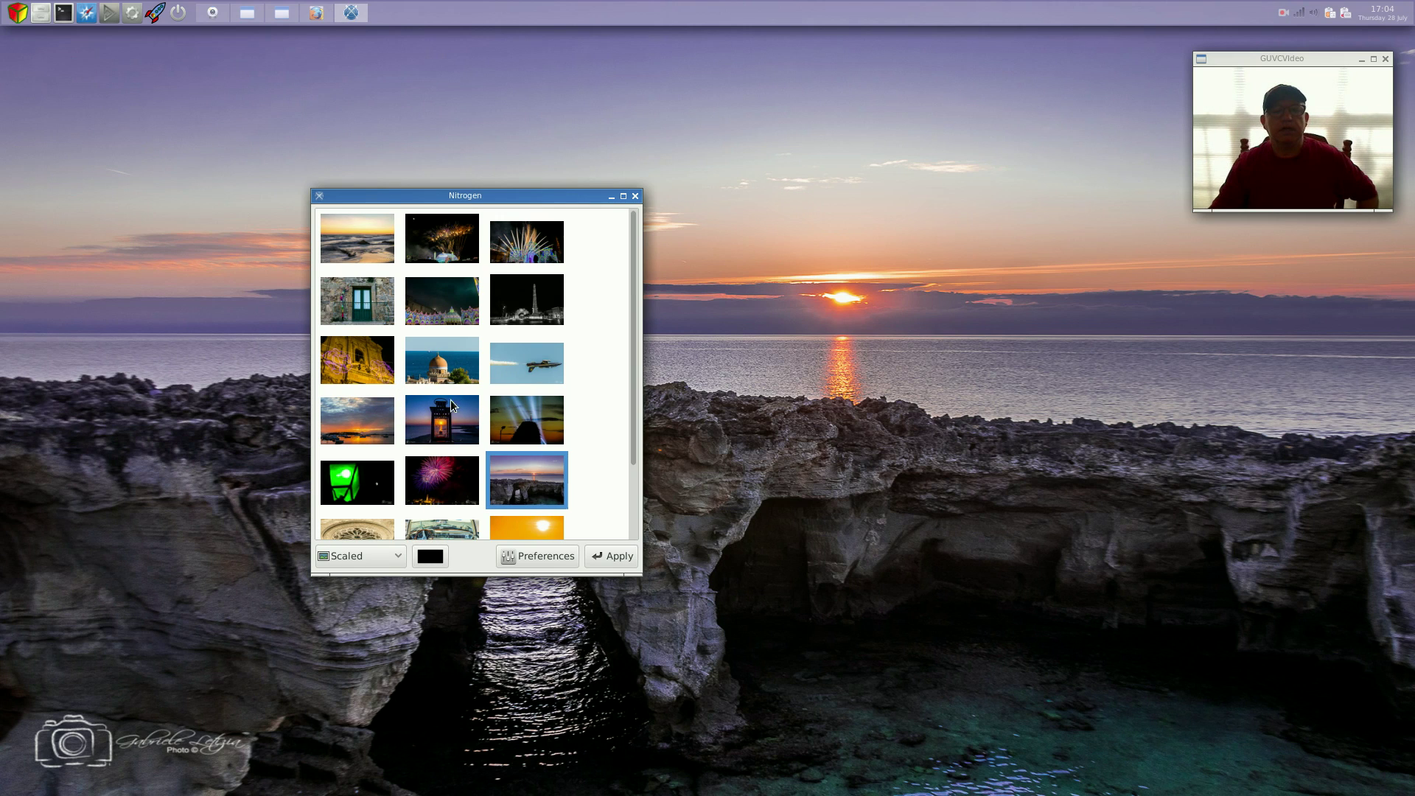
{"action": "scroll", "coordinate": [448, 436], "scroll_direction": "down", "scroll_amount": 3}
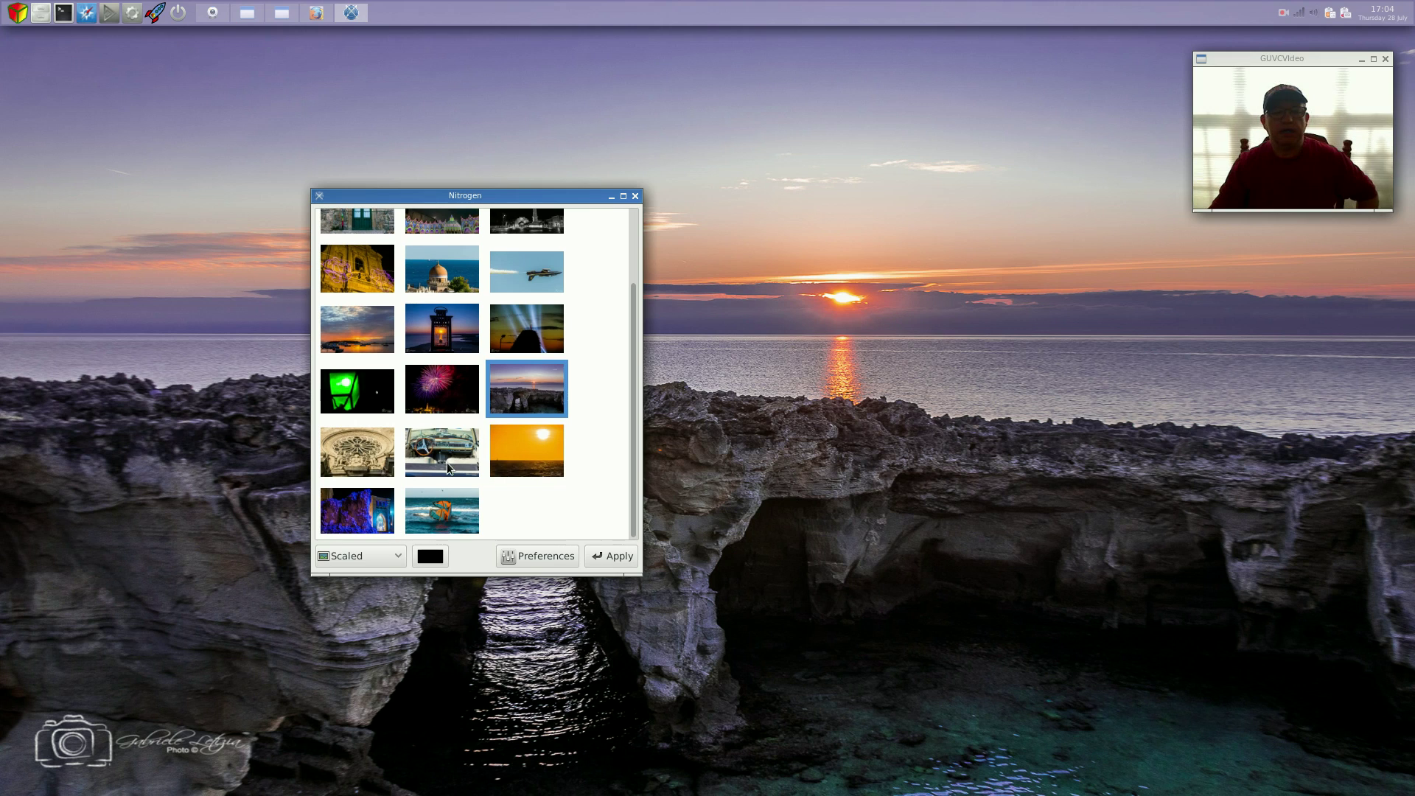
{"action": "scroll", "coordinate": [440, 388], "scroll_direction": "up", "scroll_amount": 1}
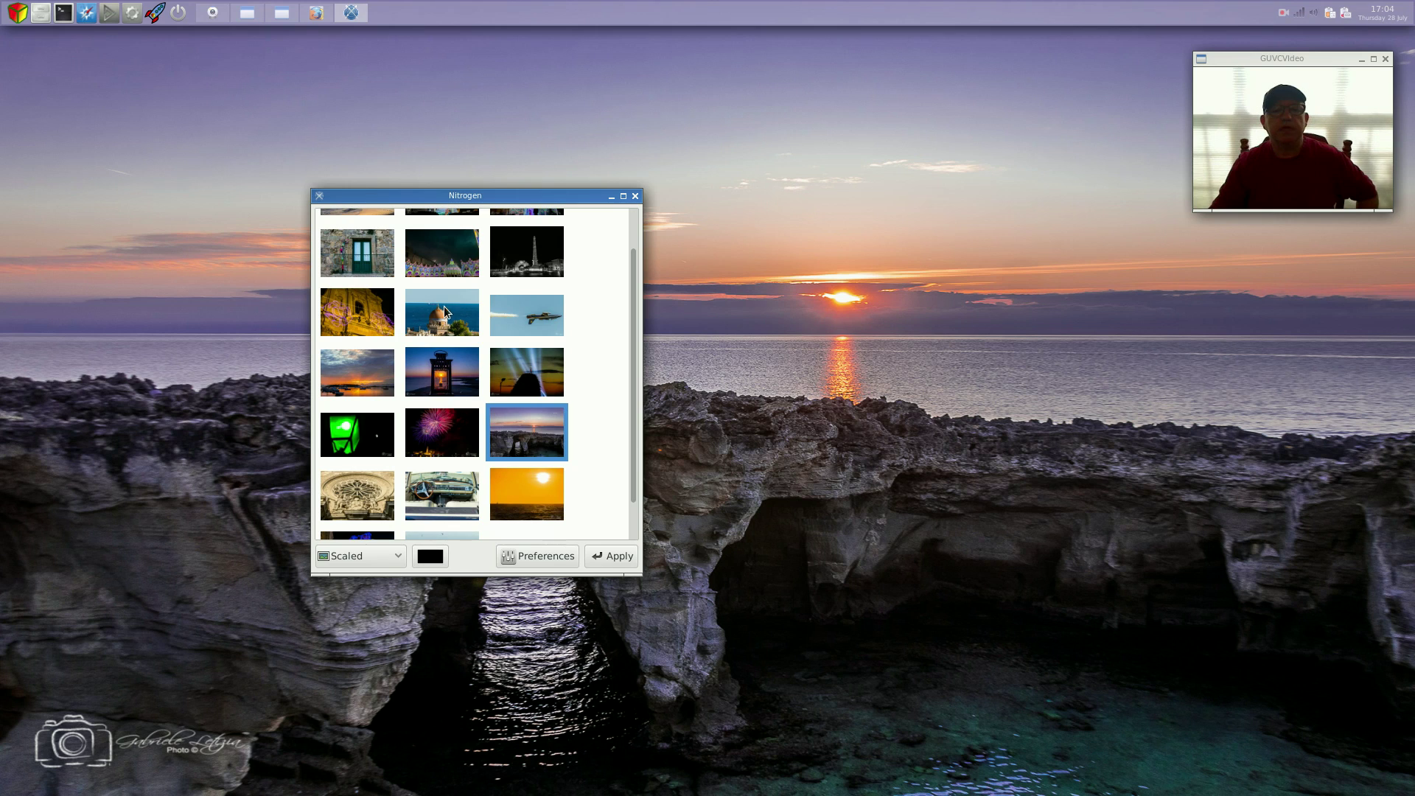
{"action": "scroll", "coordinate": [449, 267], "scroll_direction": "up", "scroll_amount": 1}
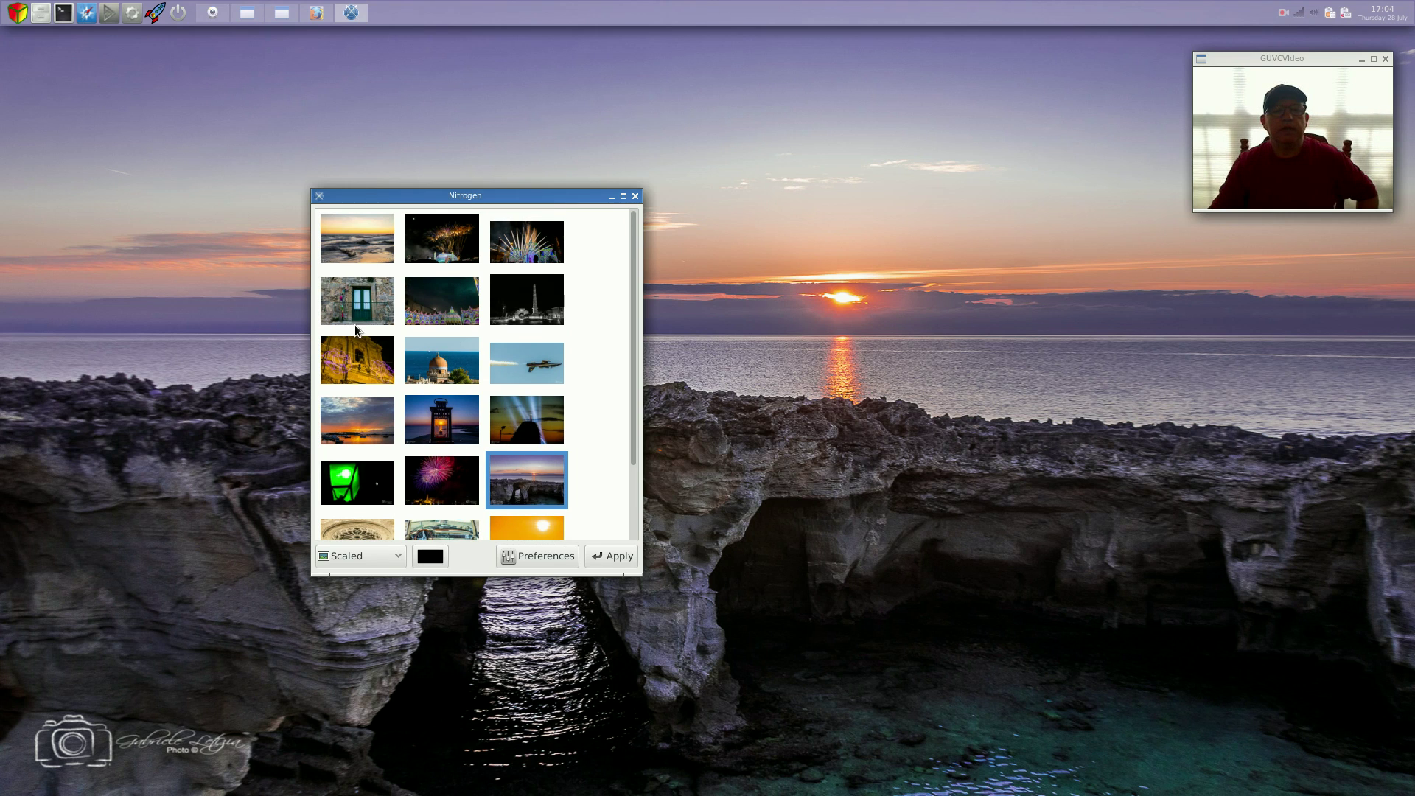
{"action": "left_click", "coordinate": [635, 197]}
Step: Open the Home folder from the desktop menu, then close it
{"action": "right_click", "coordinate": [348, 160]}
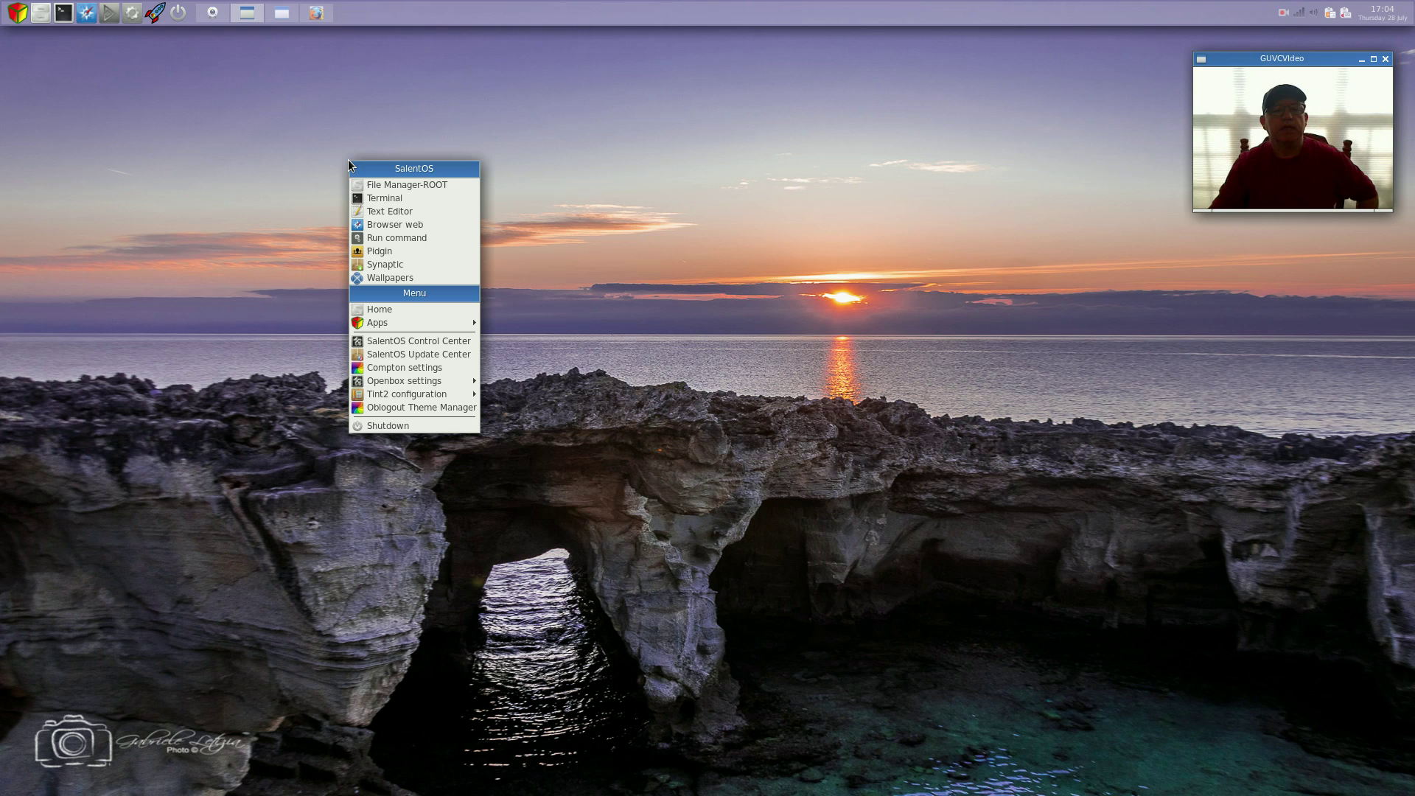
{"action": "left_click", "coordinate": [378, 309]}
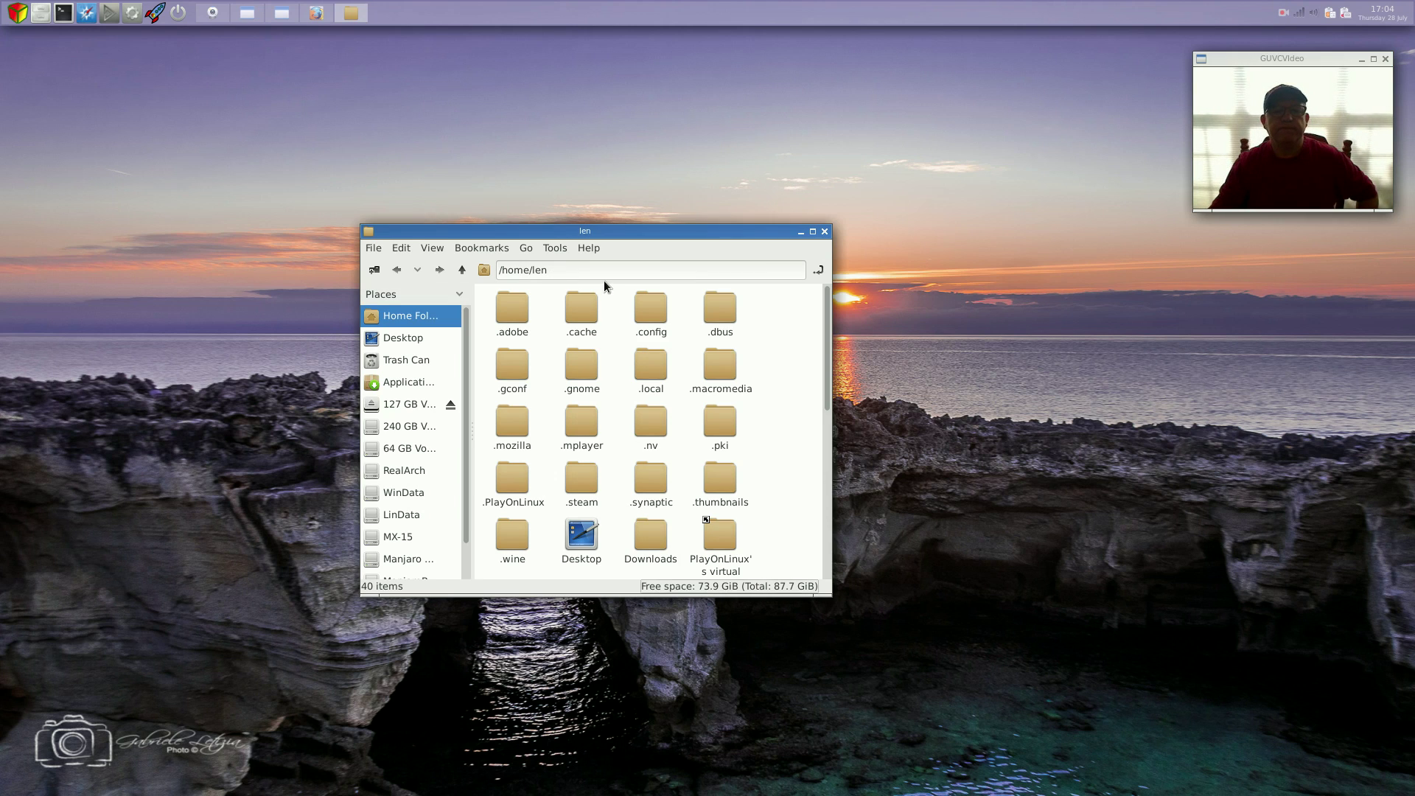
{"action": "left_click", "coordinate": [825, 232]}
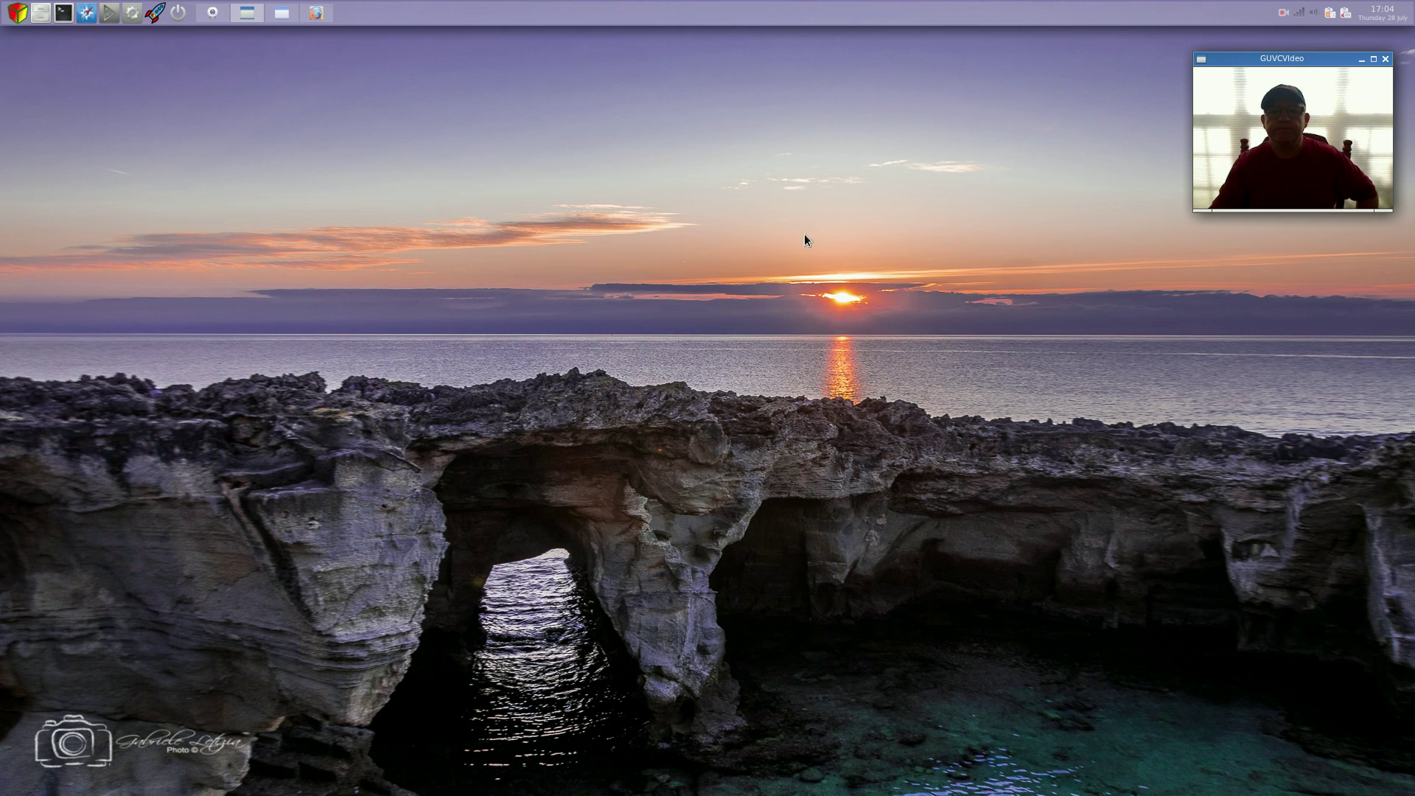
Step: Reopen the desktop menu and show the Apps > Preferences submenu
{"action": "right_click", "coordinate": [410, 211]}
{"action": "mouse_move", "coordinate": [435, 372]}
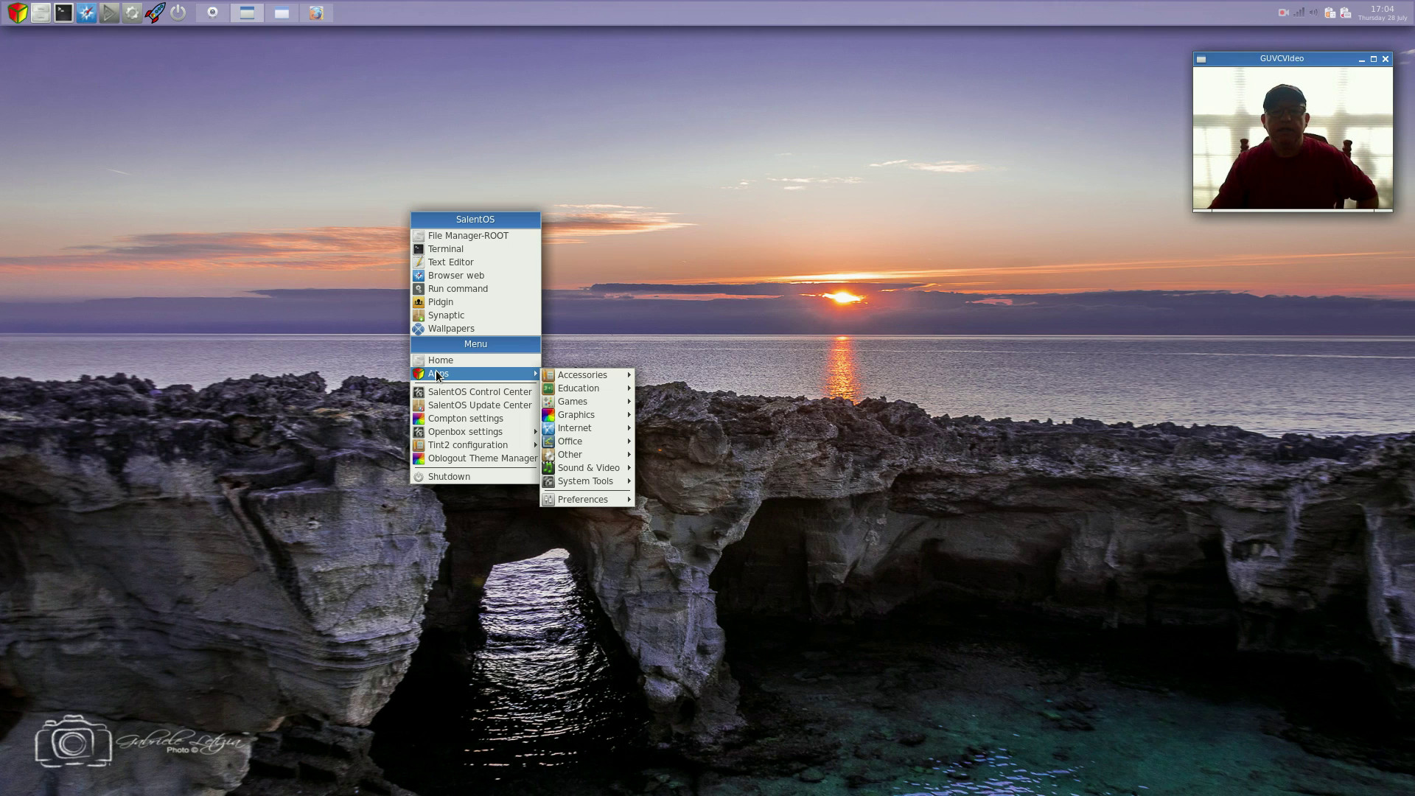
{"action": "mouse_move", "coordinate": [570, 375]}
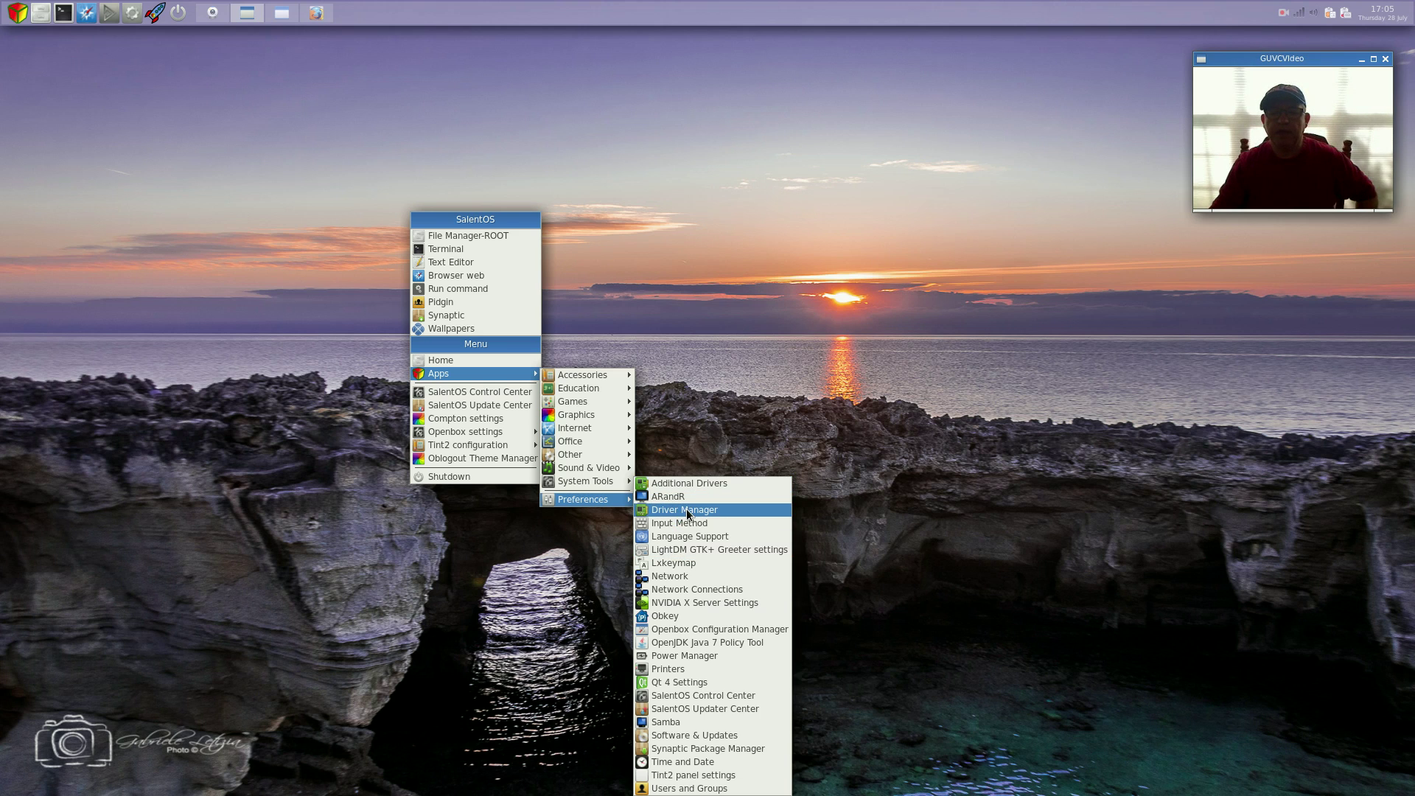
Step: Start Driver Manager with the admin password and scroll through the NVIDIA and Broadcom driver options
{"action": "left_click", "coordinate": [687, 509]}
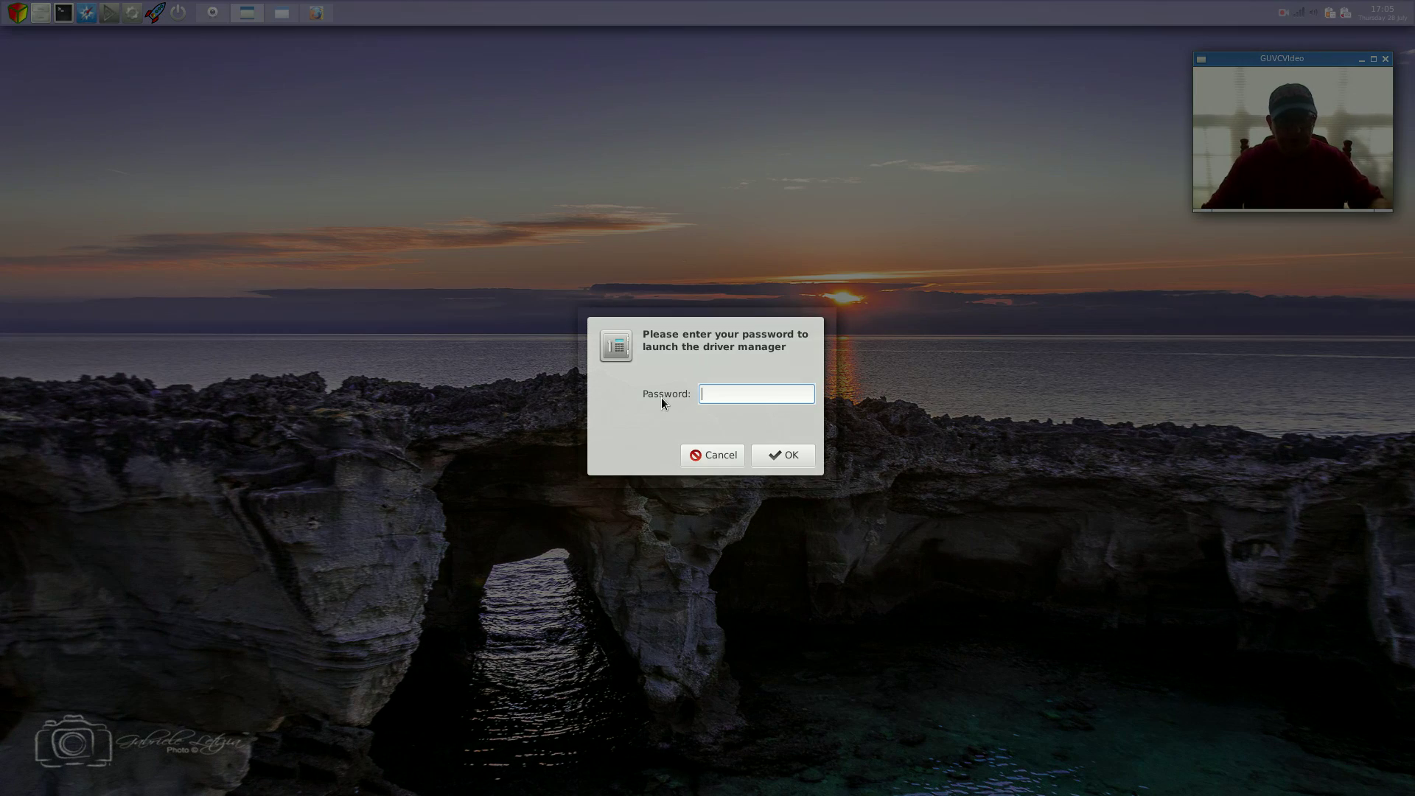
{"action": "type", "text": "******"}
{"action": "key", "text": "Return"}
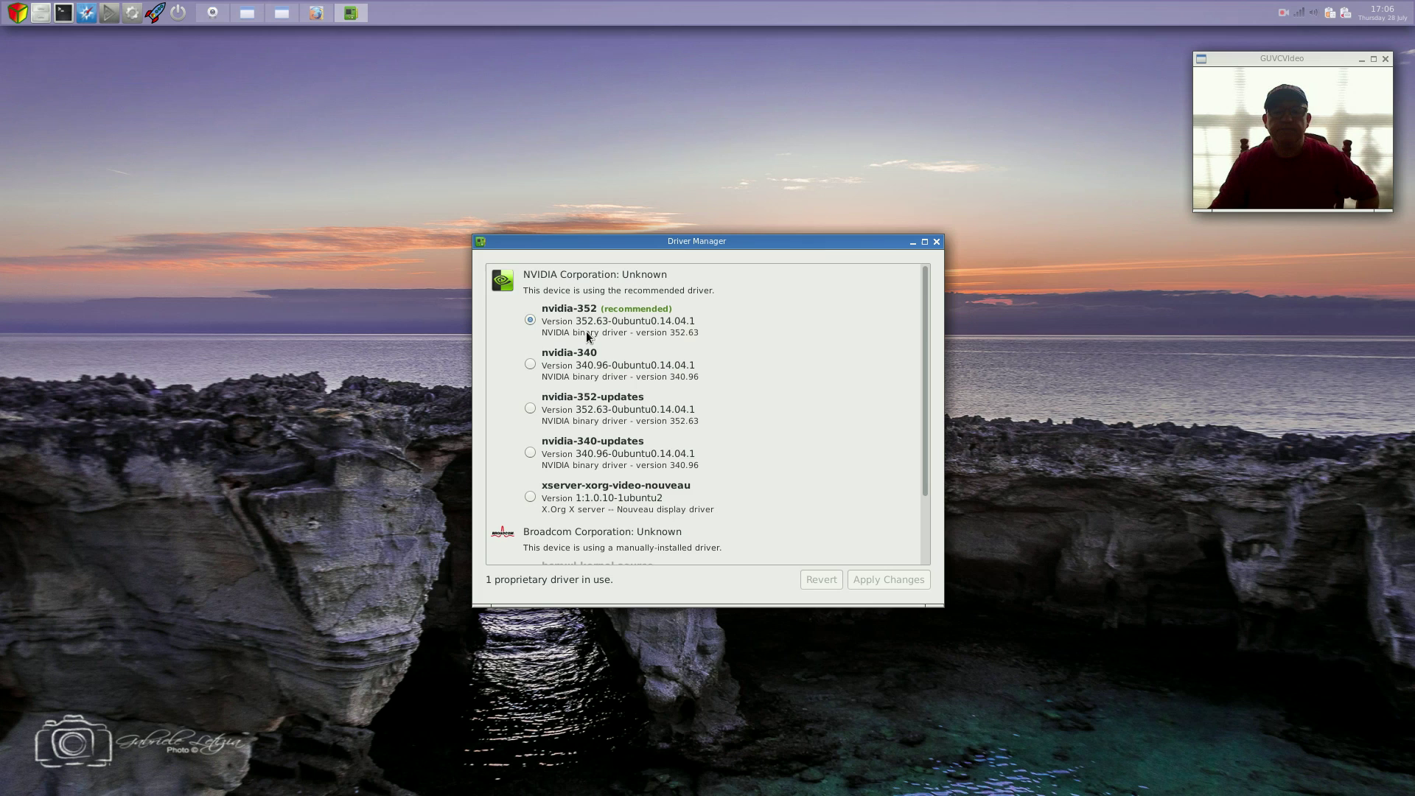
{"action": "scroll", "coordinate": [610, 453], "scroll_direction": "down", "scroll_amount": 3}
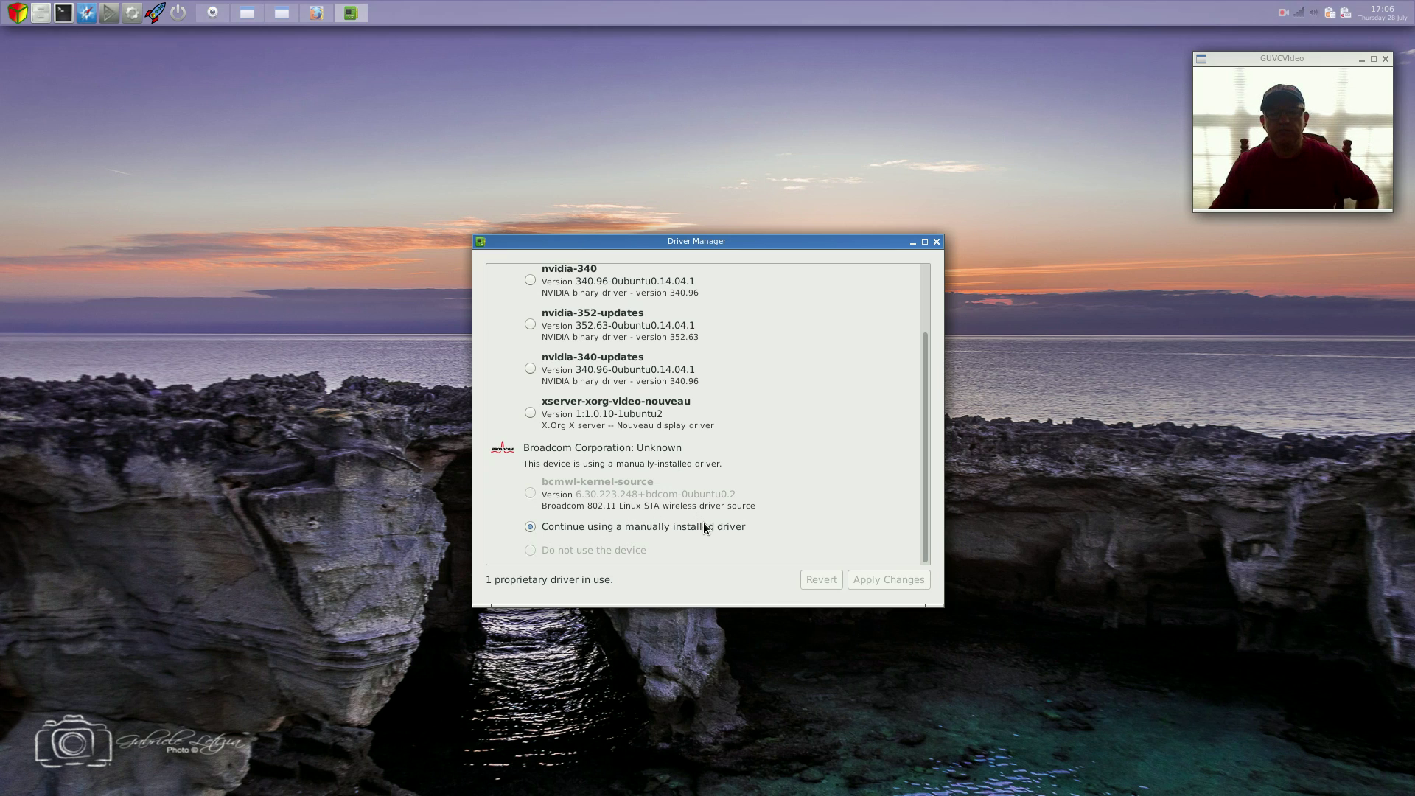
{"action": "scroll", "coordinate": [703, 524], "scroll_direction": "up", "scroll_amount": 3}
{"action": "scroll", "coordinate": [701, 521], "scroll_direction": "down", "scroll_amount": 3}
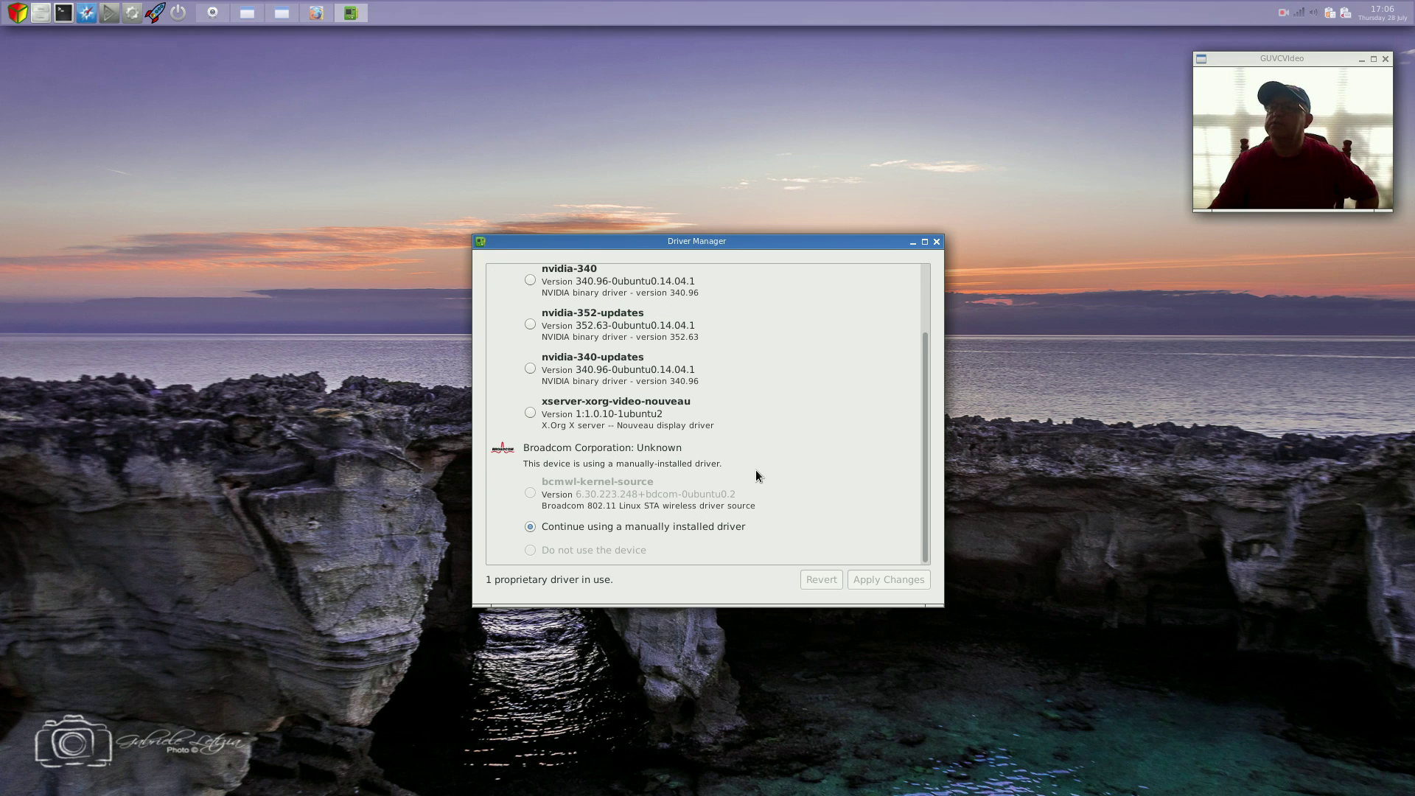
{"action": "scroll", "coordinate": [550, 383], "scroll_direction": "up", "scroll_amount": 3}
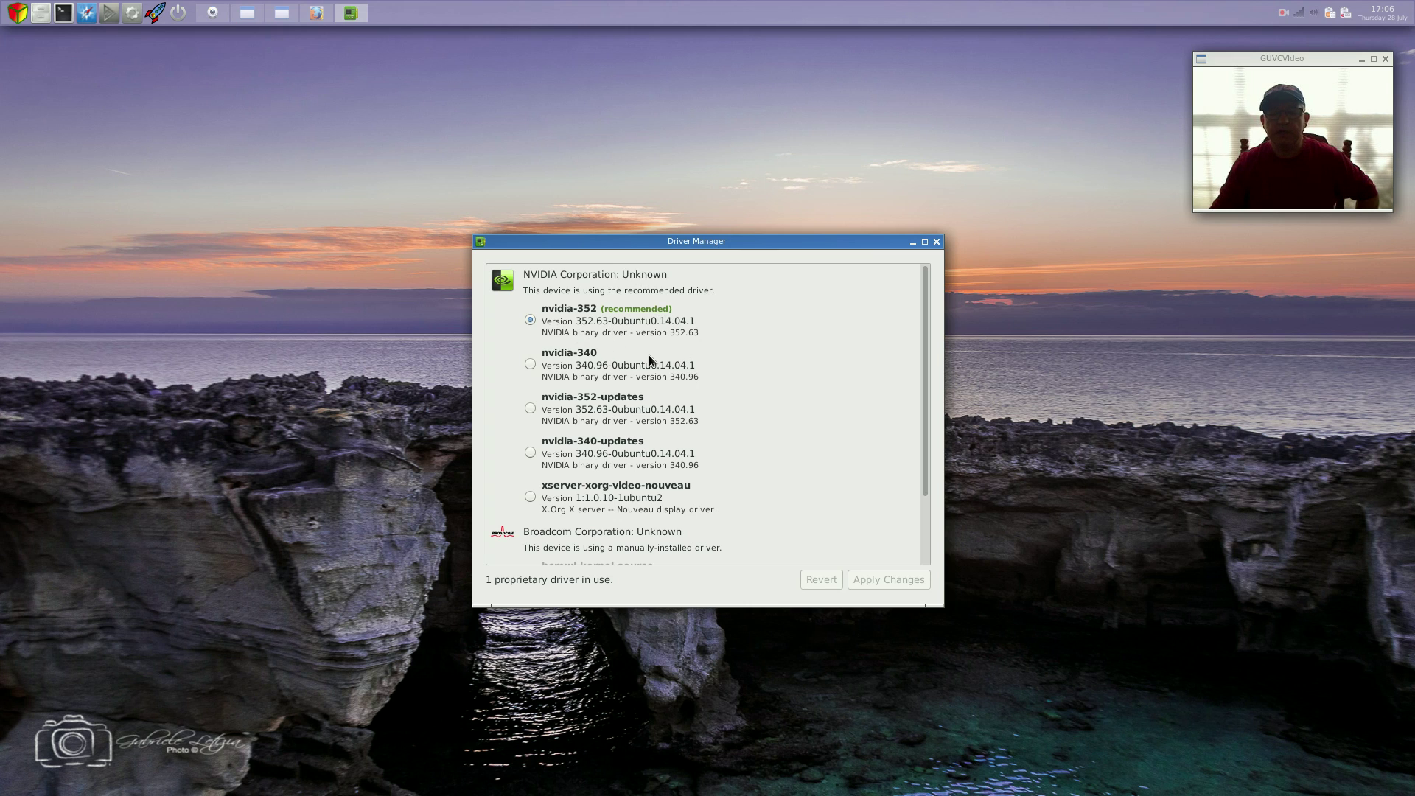
Step: Close Driver Manager, then browse the desktop menu's Apps, System Tools, Compton and Openbox settings entries
{"action": "left_click", "coordinate": [936, 242]}
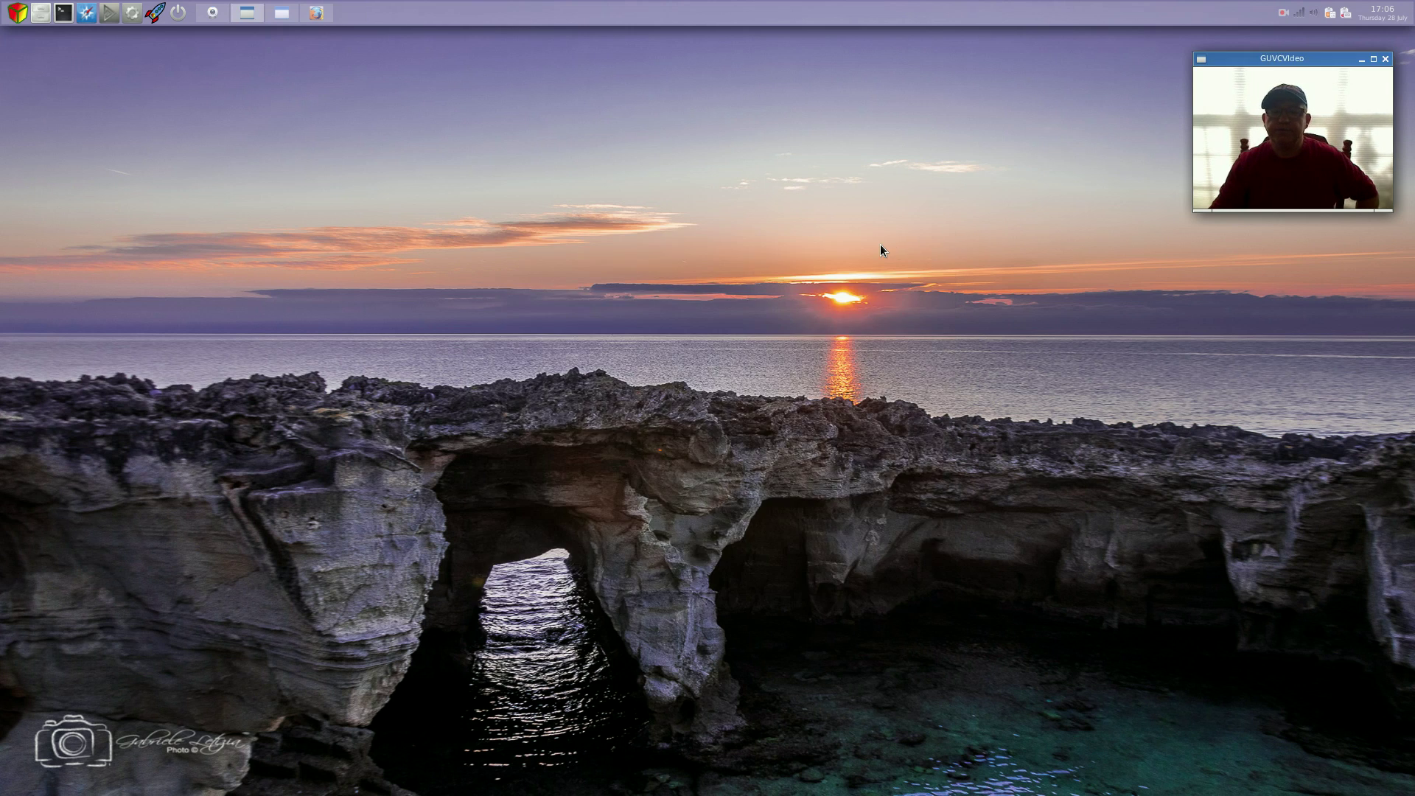
{"action": "right_click", "coordinate": [701, 320]}
{"action": "mouse_move", "coordinate": [743, 488]}
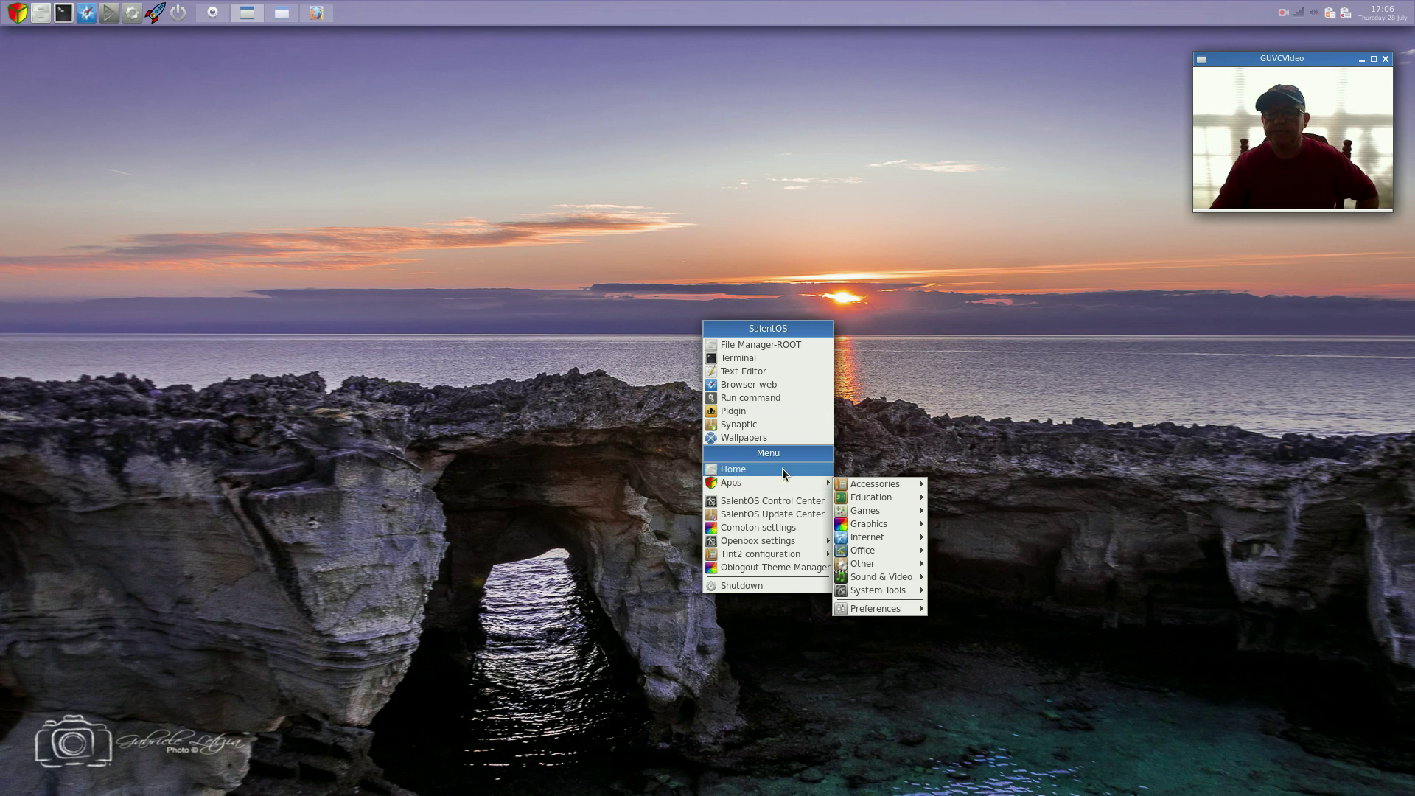
{"action": "mouse_move", "coordinate": [911, 589]}
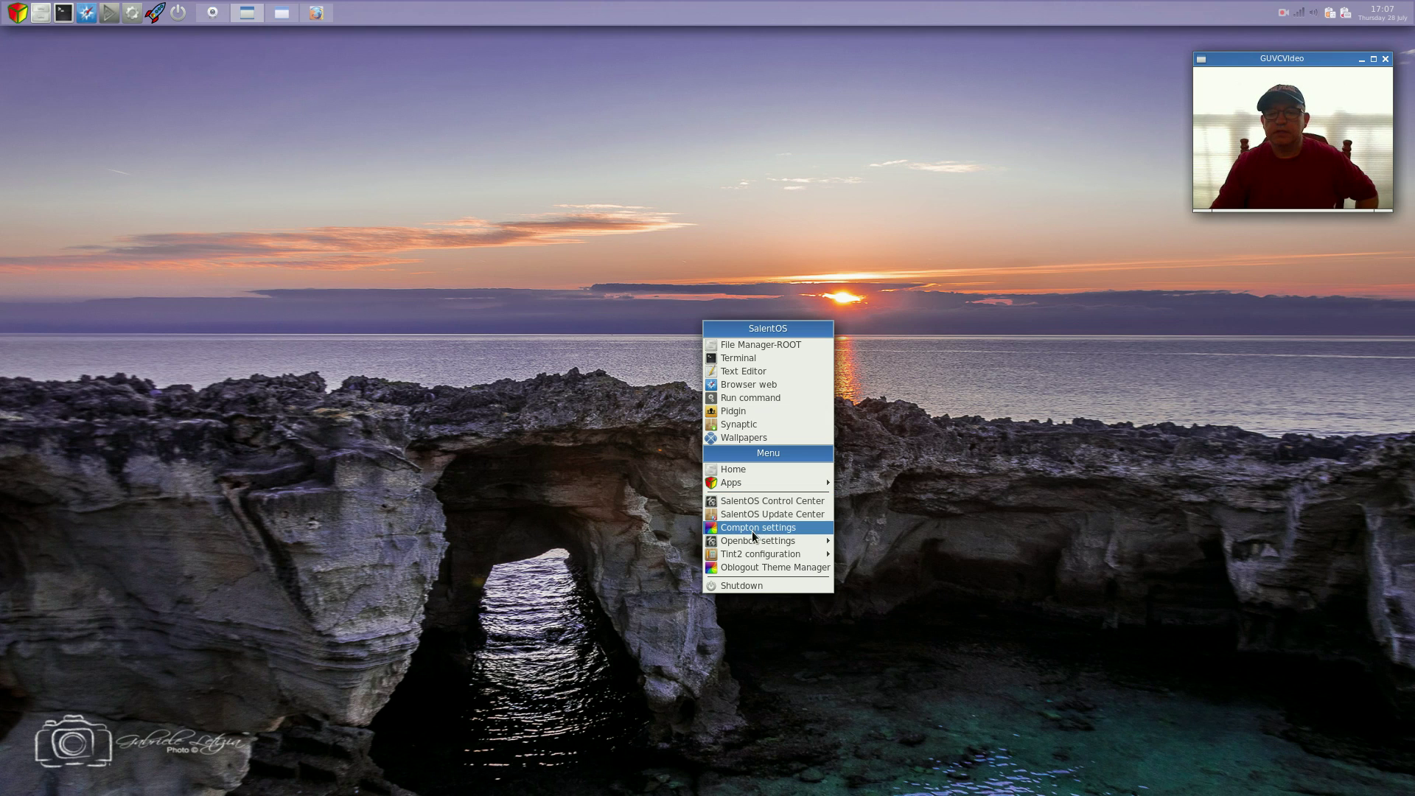
{"action": "mouse_move", "coordinate": [772, 542]}
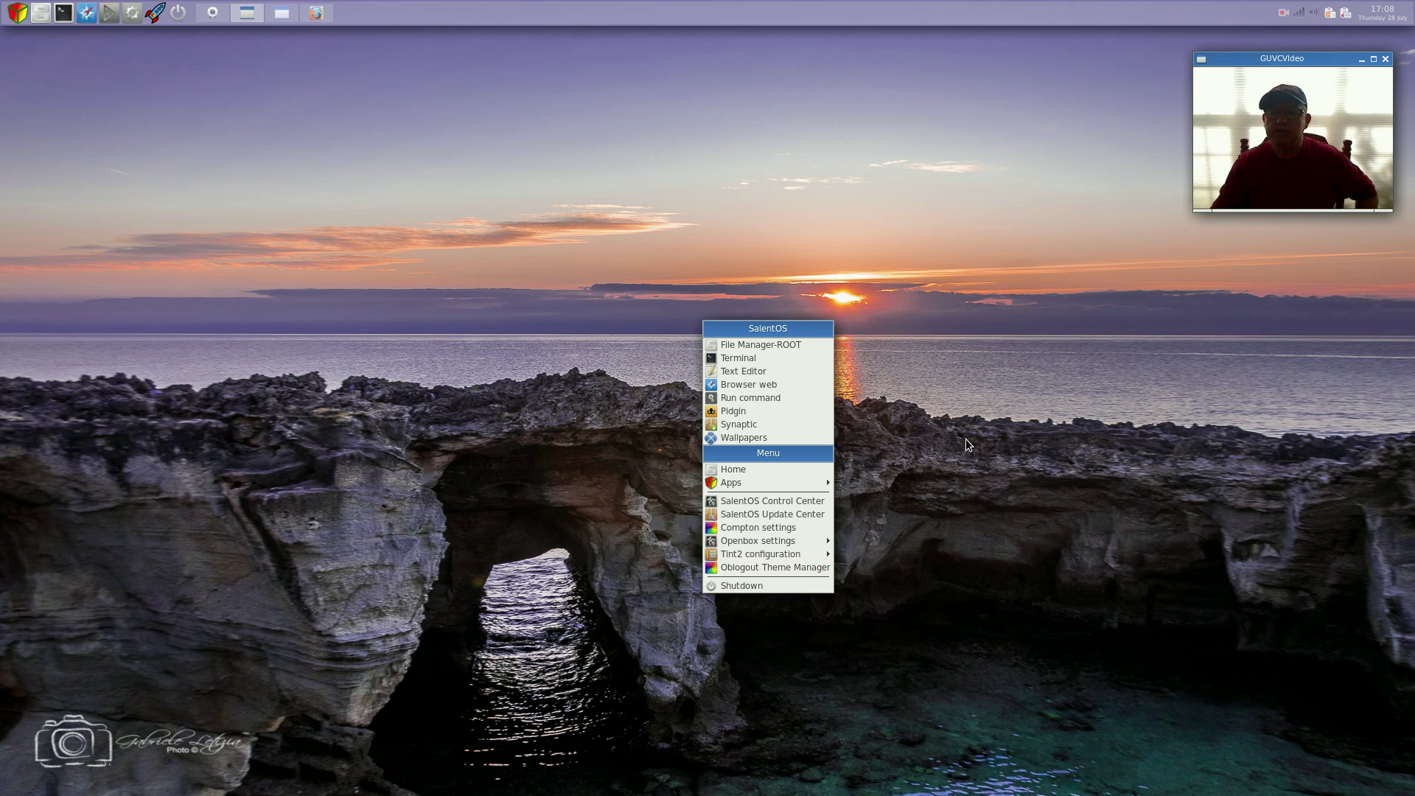
Step: Dismiss the desktop root menu by clicking an empty spot on the wallpaper
{"action": "left_click", "coordinate": [930, 439]}
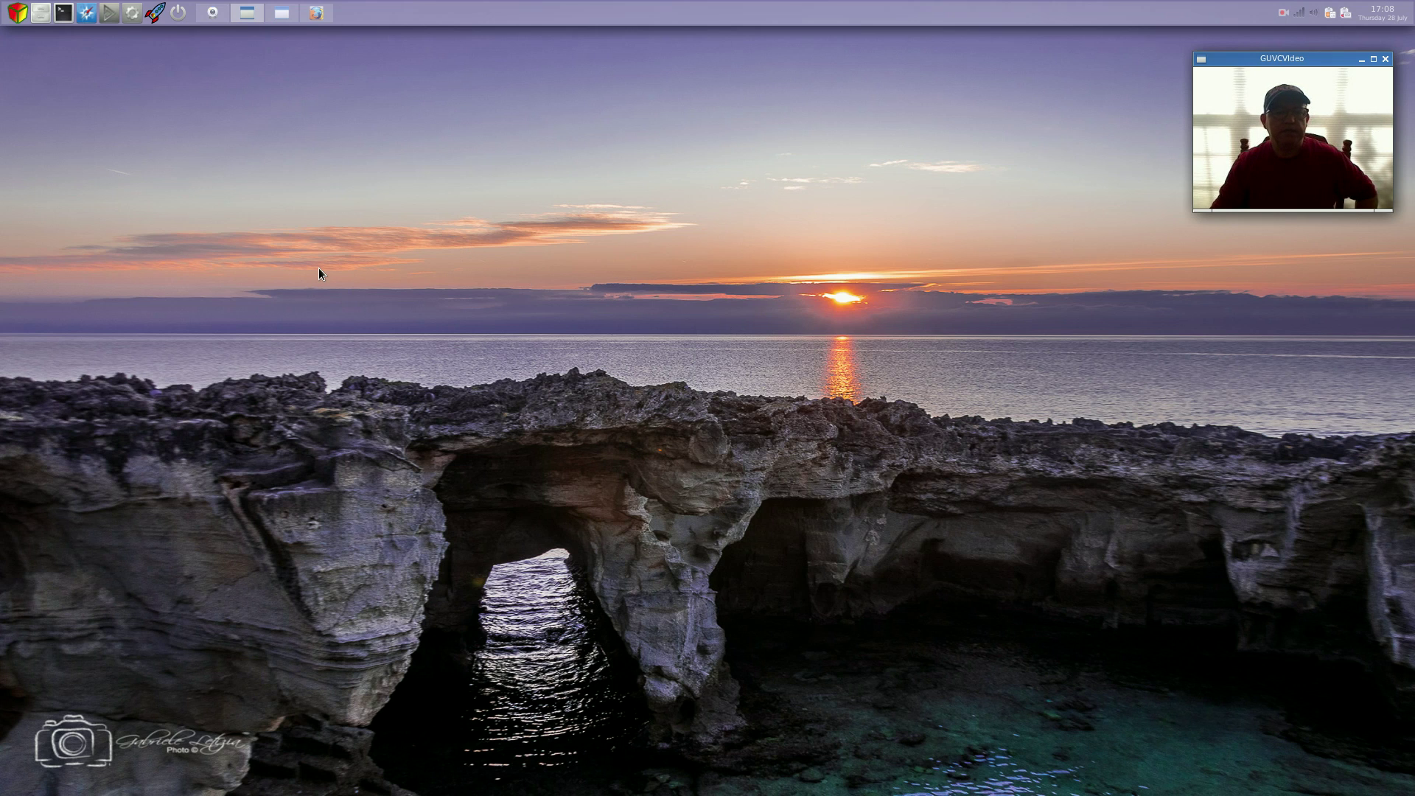